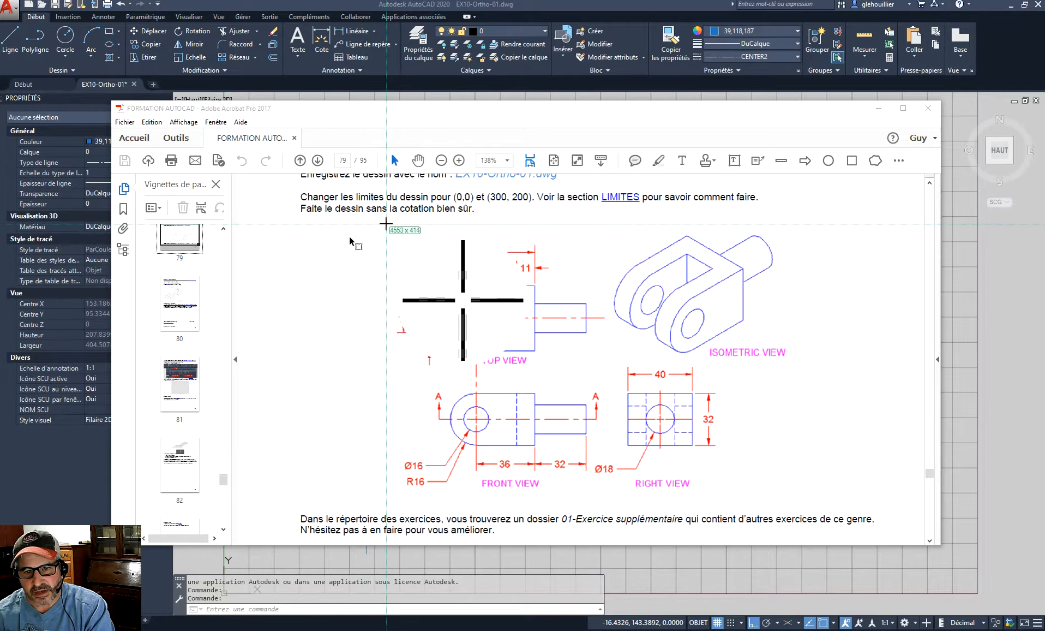
- Capture the dimensioned top, front, right and isometric views from the PDF exercise and return to the AutoCAD drawing
left_click_drag(384, 221, 801, 505)
left_click(825, 537)
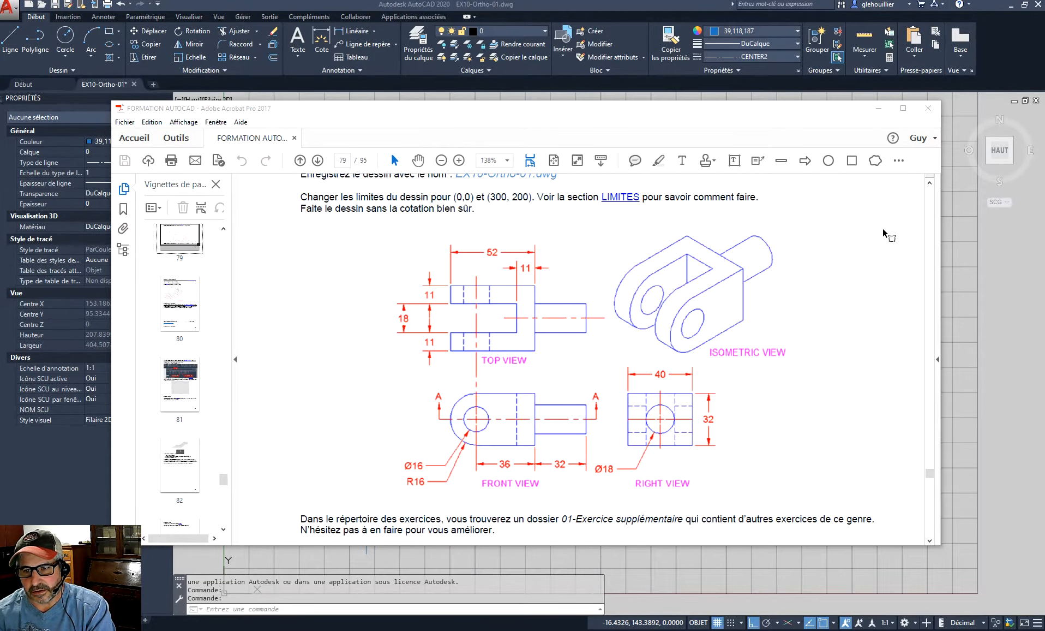
mouse_move(834, 109)
left_mouse_down()
mouse_move(517, 143)
mouse_move(0, 164)
left_mouse_up()
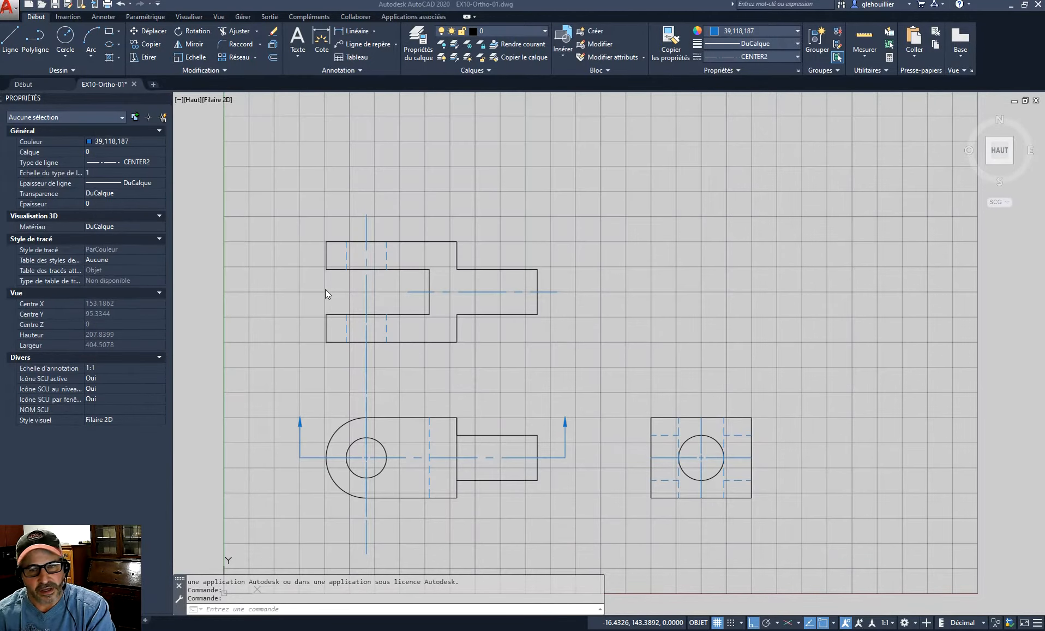
- Paste the captured exercise image into the drawing beside the right view, below the free area for the isometric view
scroll(777, 486, "down", 2)
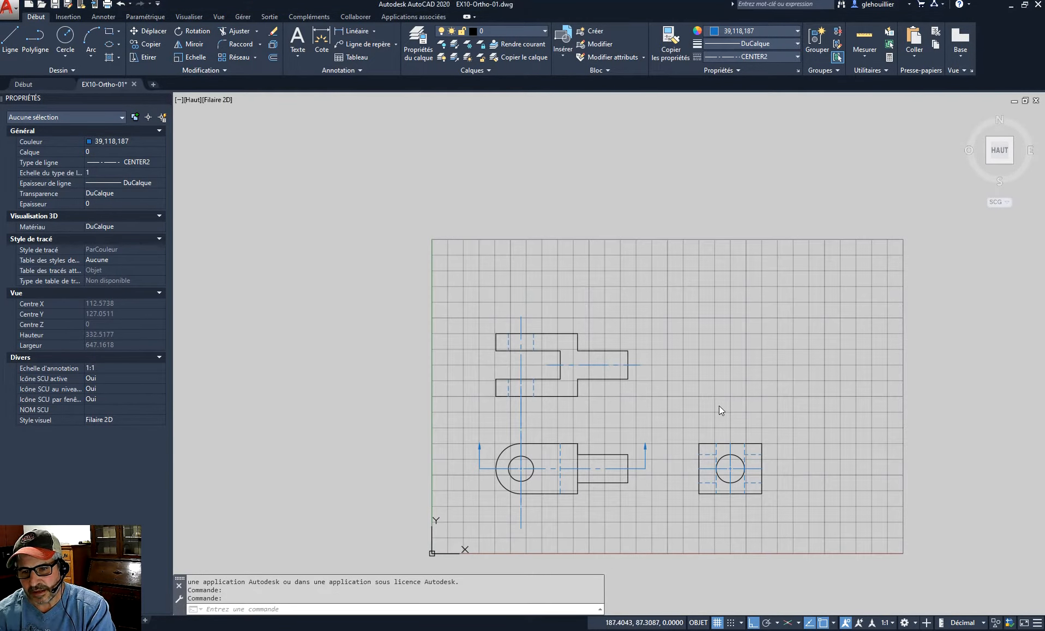
mouse_move(739, 403)
left_mouse_down()
mouse_move(657, 384)
mouse_move(735, 416)
left_mouse_up()
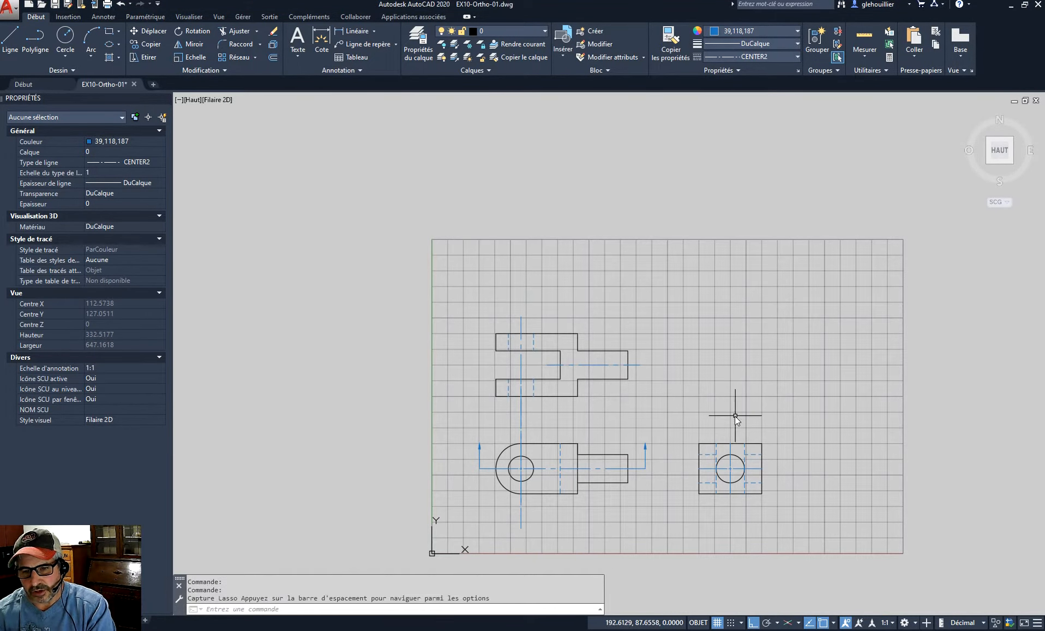
mouse_move(809, 430)
middle_mouse_down()
mouse_move(780, 429)
mouse_move(637, 335)
middle_mouse_up()
scroll(629, 362, "up", 2)
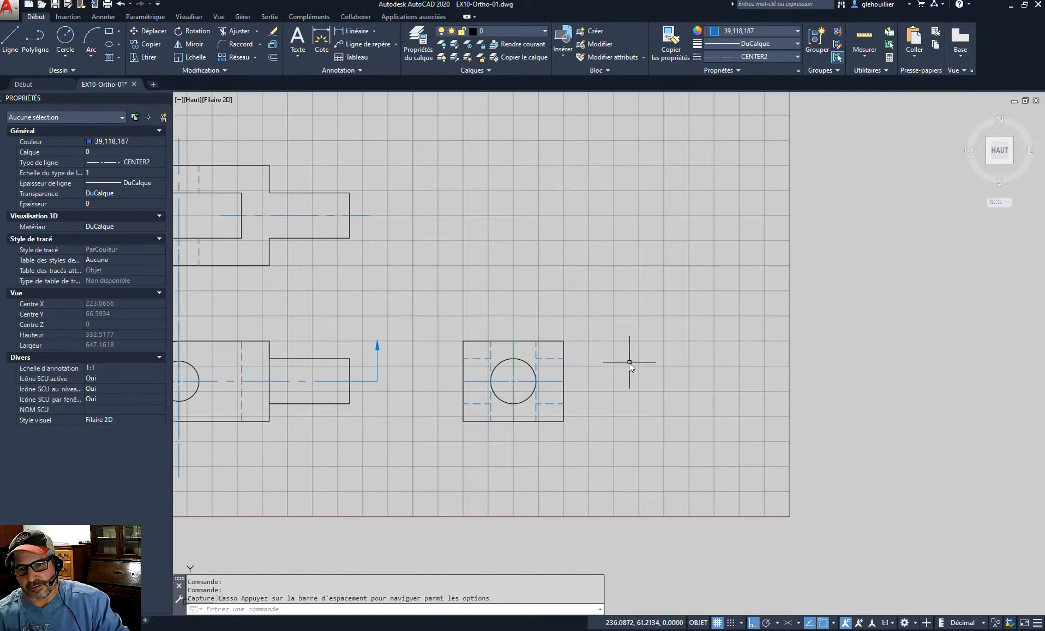
middle_click_drag(359, 282, 441, 306)
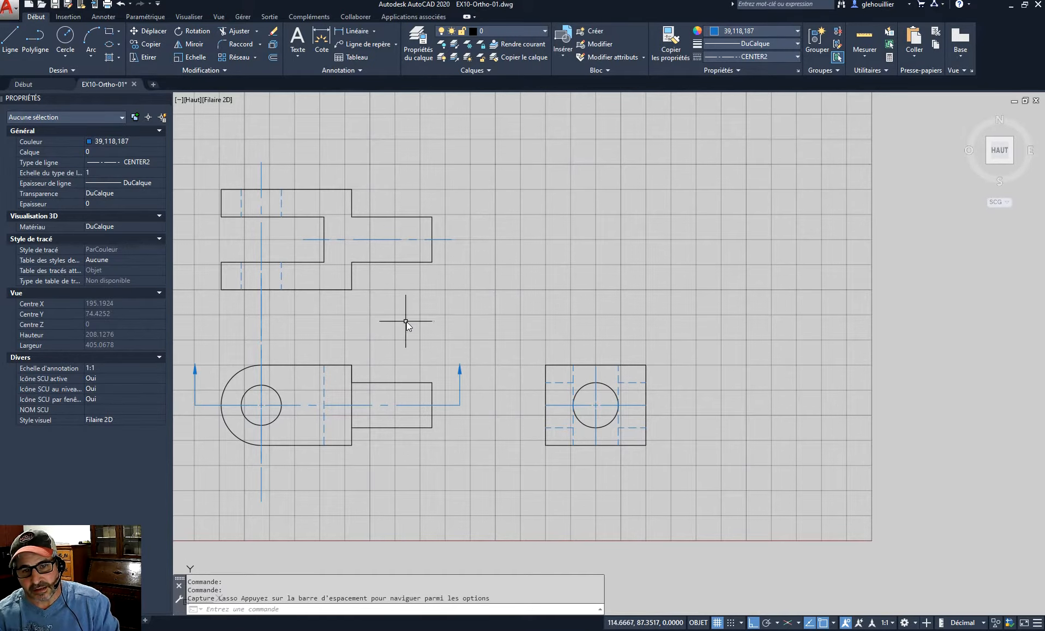
middle_click_drag(647, 423, 560, 376)
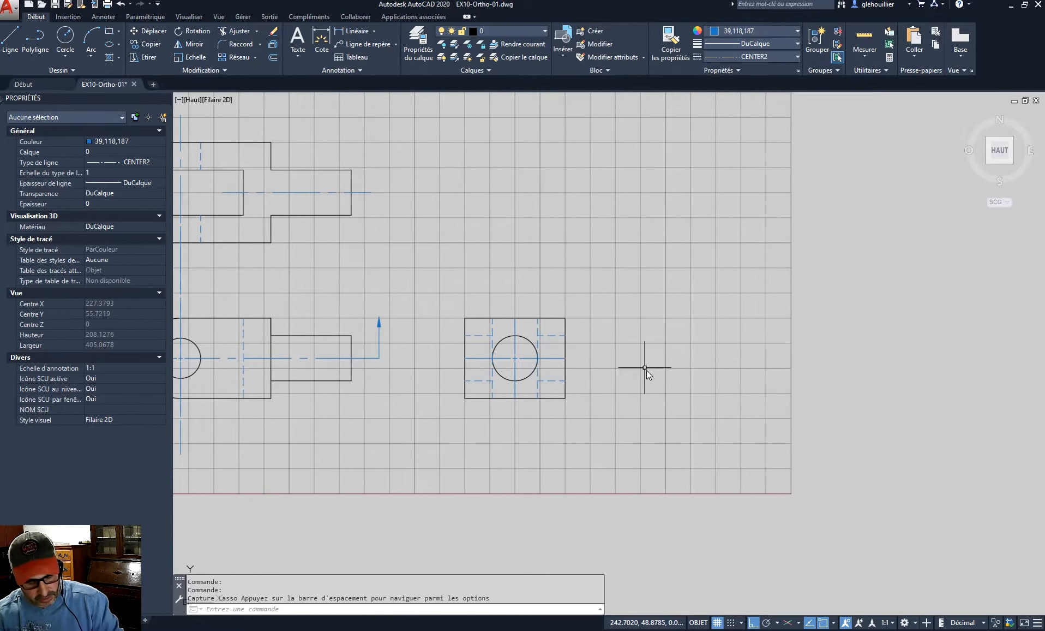
key("ctrl+v")
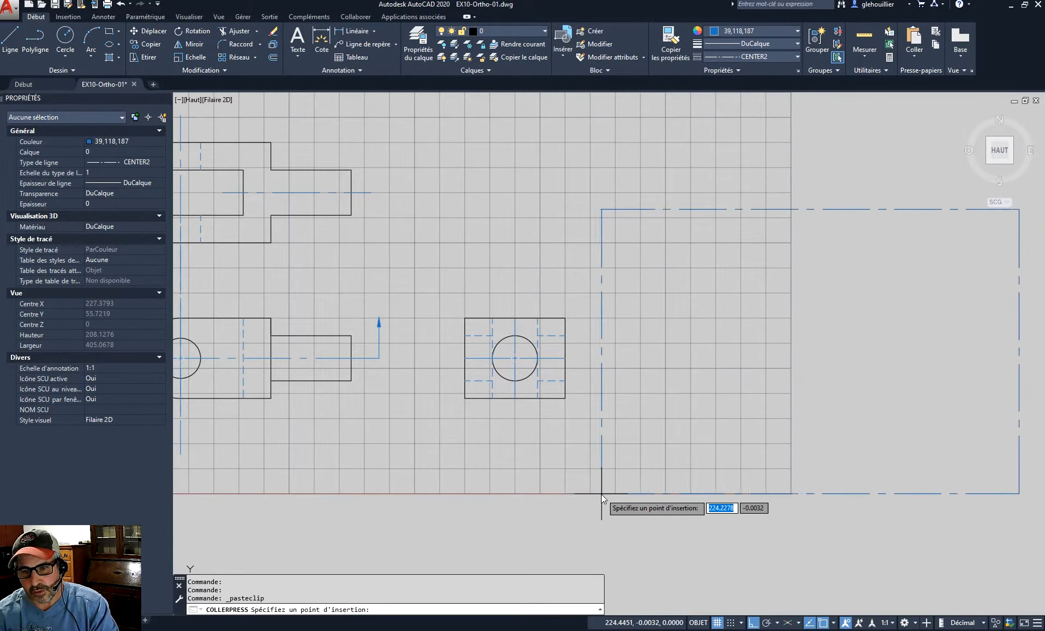
left_click(597, 530)
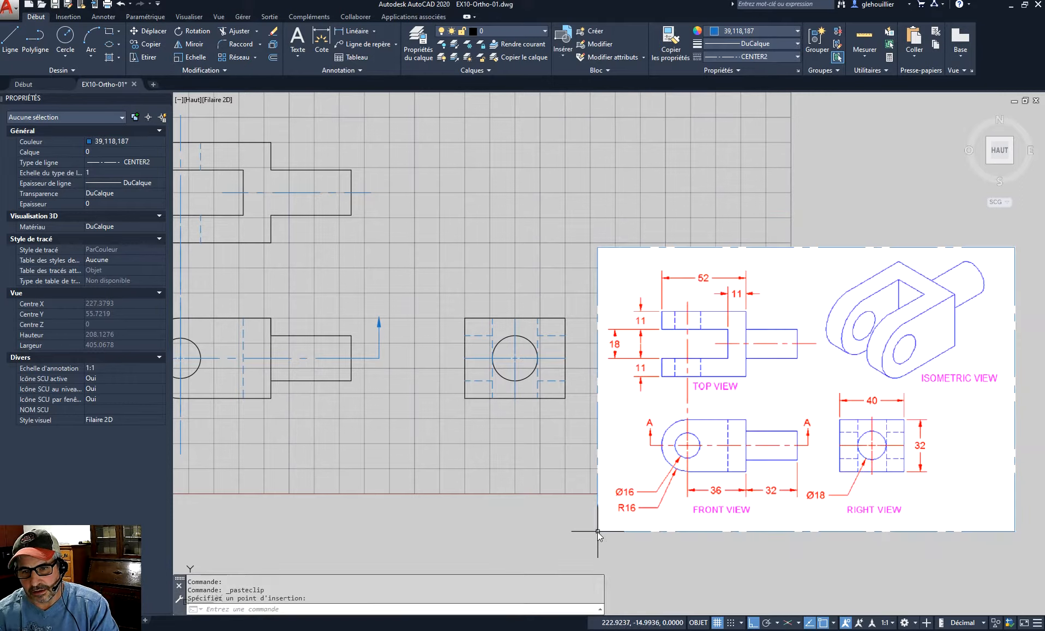
left_click(1020, 541)
left_click(1010, 524)
left_click(1016, 531)
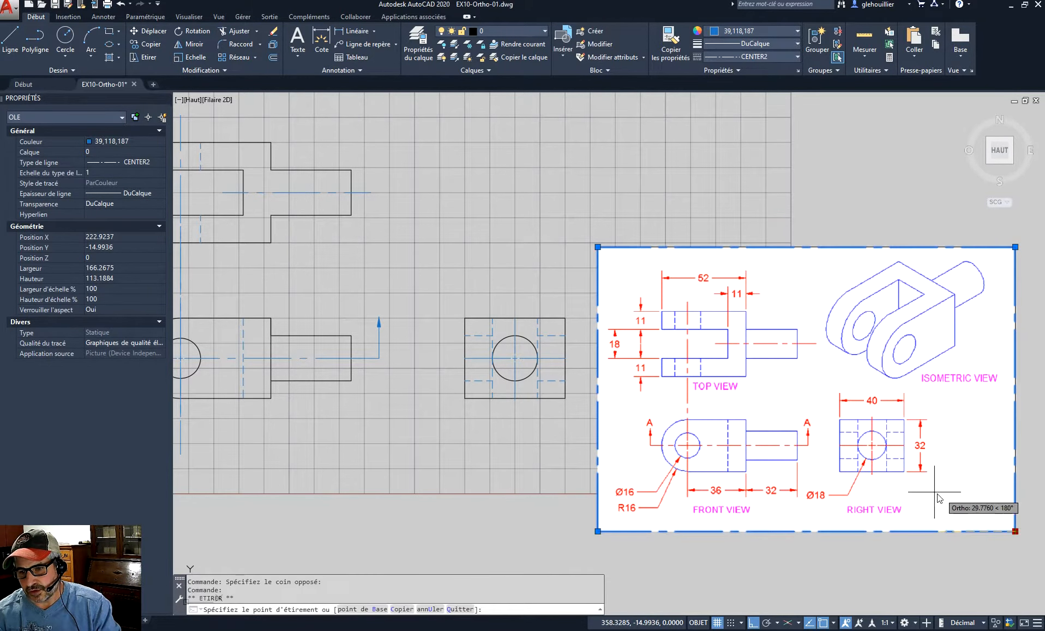
key("Escape")
key("Escape")
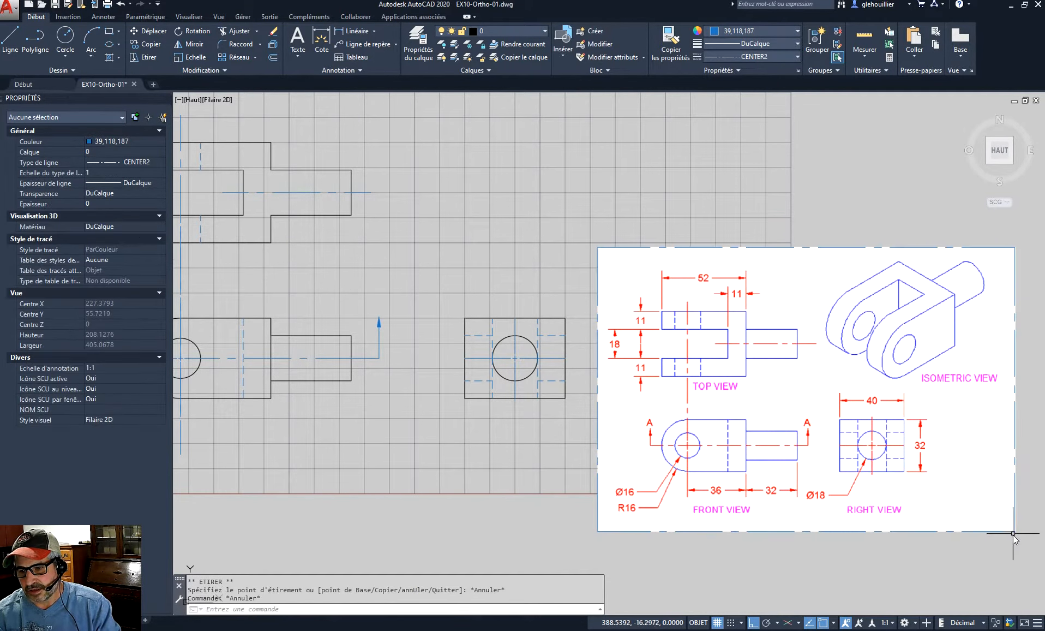
- Turn ortho off and shrink the pasted reference image from its lower-right corner to about 107 by 73 units
left_click(1019, 541)
left_click(1007, 522)
left_click(1015, 530)
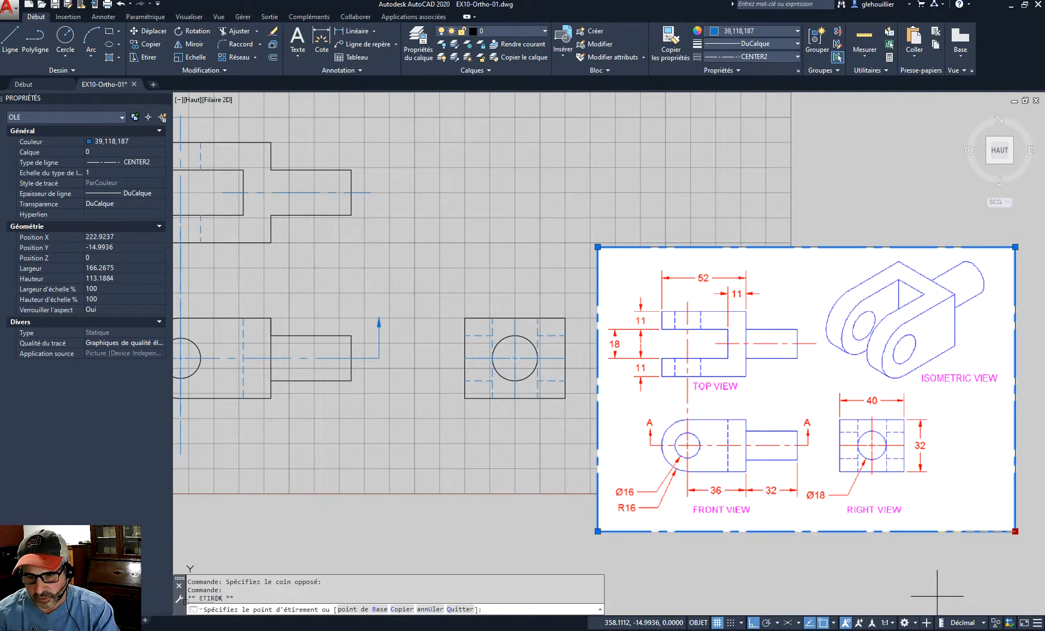
left_click(752, 623)
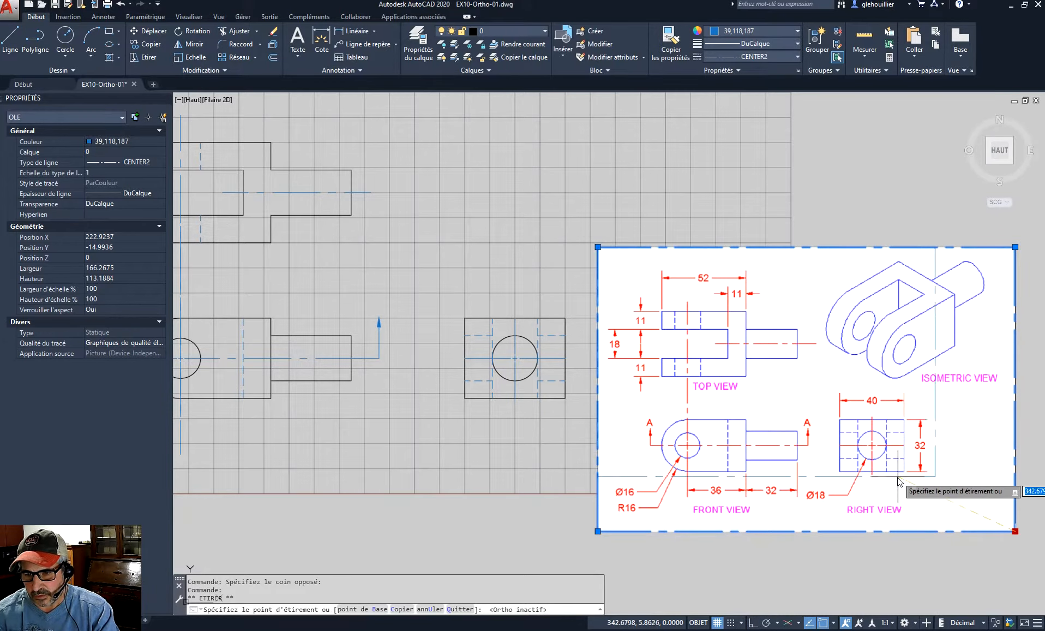
left_click(887, 461)
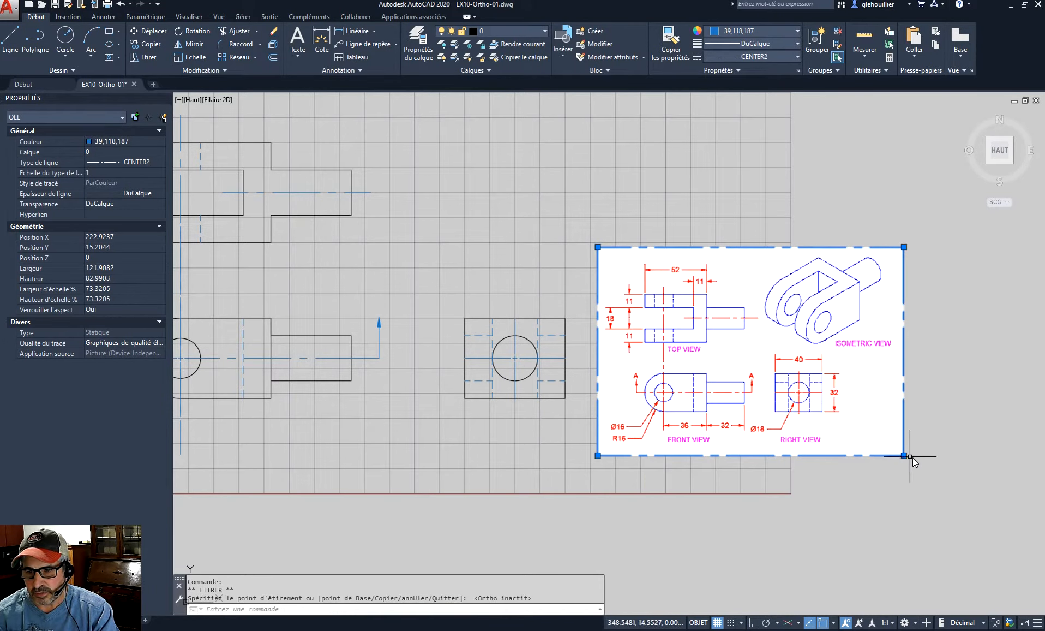
left_click(904, 454)
left_click(866, 429)
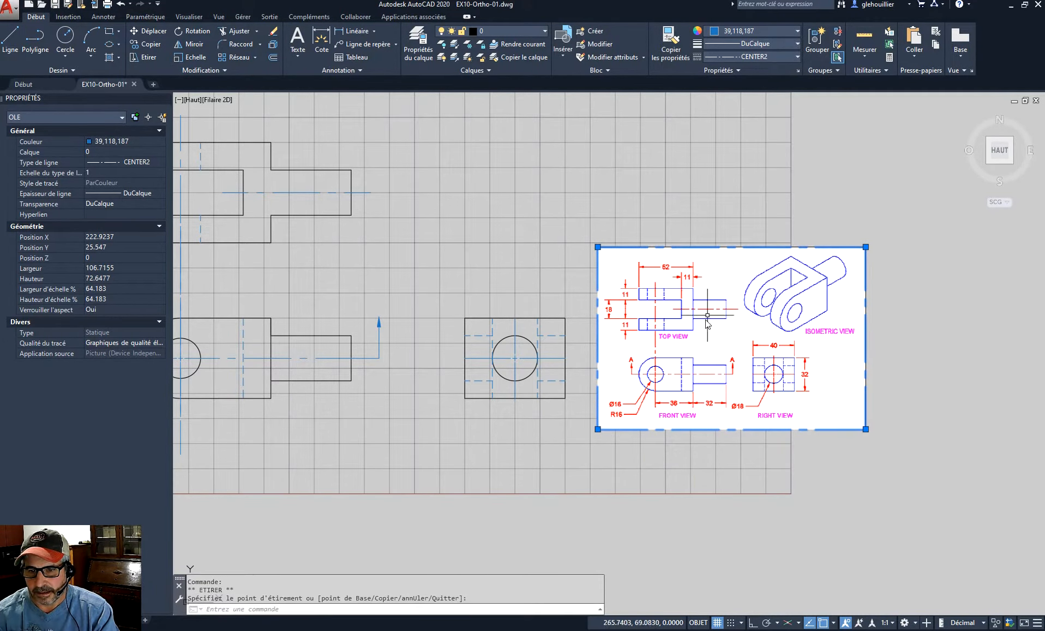
- Move the reduced reference image down until its lower edge sits near the lower boundary of the drawing limits
type("d")
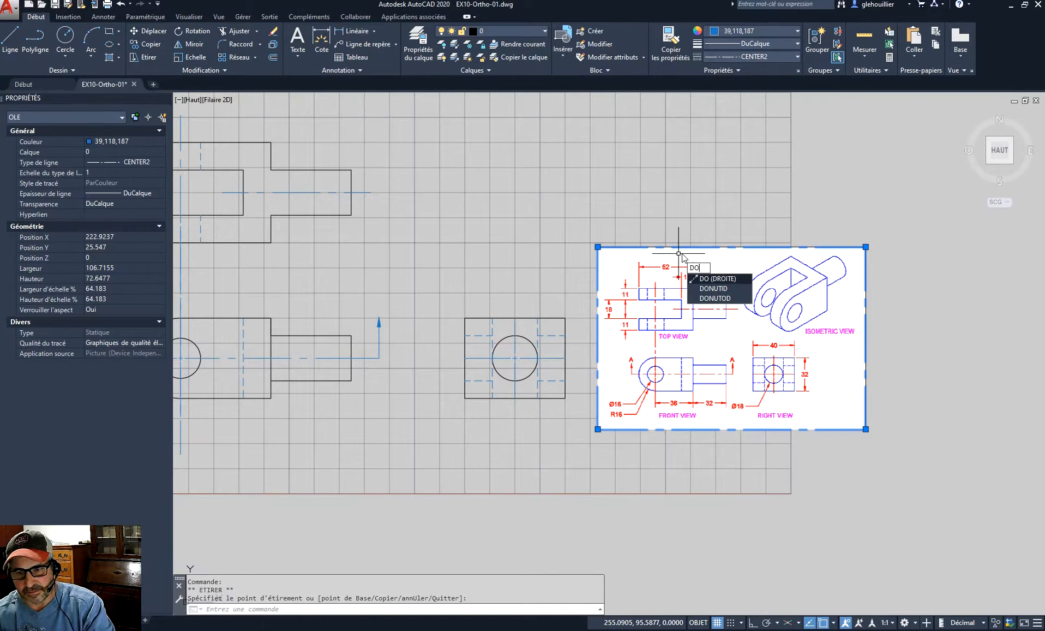
key("BackSpace")
type("p")
key("Return")
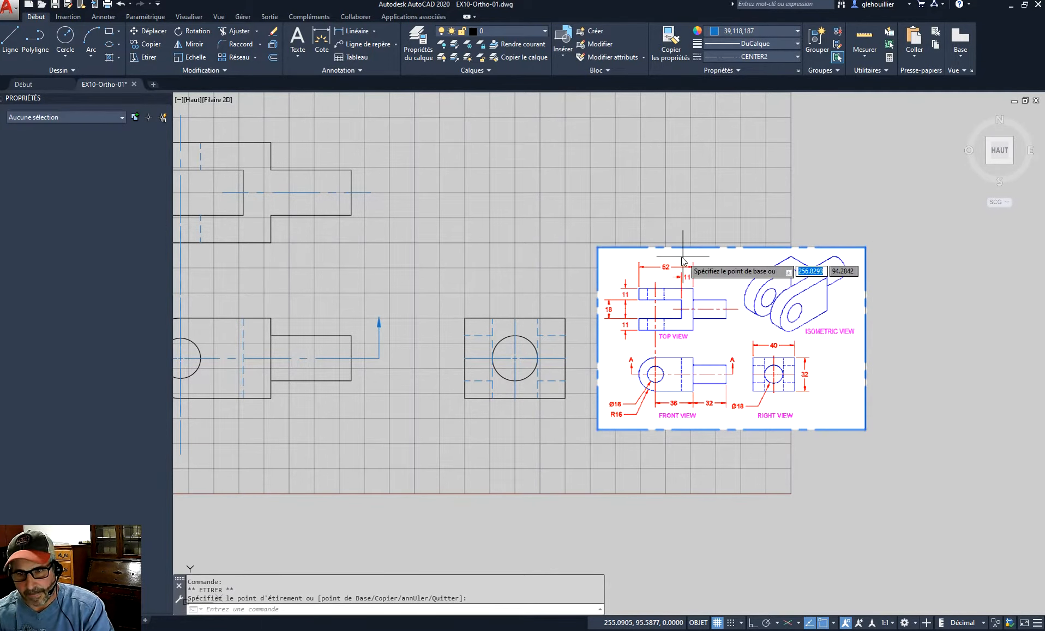
left_click(922, 281)
left_click(923, 335)
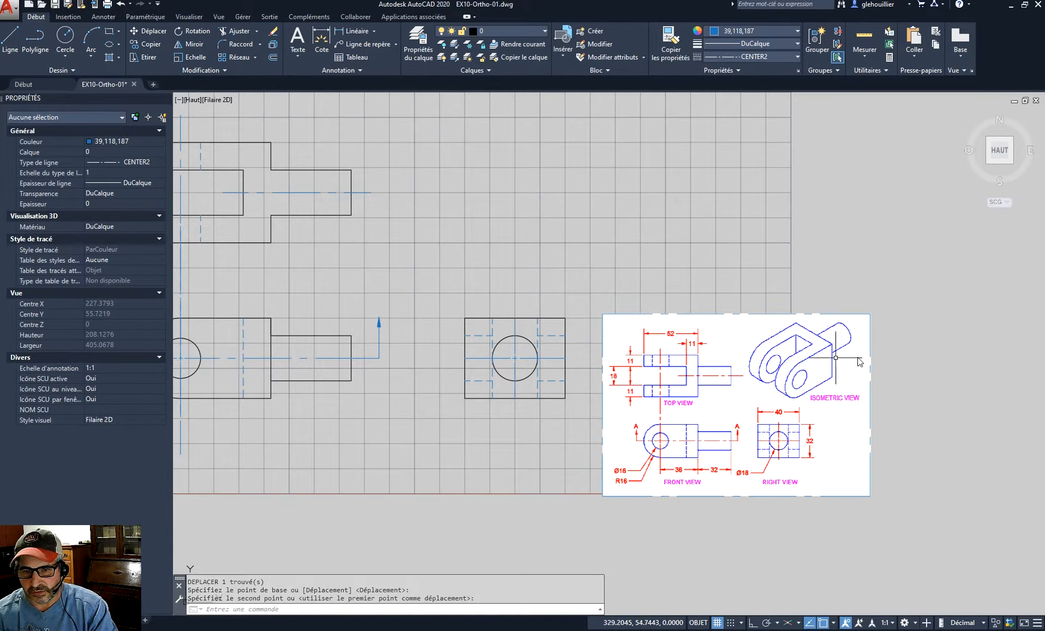
- Draw the missing 18-unit vertical line in the top view where the shaft meets the fork body
middle_click_drag(680, 282, 793, 328)
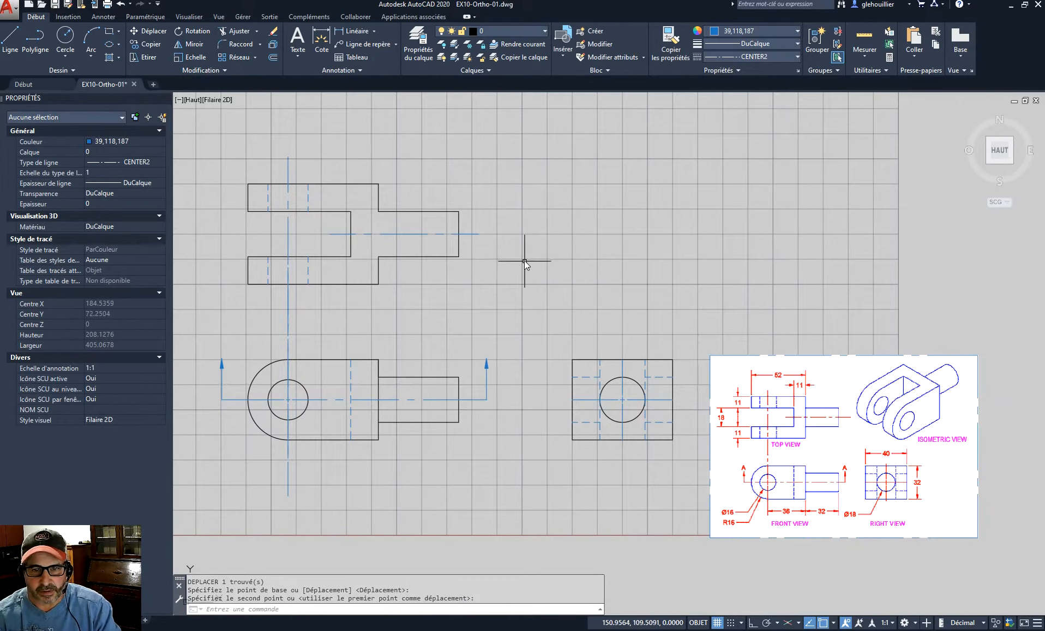
scroll(513, 265, "down", 3)
scroll(512, 263, "up", 3)
middle_click_drag(515, 269, 553, 293)
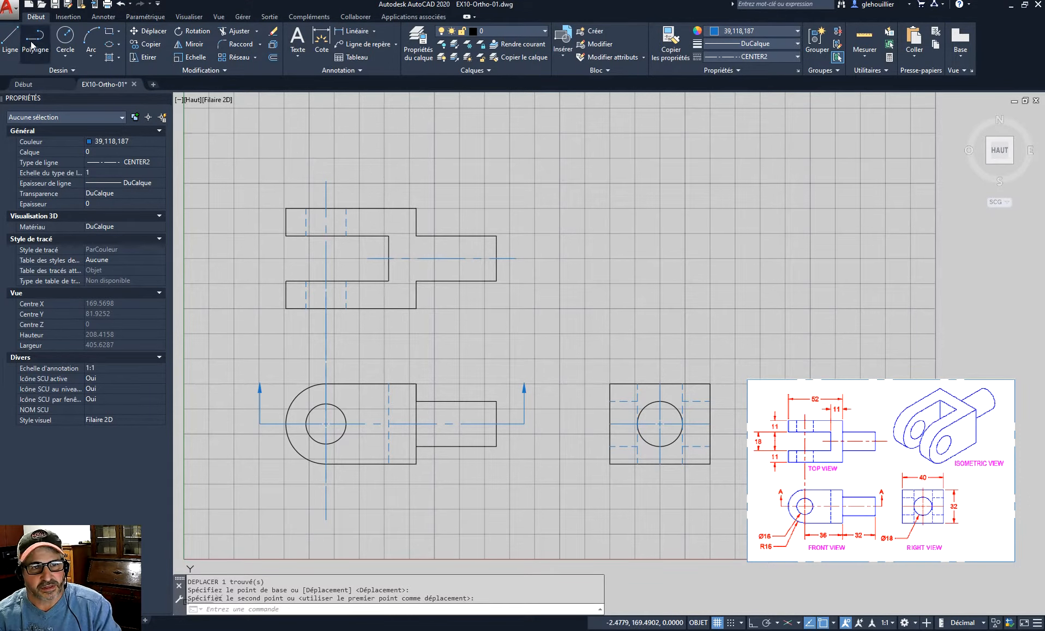
left_click(10, 37)
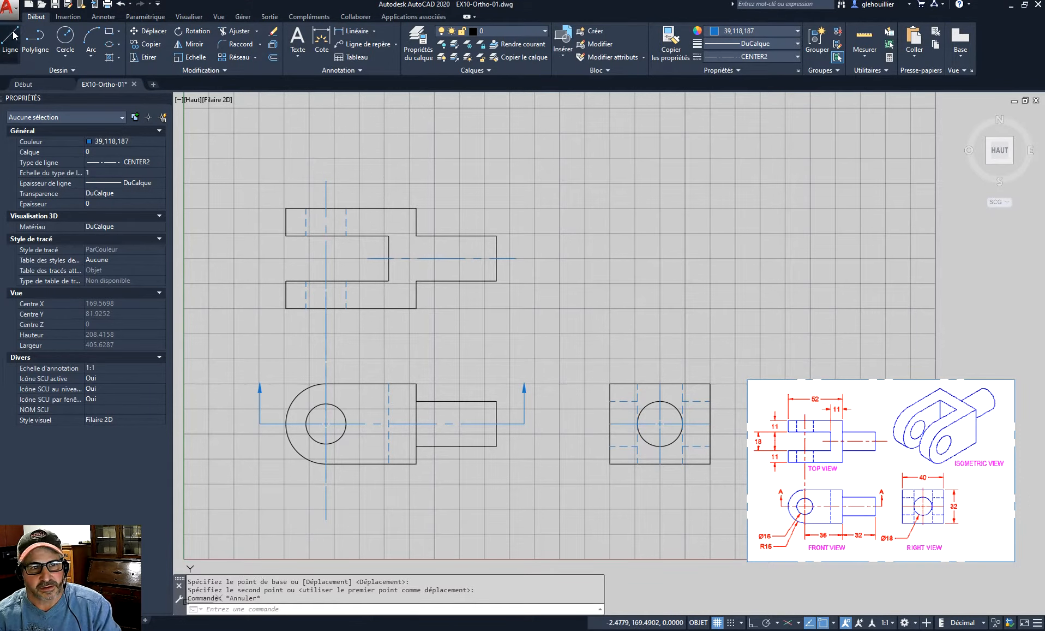
left_click(415, 284)
type("18")
key("Return")
key("Escape")
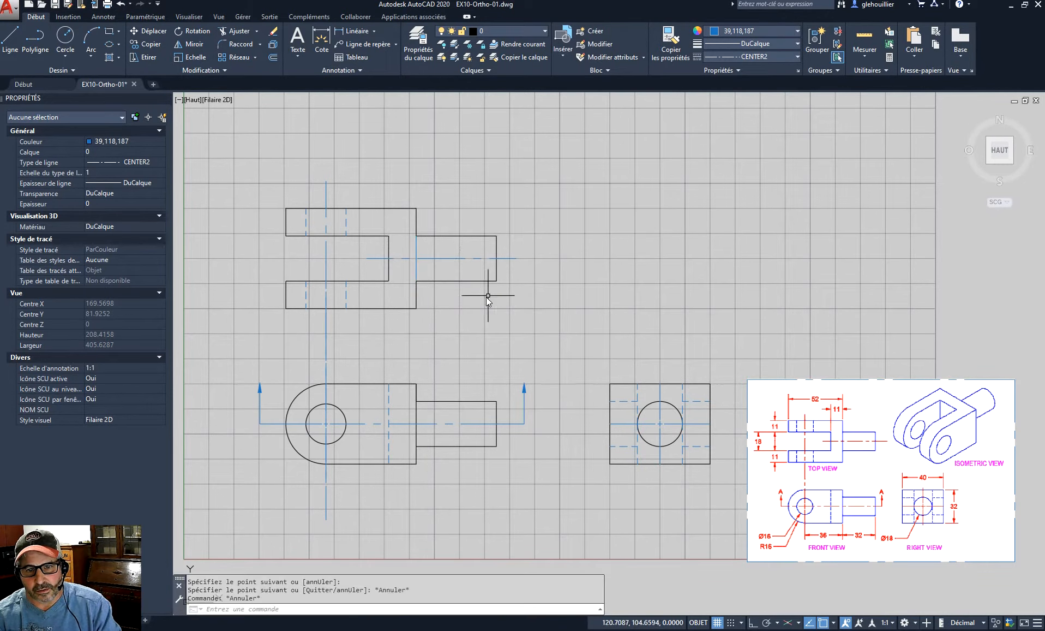
- Set the colour and linetype of the new 18-unit line in the top view to DuCalque
left_click(416, 248)
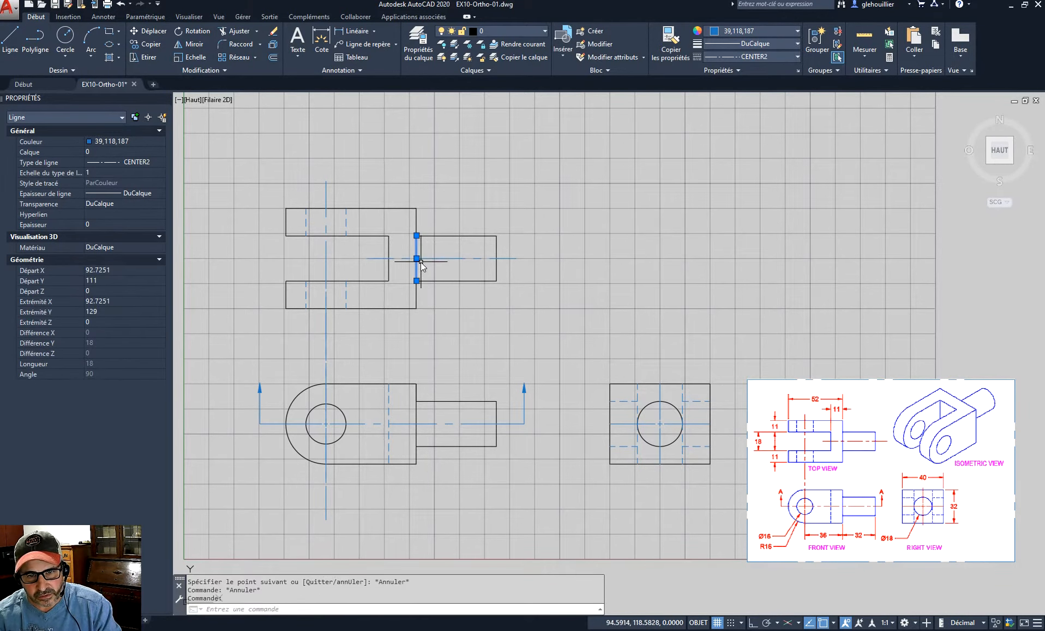
key("Escape")
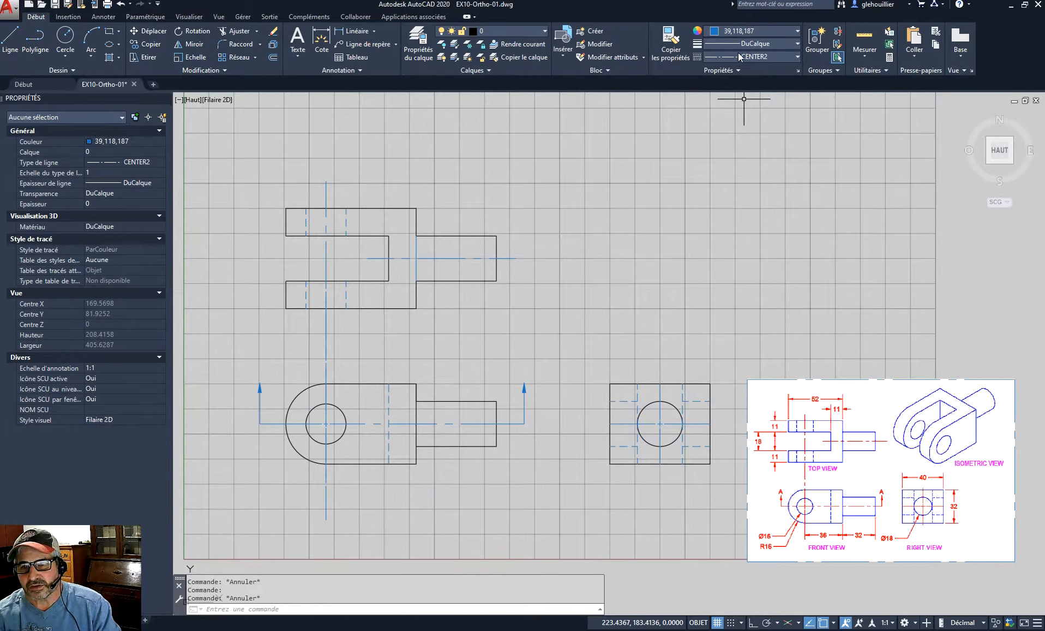
key("Escape")
key("Escape")
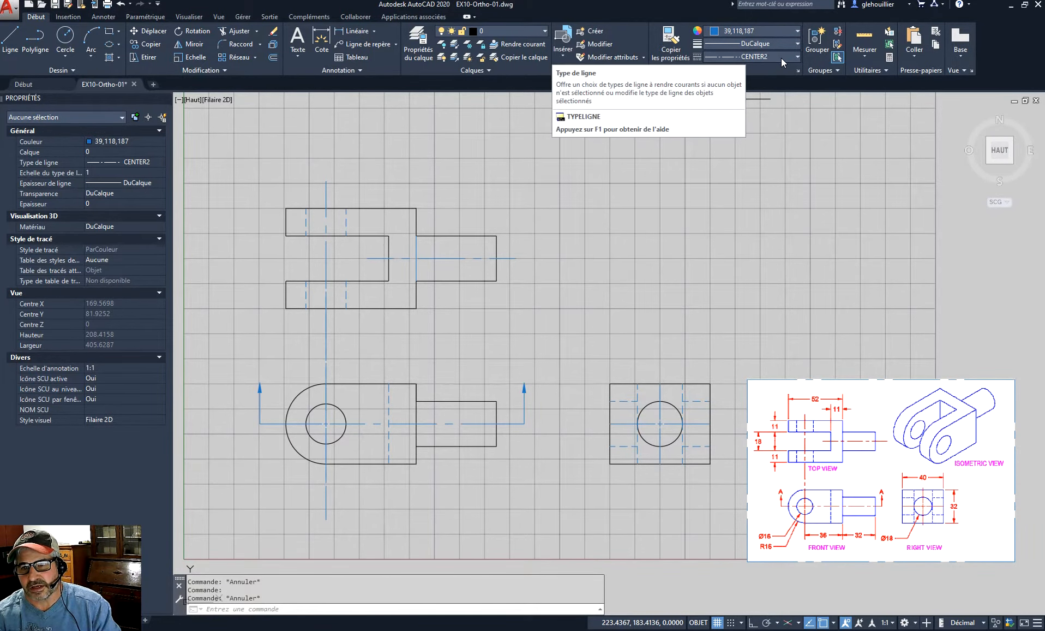
left_click(416, 248)
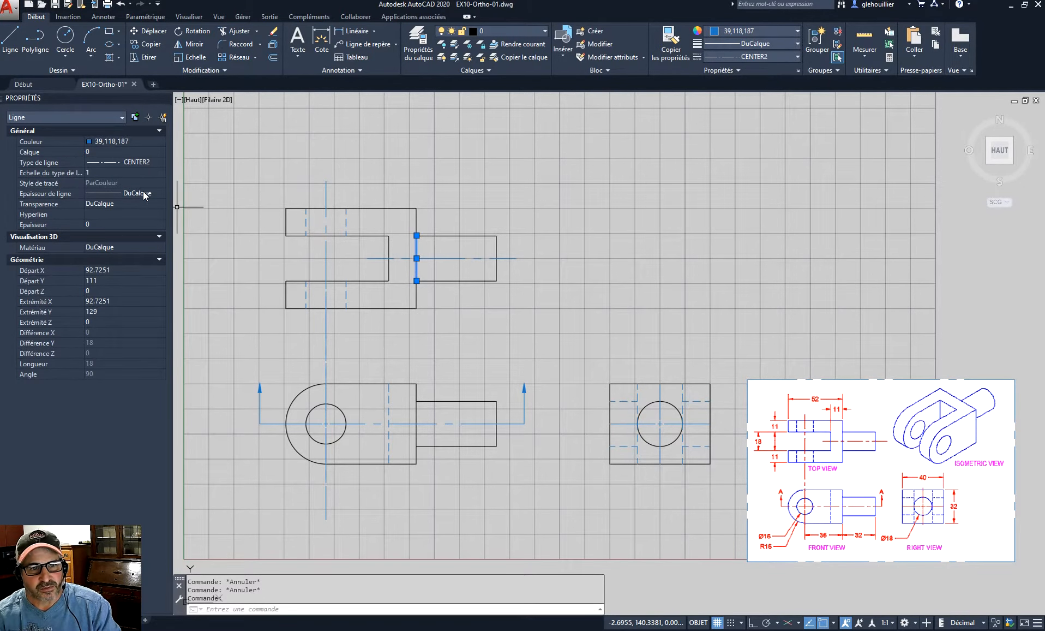
left_click(158, 143)
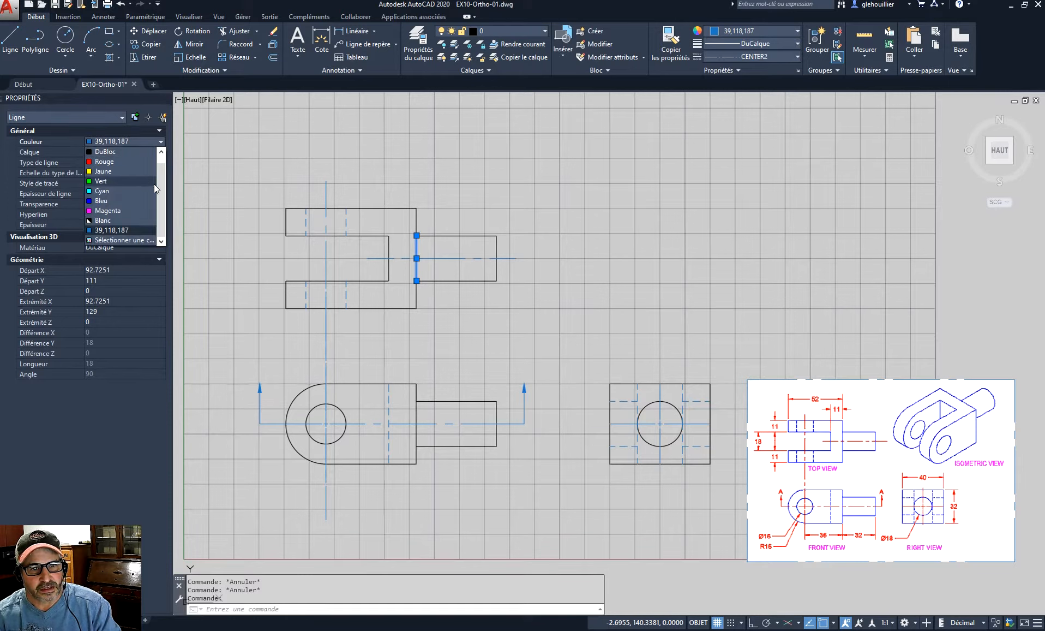
scroll(107, 158, "up", 1)
left_click(107, 154)
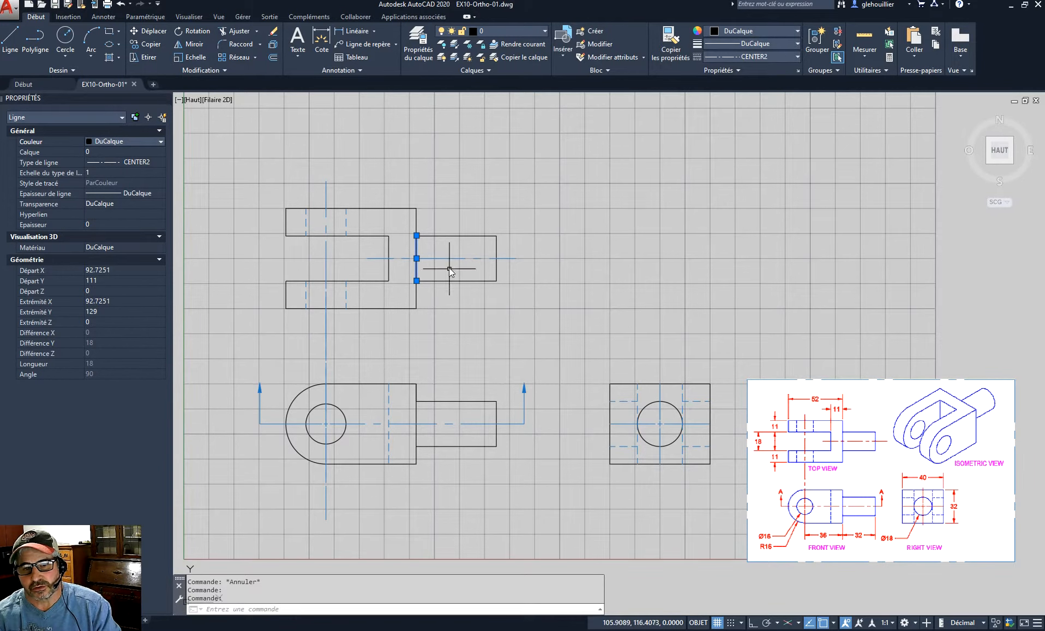
left_click(797, 56)
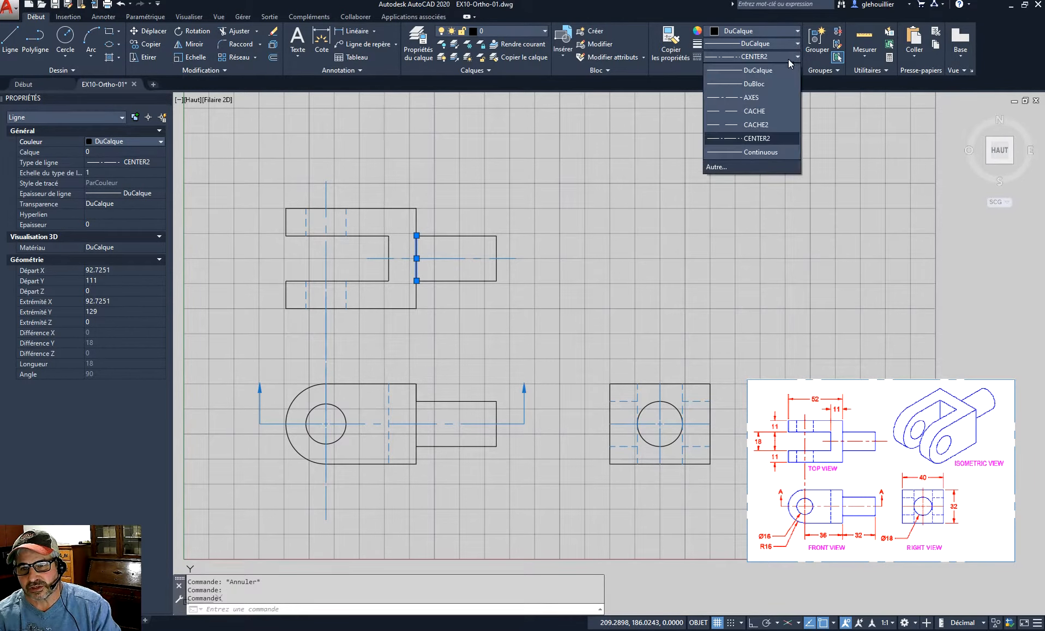
left_click(753, 67)
key("Escape")
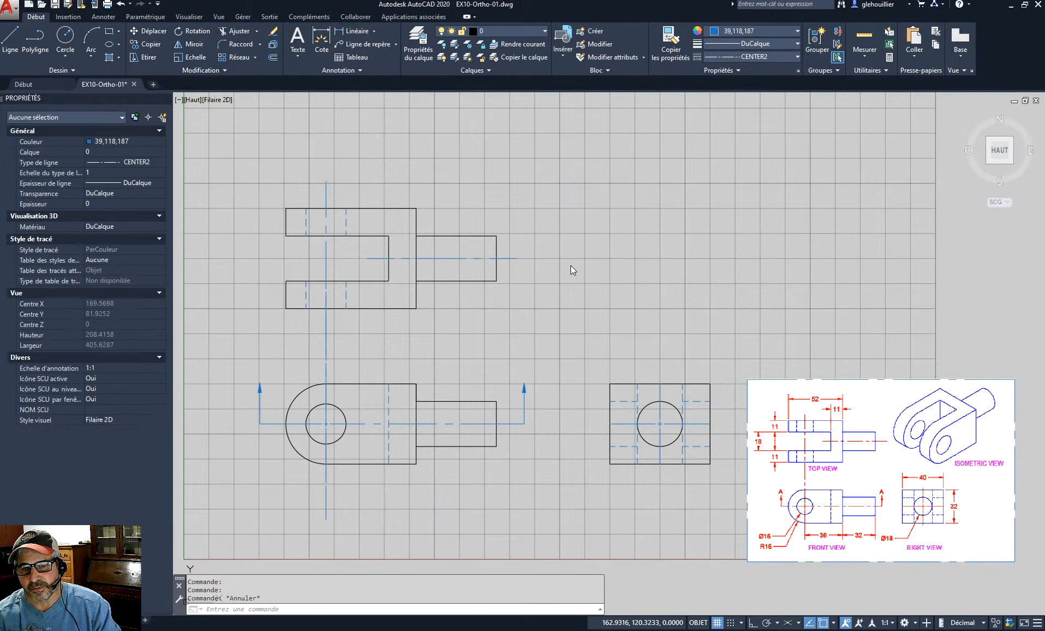
- With nothing selected, set the current colour and linetype for new objects to DuCalque
left_click(414, 250)
key("Escape")
key("Escape")
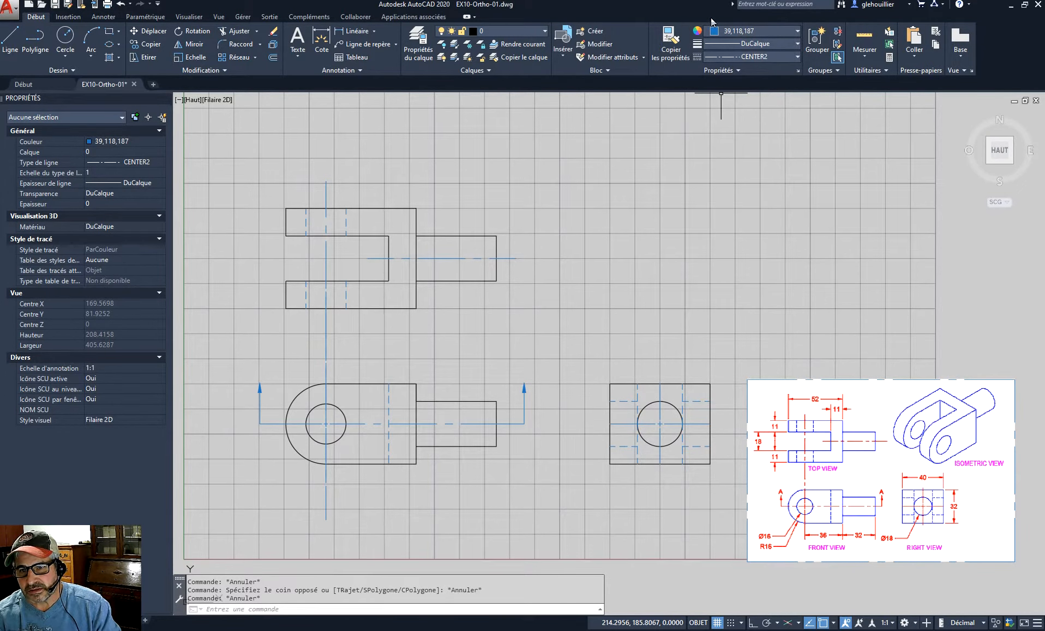
left_click(798, 32)
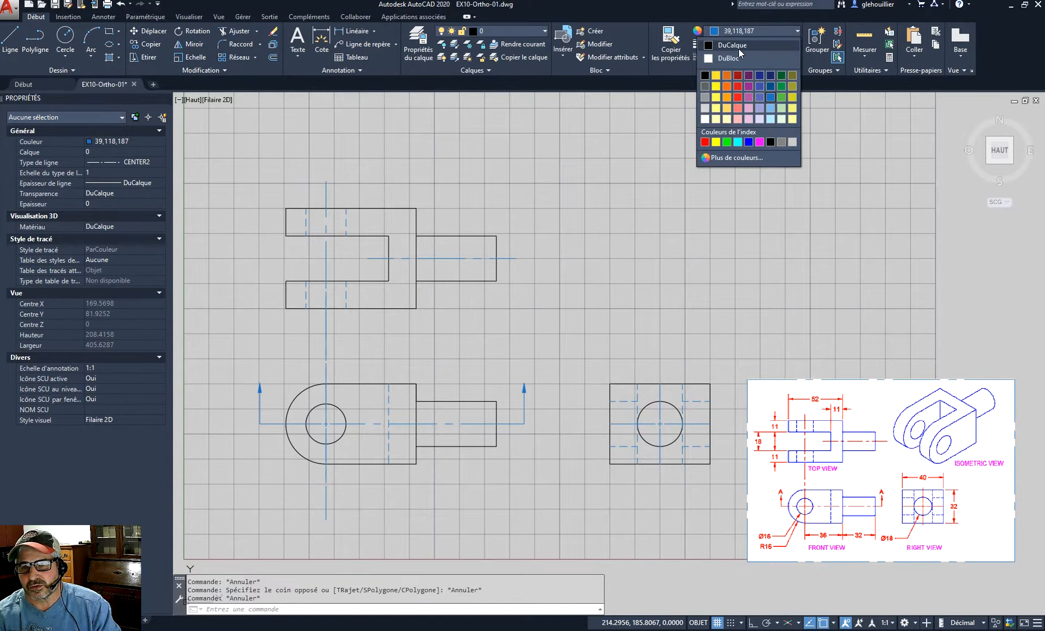
left_click(733, 47)
left_click(798, 57)
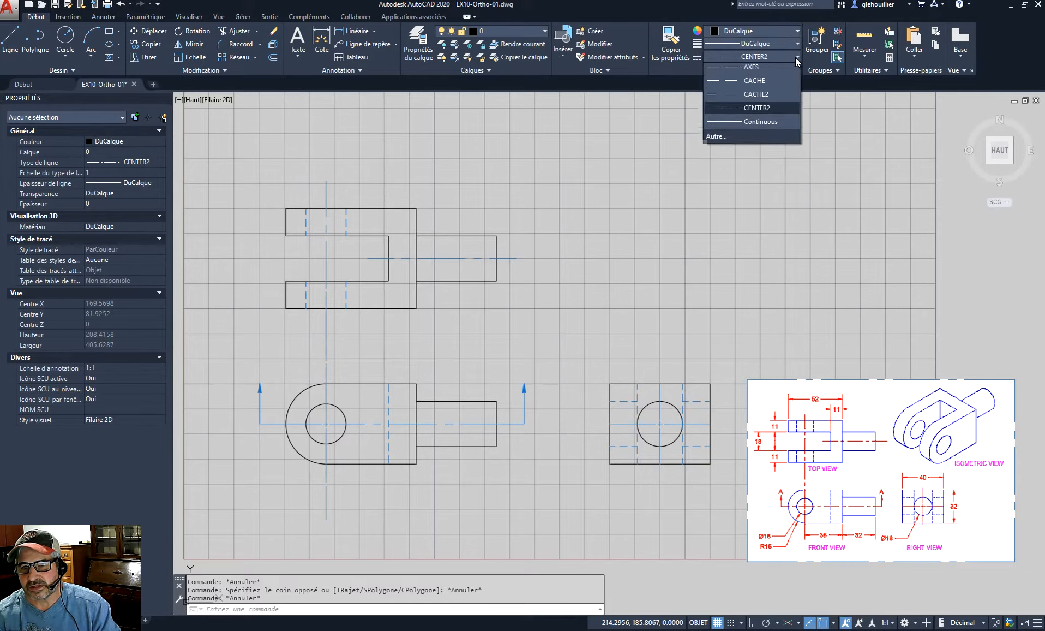
left_click(739, 72)
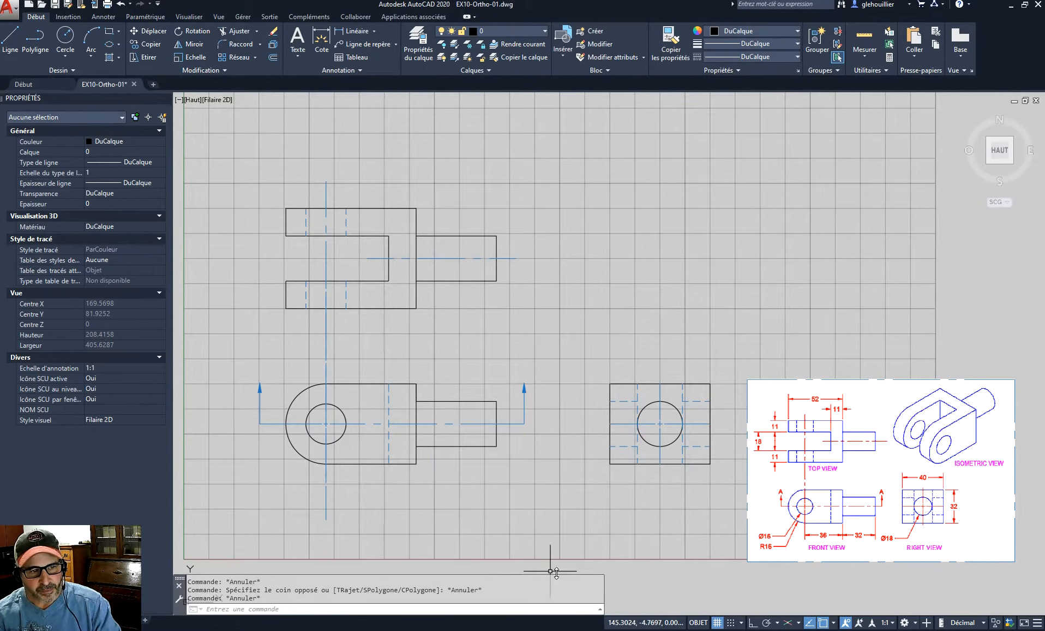
- Activate isometric drafting with the top isoplane
left_click(787, 622)
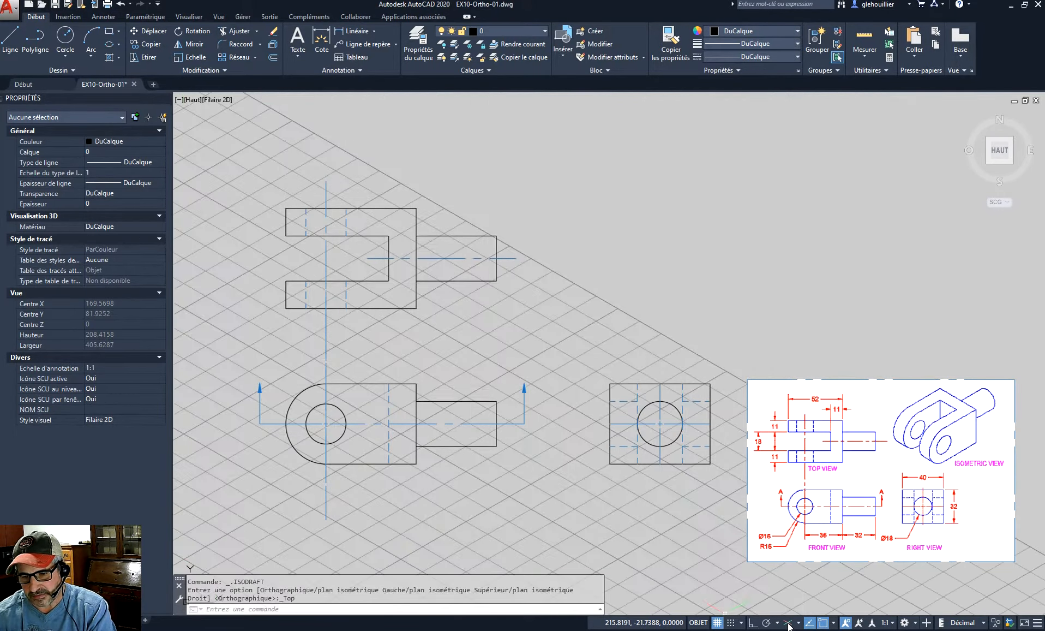
- Switch the drafting isoplane to left and after that to right
scroll(547, 363, "up", 1)
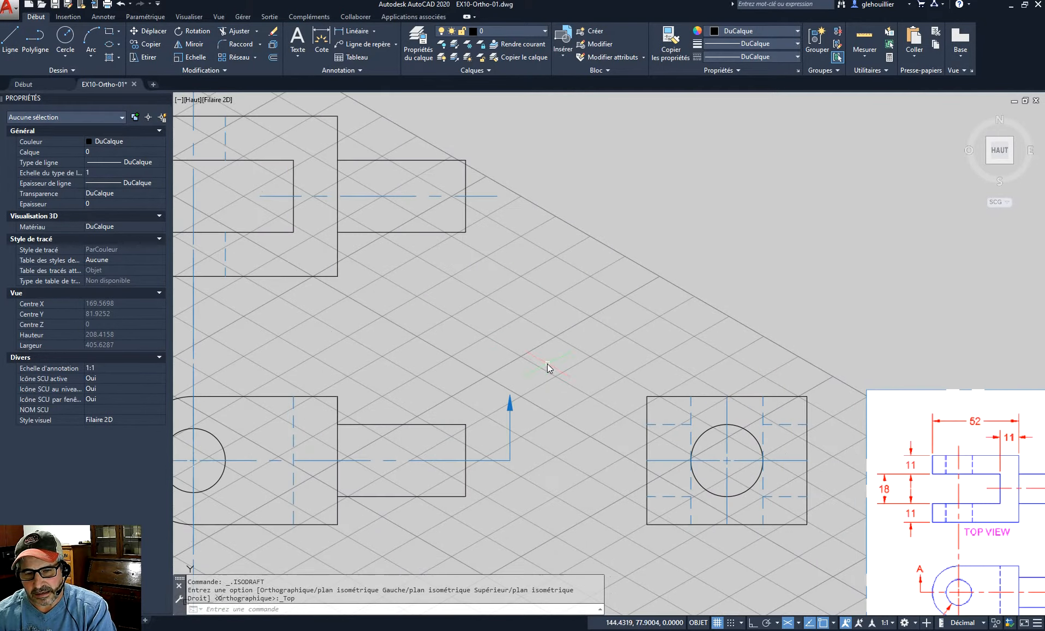
scroll(549, 377, "down", 5)
mouse_move(525, 379)
middle_mouse_down()
mouse_move(541, 379)
mouse_move(677, 257)
middle_mouse_up()
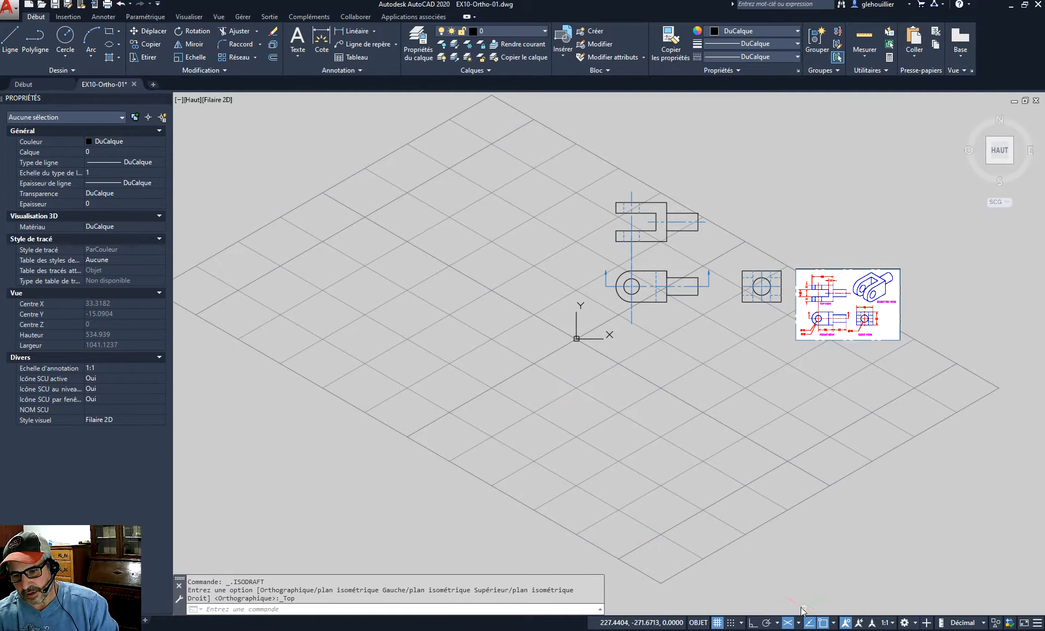
left_click(800, 624)
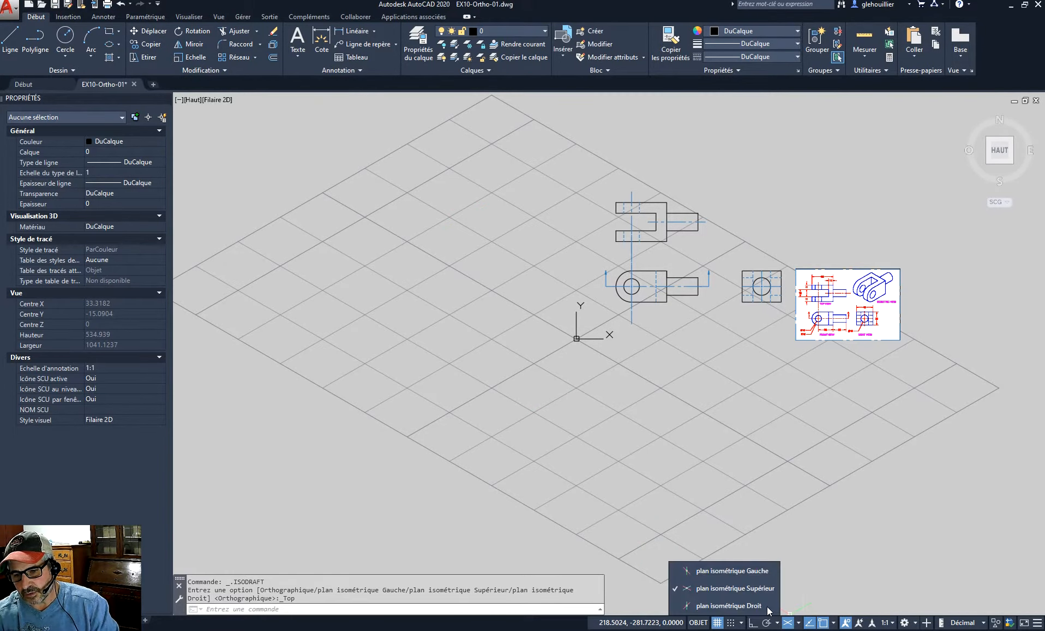
left_click(707, 572)
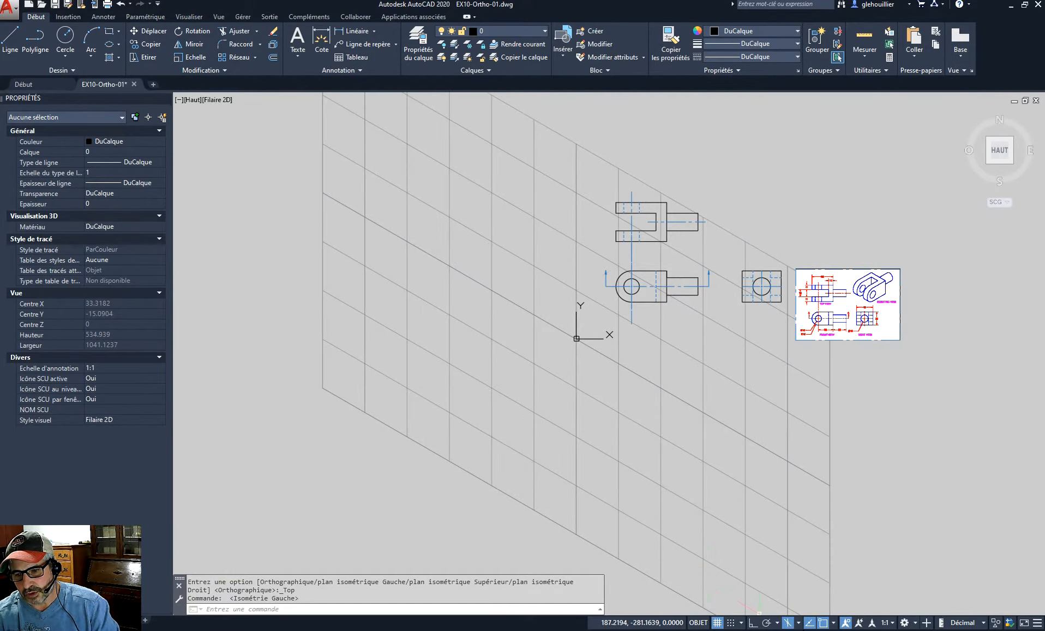
left_click(799, 624)
left_click(734, 602)
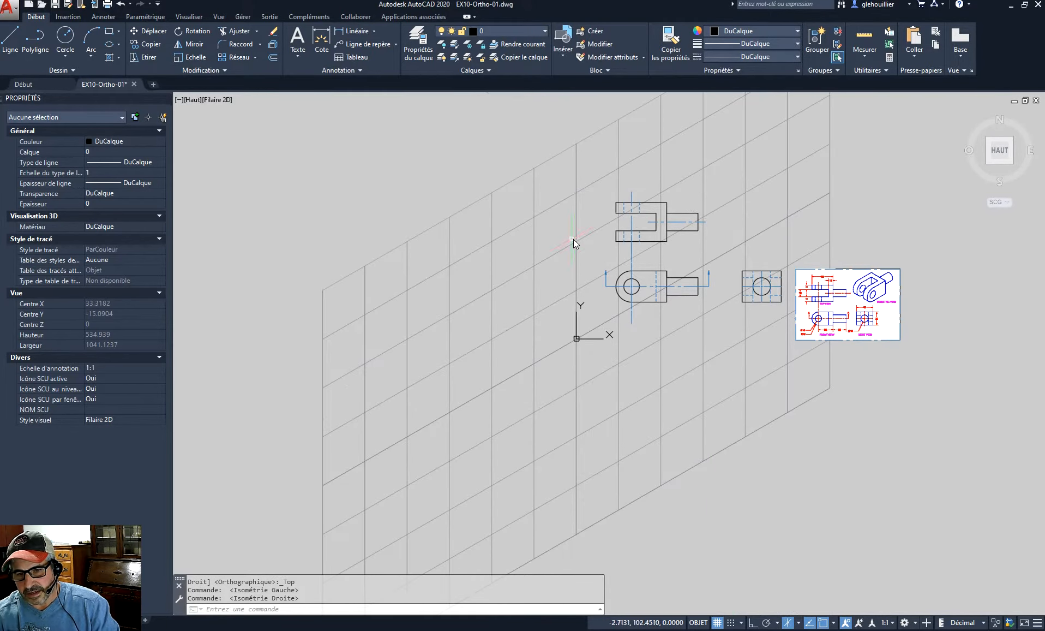
left_click(799, 624)
left_click(798, 626)
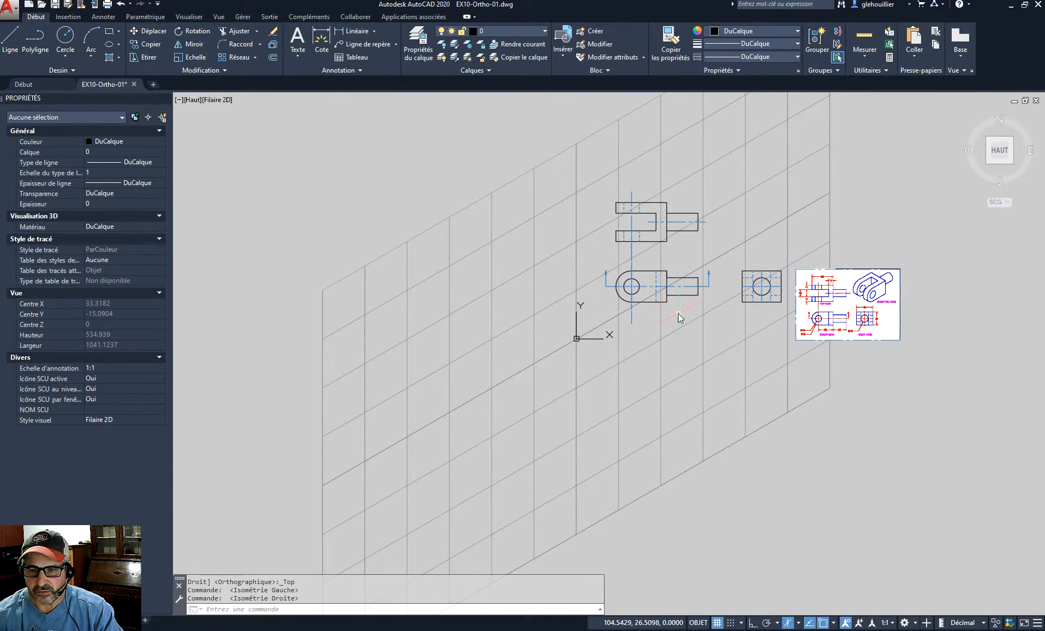
- Cycle through the isoplanes until the top isoplane is active
key("F5")
key("F5")
key("F5")
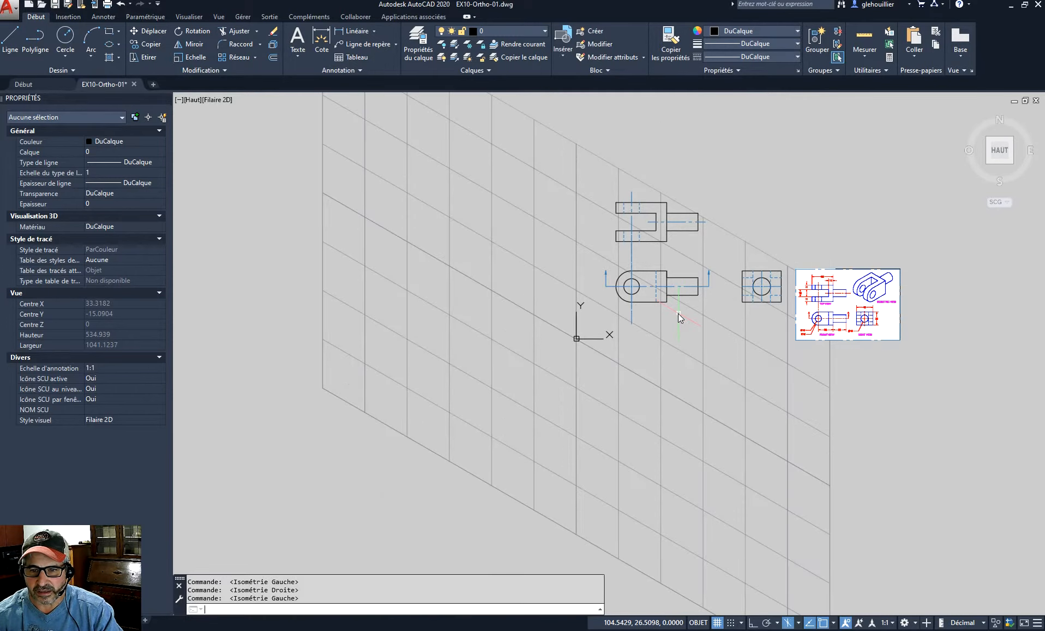
key("F5")
key("F5")
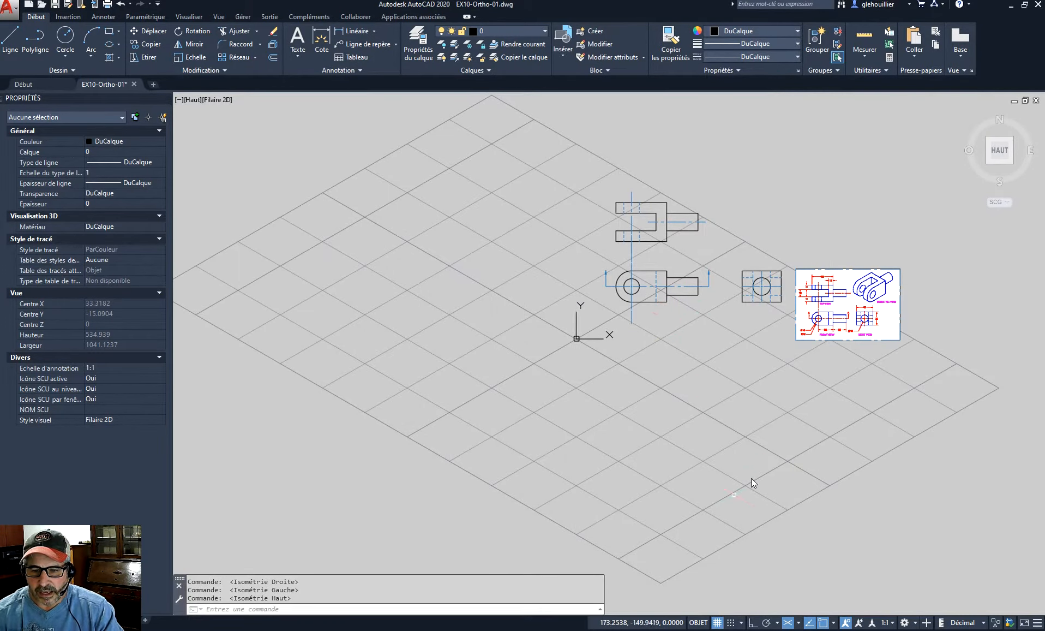
- Turn off the grid display and switch drafting to the right isoplane
left_click(718, 622)
scroll(770, 296, "down", 3)
scroll(696, 235, "up", 5)
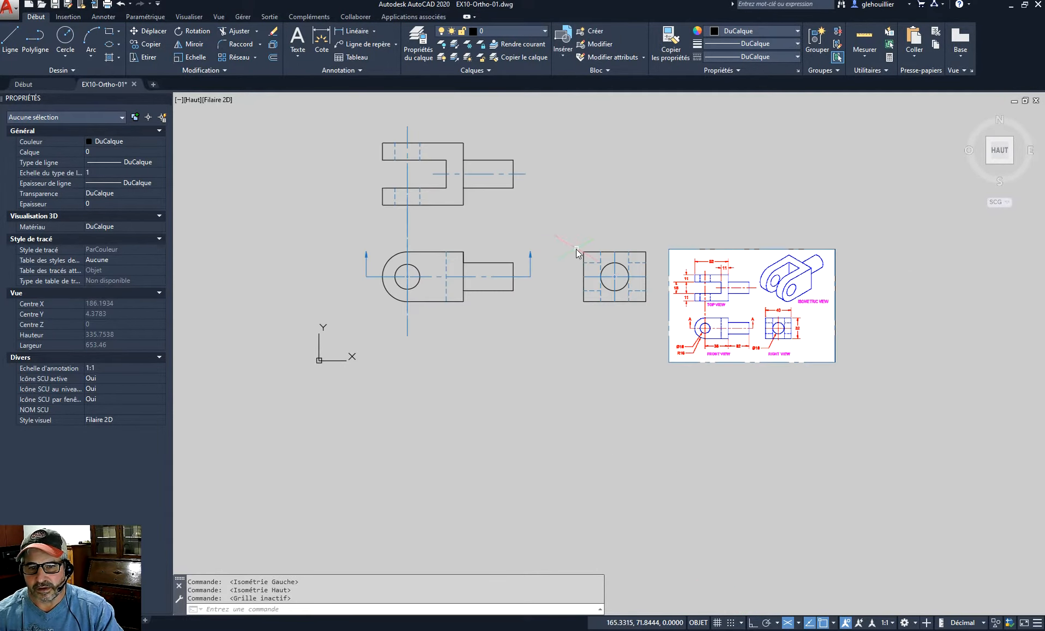
middle_click_drag(576, 253, 579, 385)
scroll(587, 381, "up", 3)
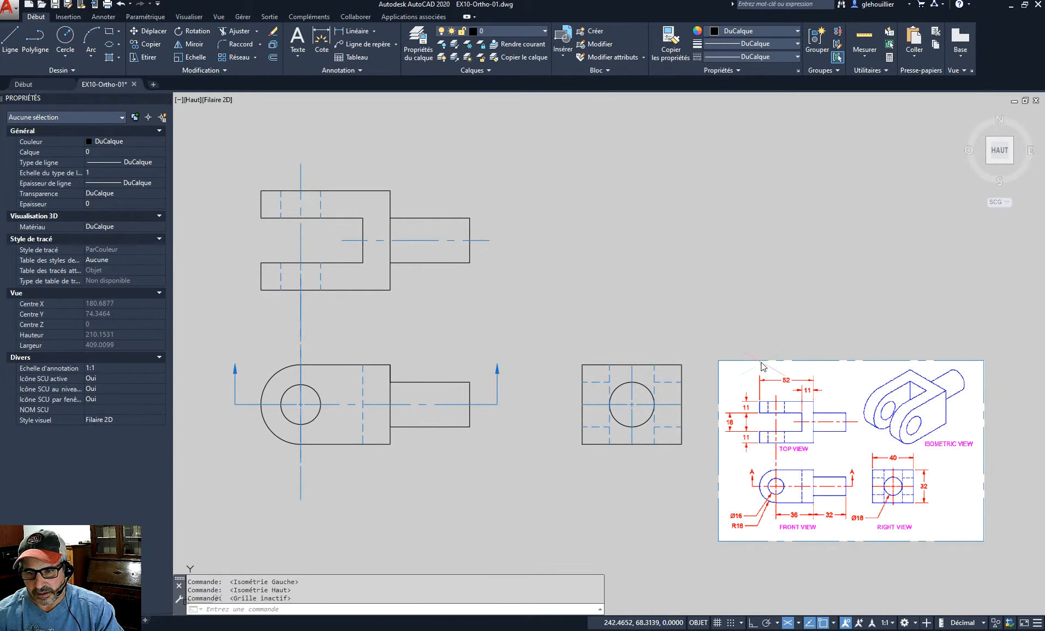
key("F5")
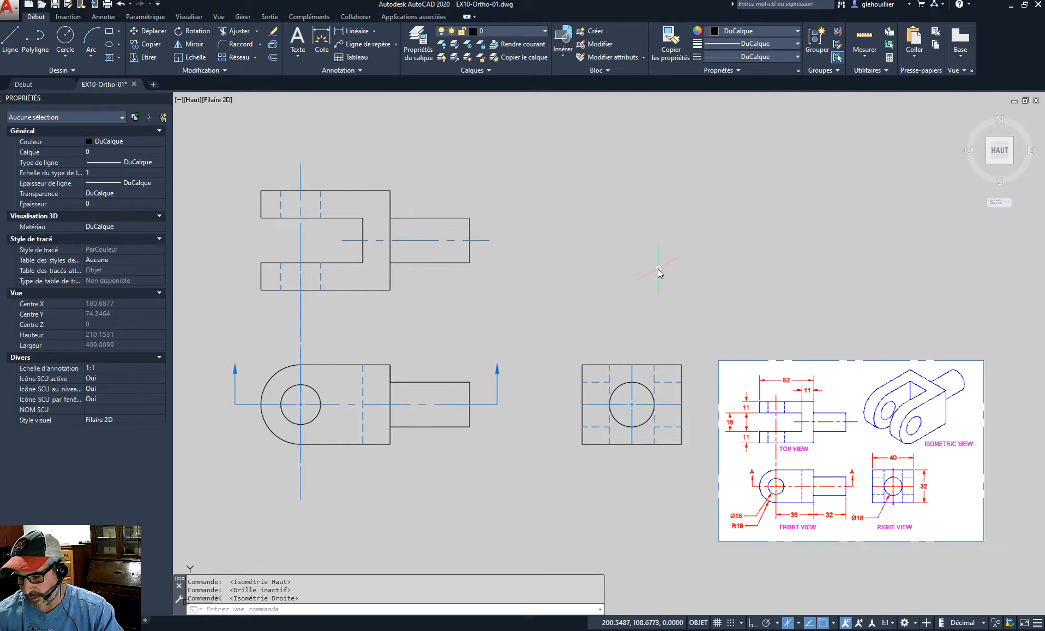
left_click(799, 624)
left_click(799, 624)
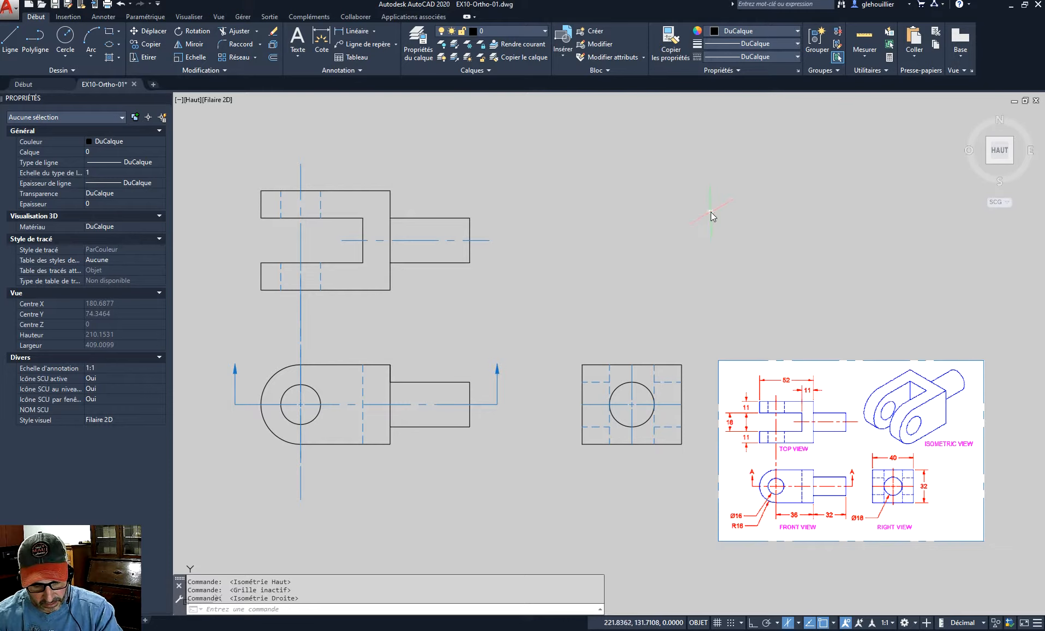
- With Ortho on, draw a closed isometric parallelogram with 32-unit vertical and 36-unit slanted sides in the space above the right view
type("l")
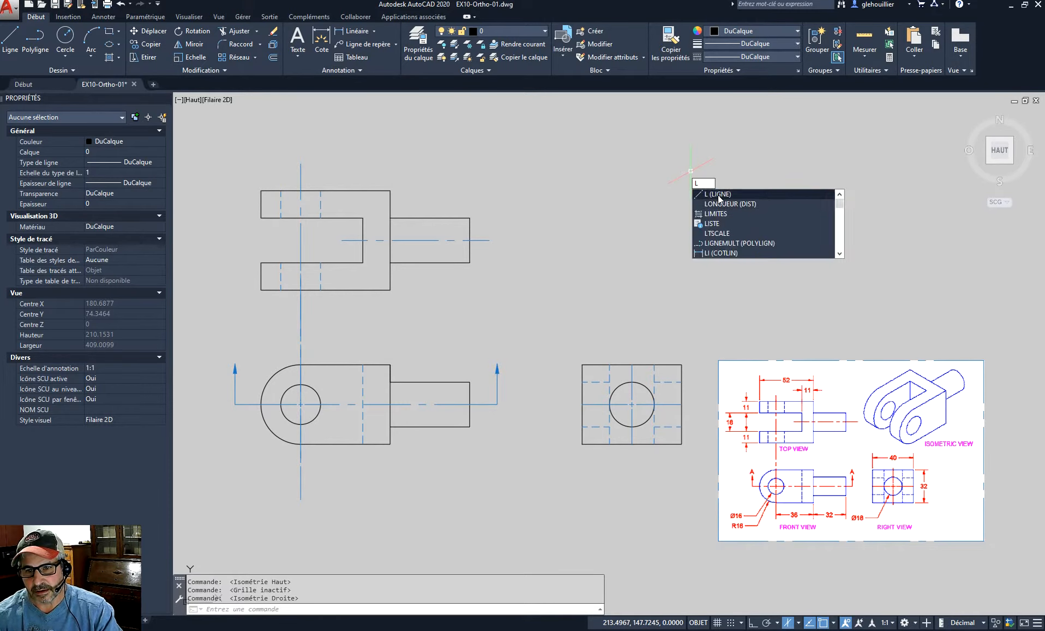
key("Return")
left_click(688, 166)
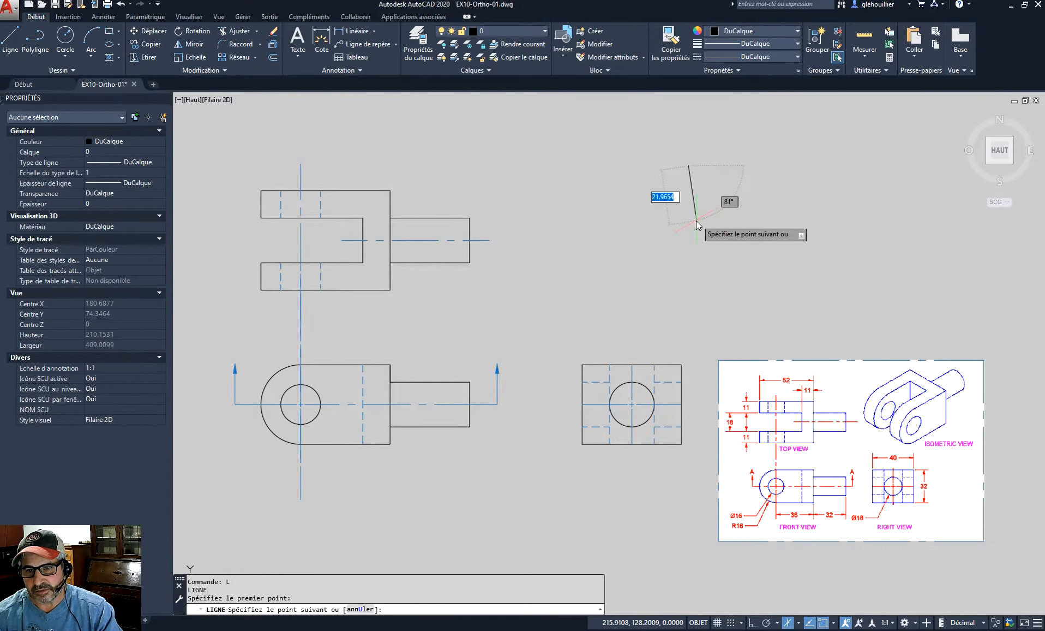
left_click(753, 623)
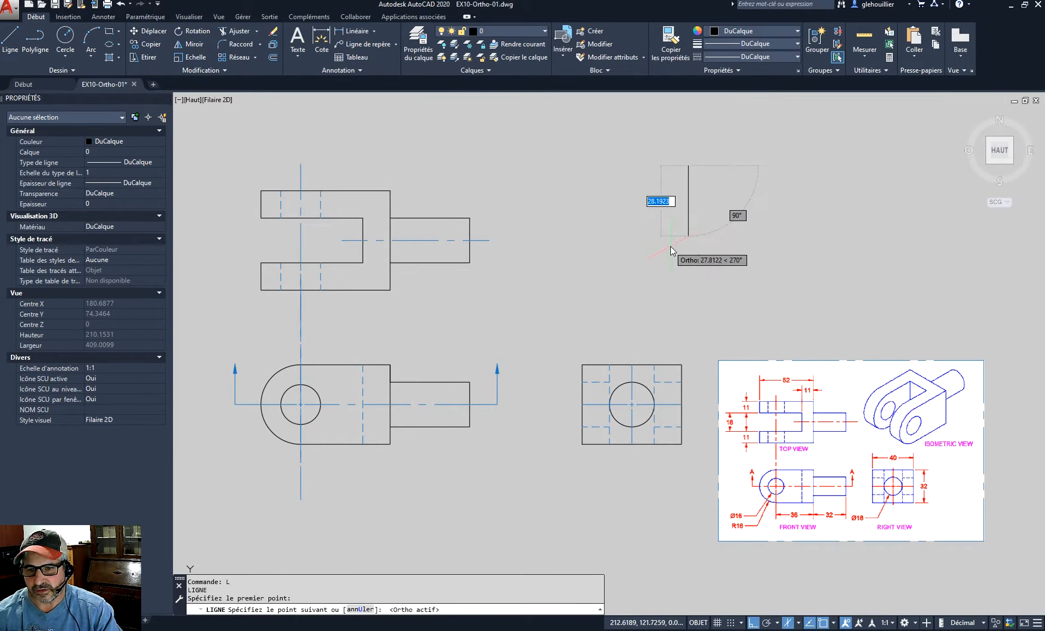
type("32")
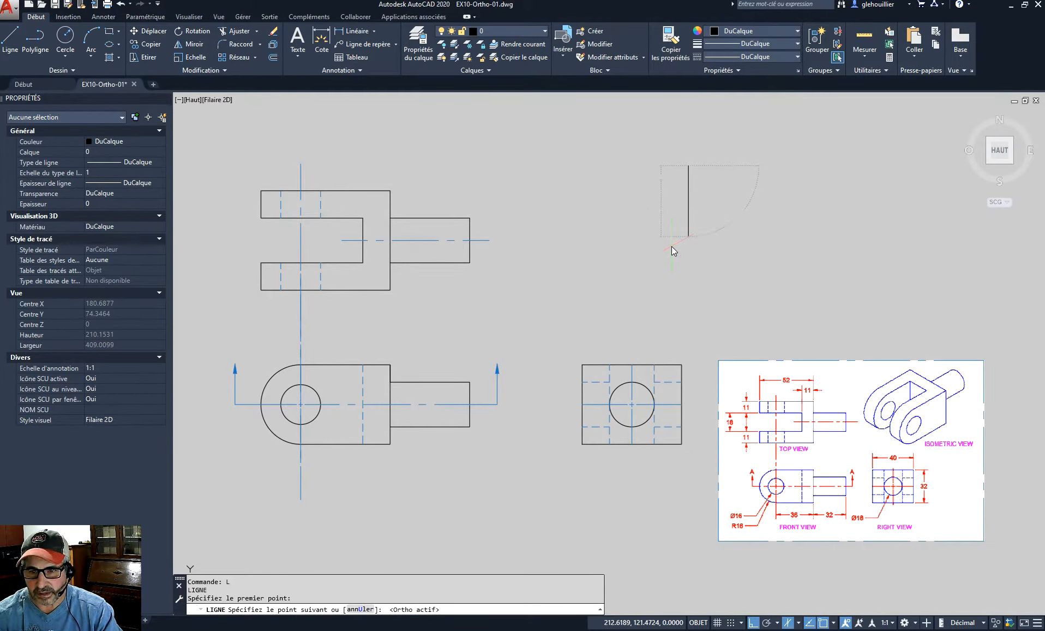
key("Return")
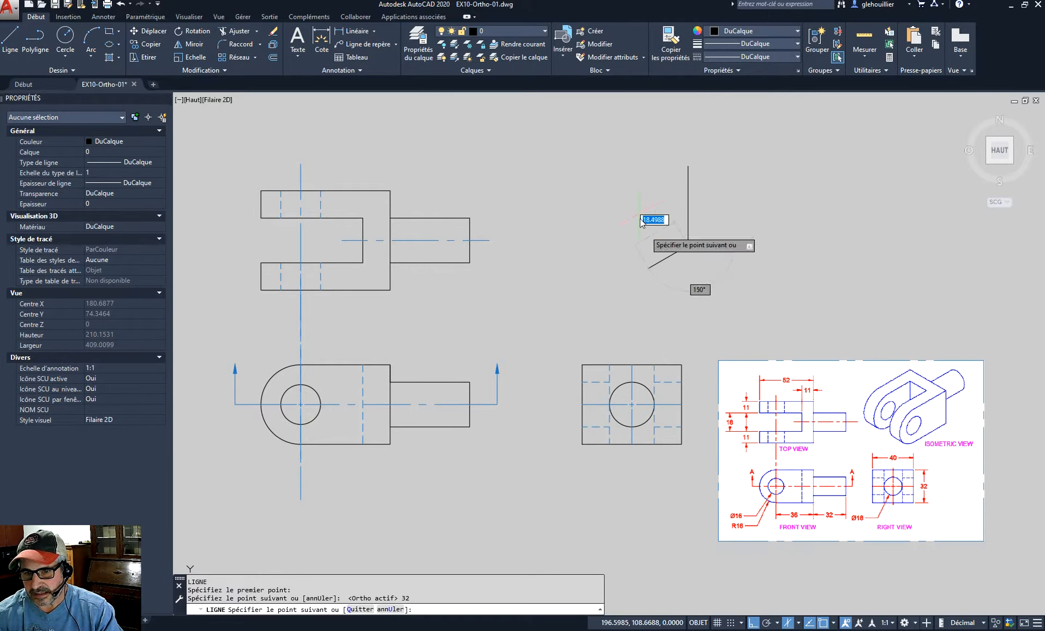
type("36")
key("Return")
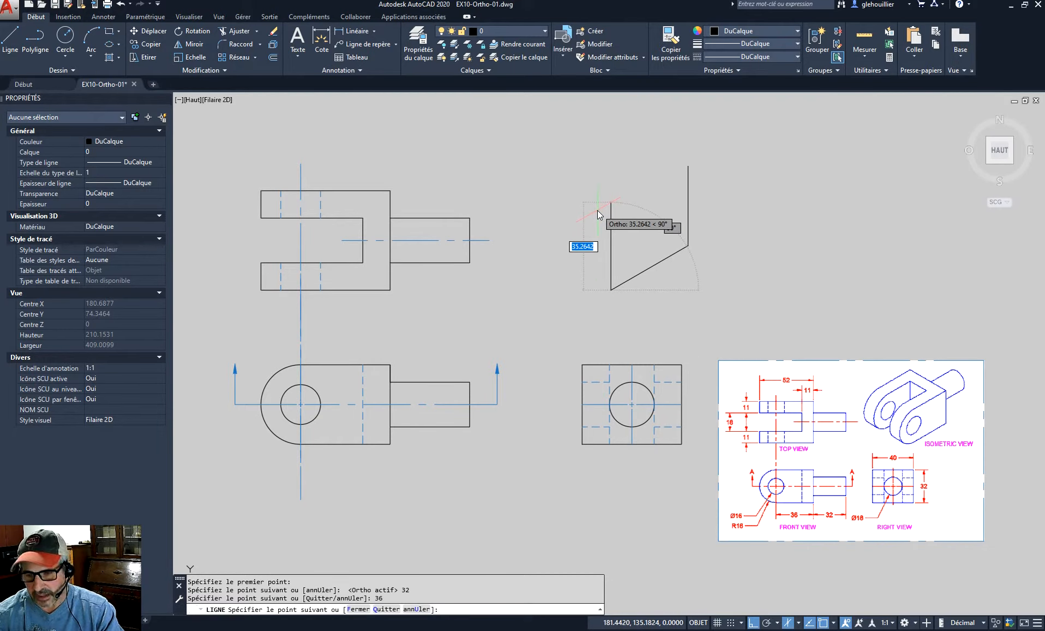
type("32")
key("Return")
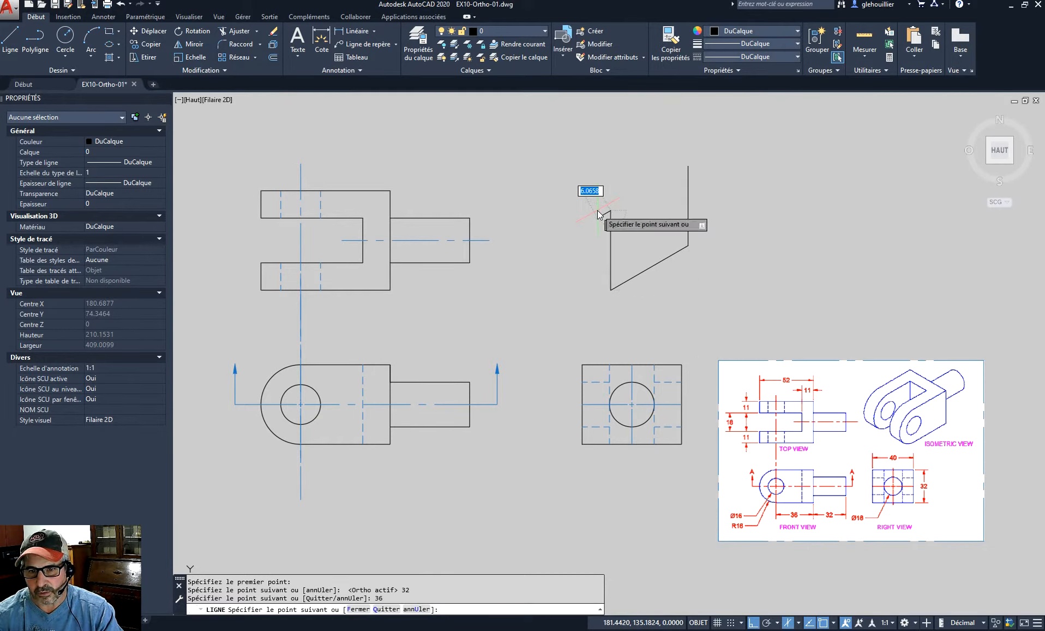
left_click(689, 166)
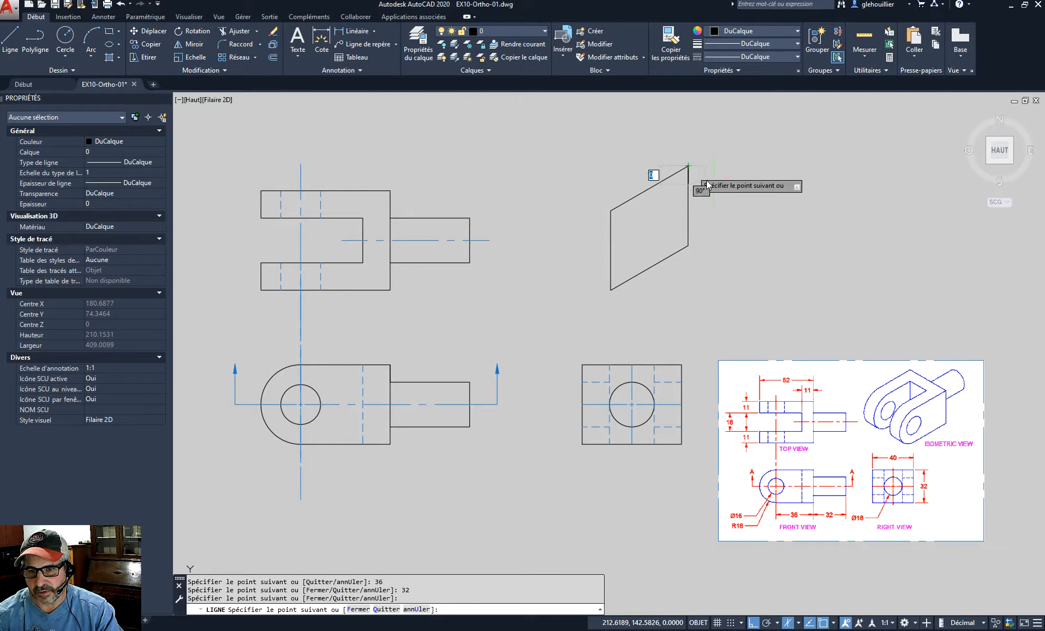
key("Escape")
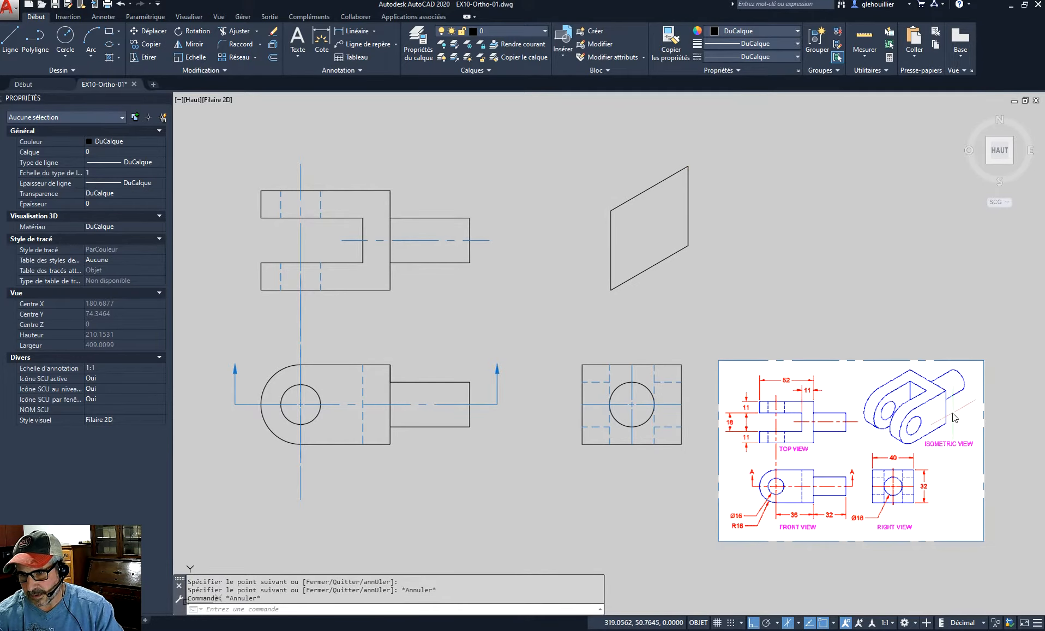
- Draw an isocircle with the Ellipse command, centred on the midpoint of the parallelogram's left vertical edge and reaching that edge's lower endpoint
left_click(611, 258)
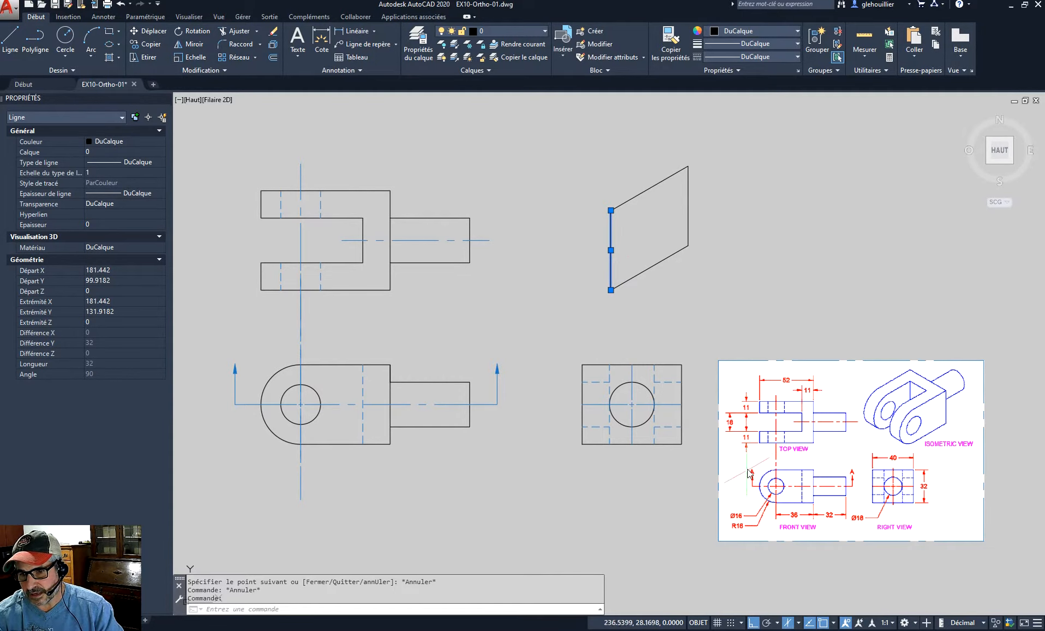
key("Escape")
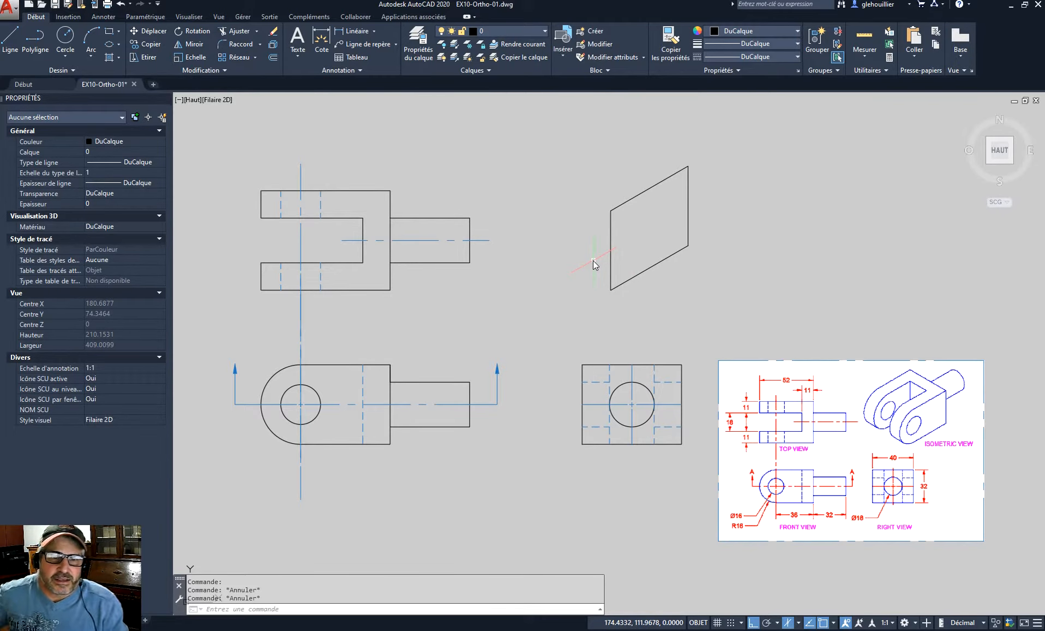
left_click(119, 44)
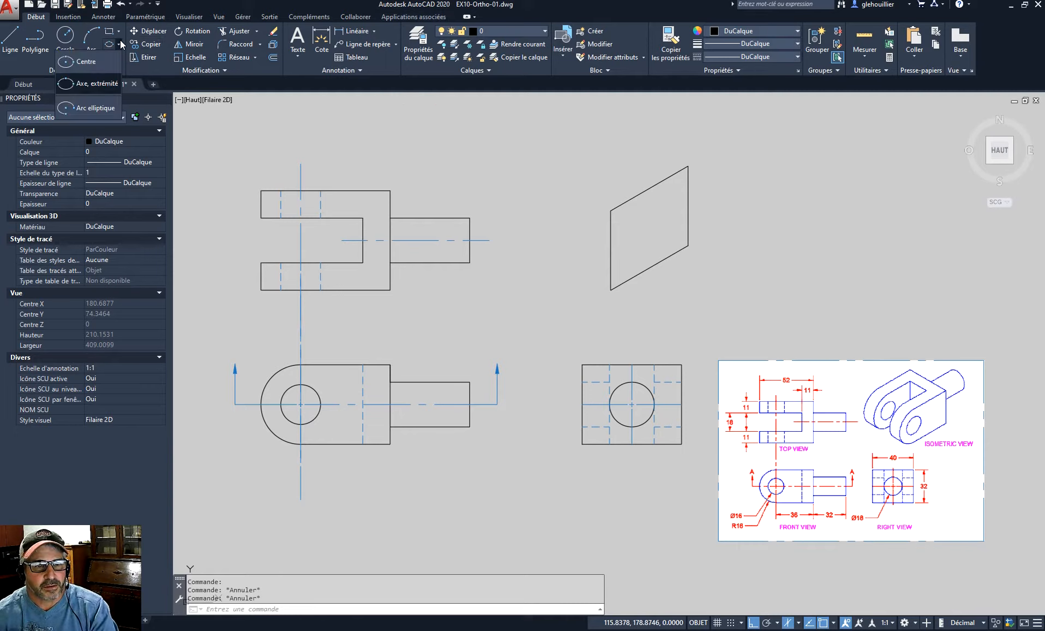
left_click(90, 84)
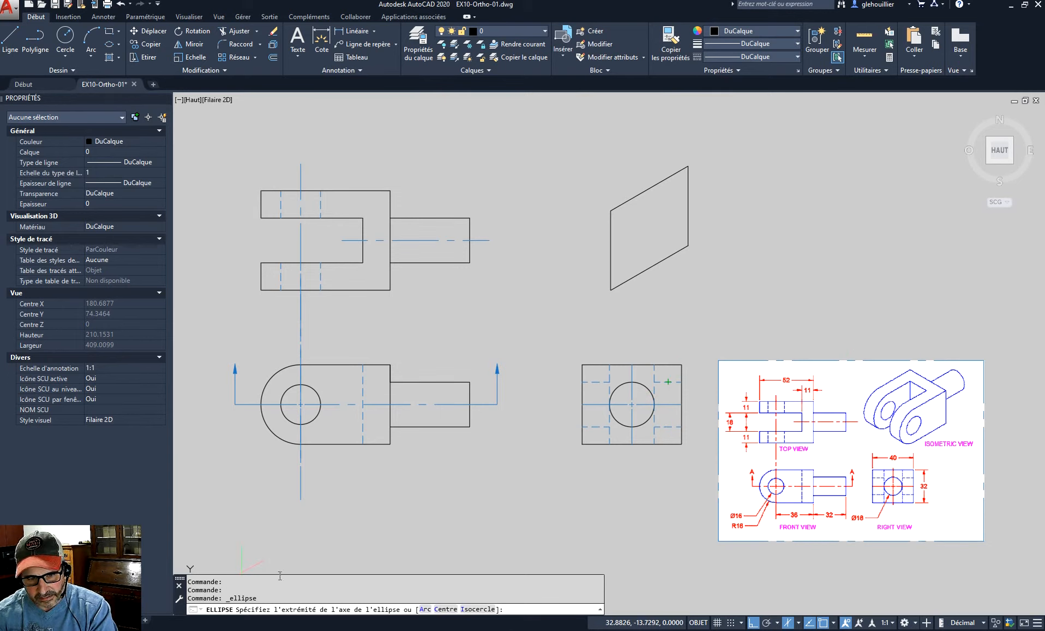
left_click_drag(179, 612, 219, 549)
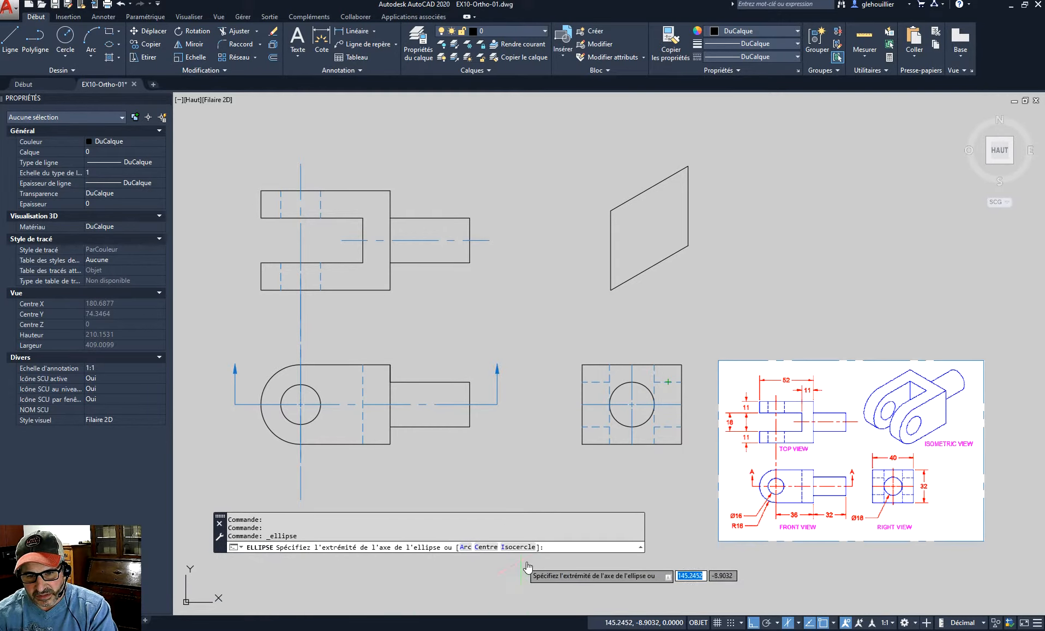
left_click(518, 547)
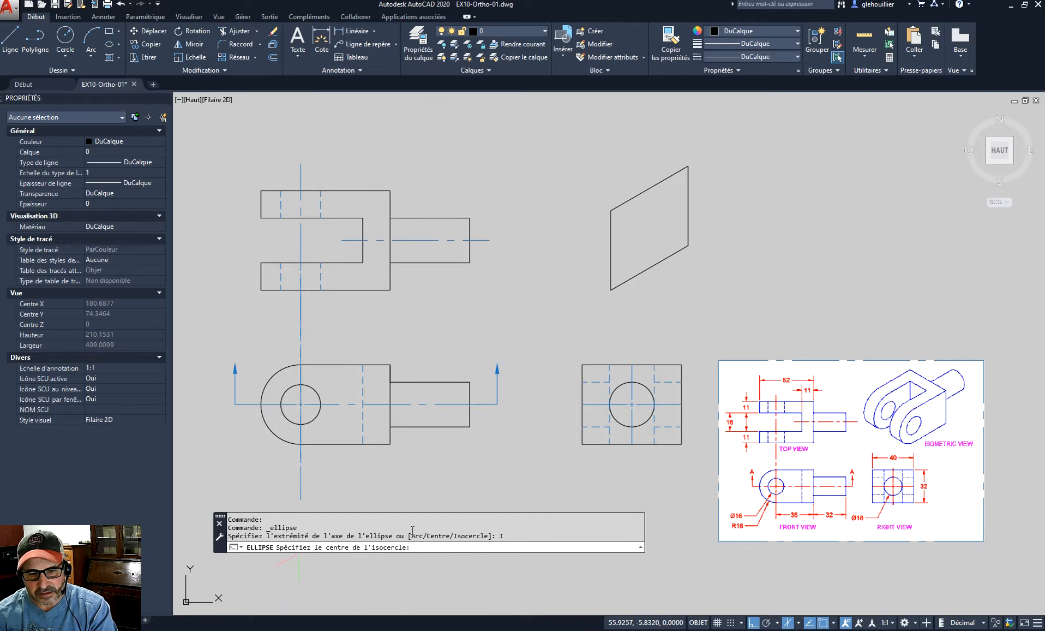
left_click(611, 250)
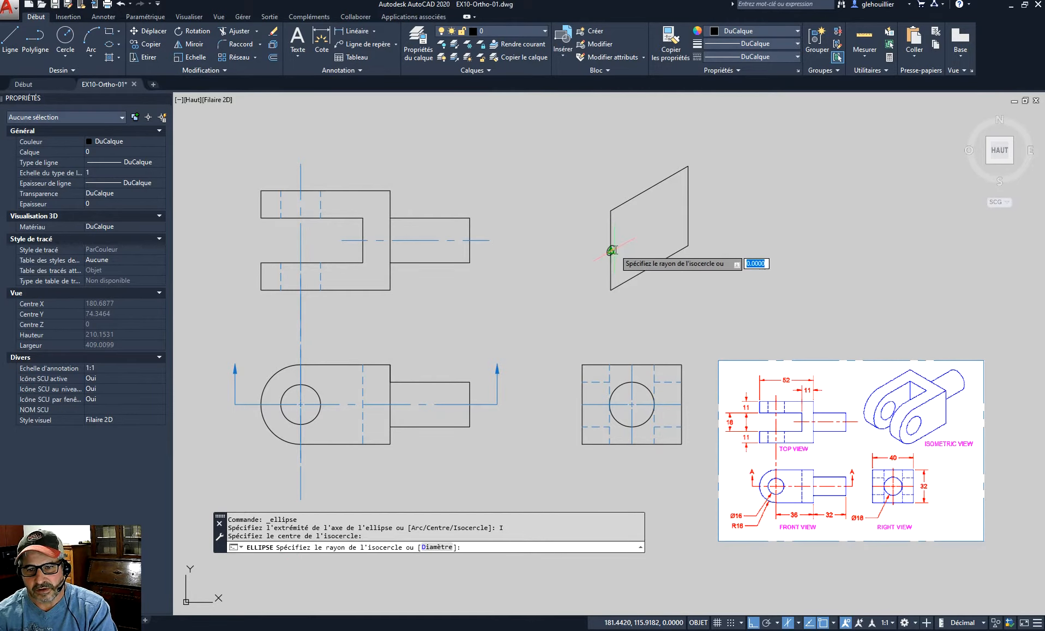
left_click(611, 291)
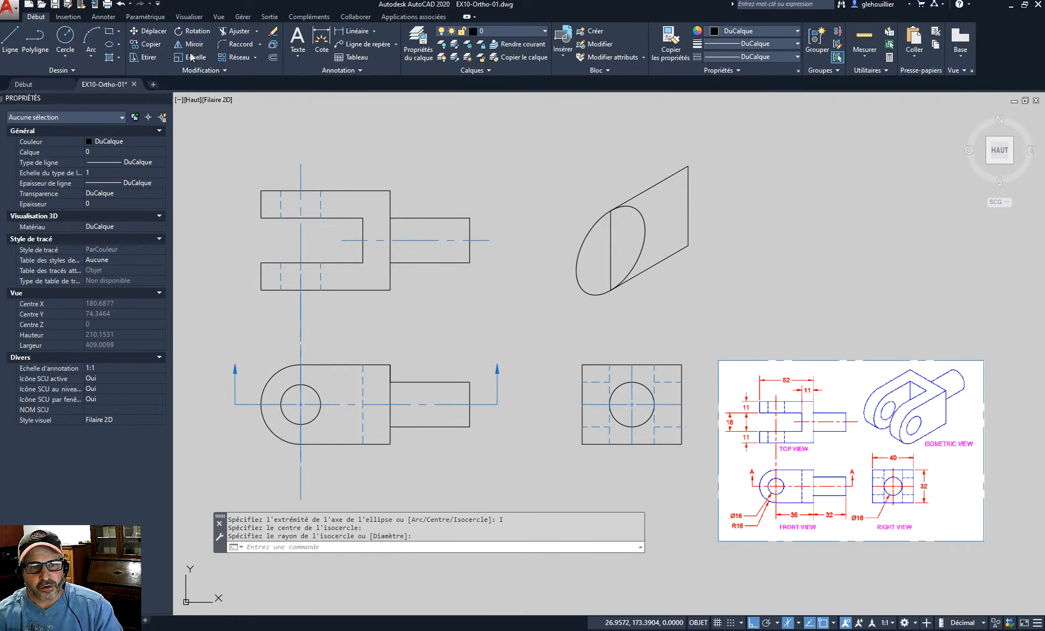
- Draw a concentric isocircle of radius 8 at the midpoint of the parallelogram's left vertical edge for the hole
left_click(117, 44)
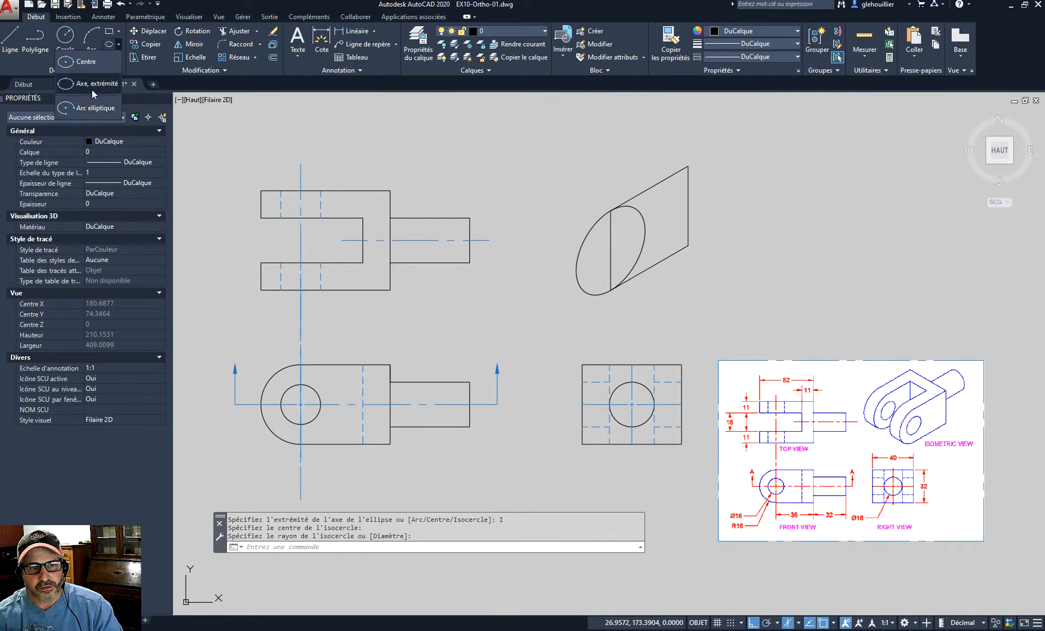
left_click(106, 91)
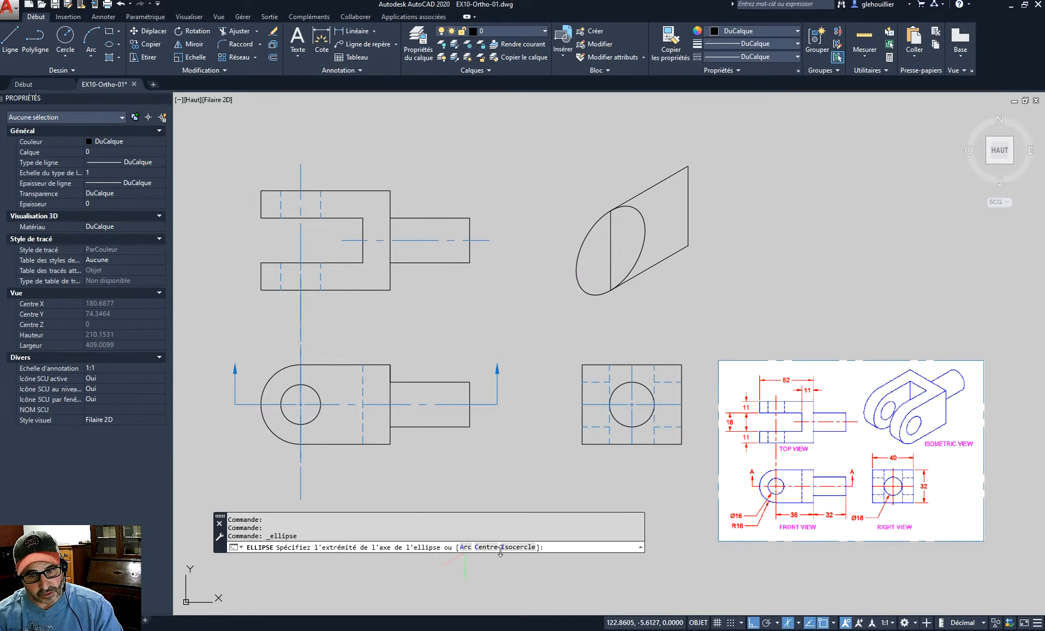
left_click(515, 547)
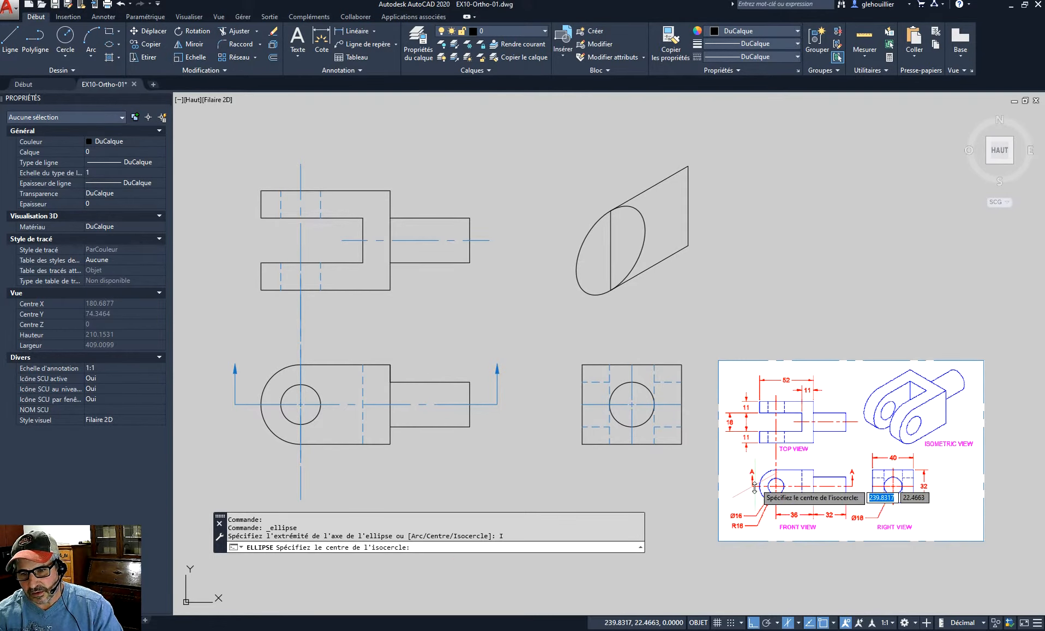
left_click(611, 250)
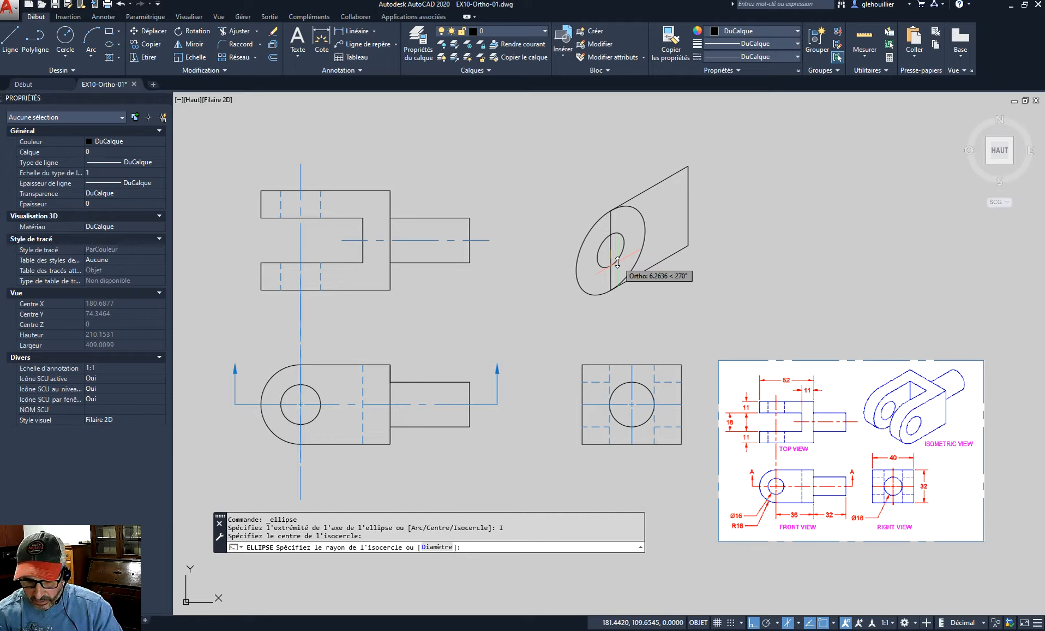
type("8")
key("Return")
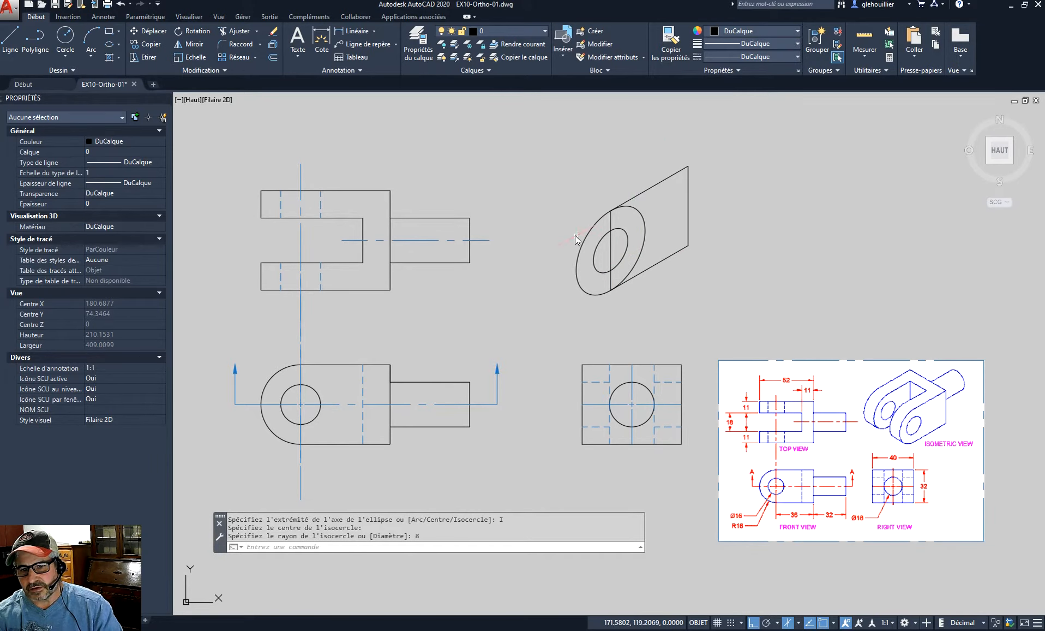
key("Escape")
key("Escape")
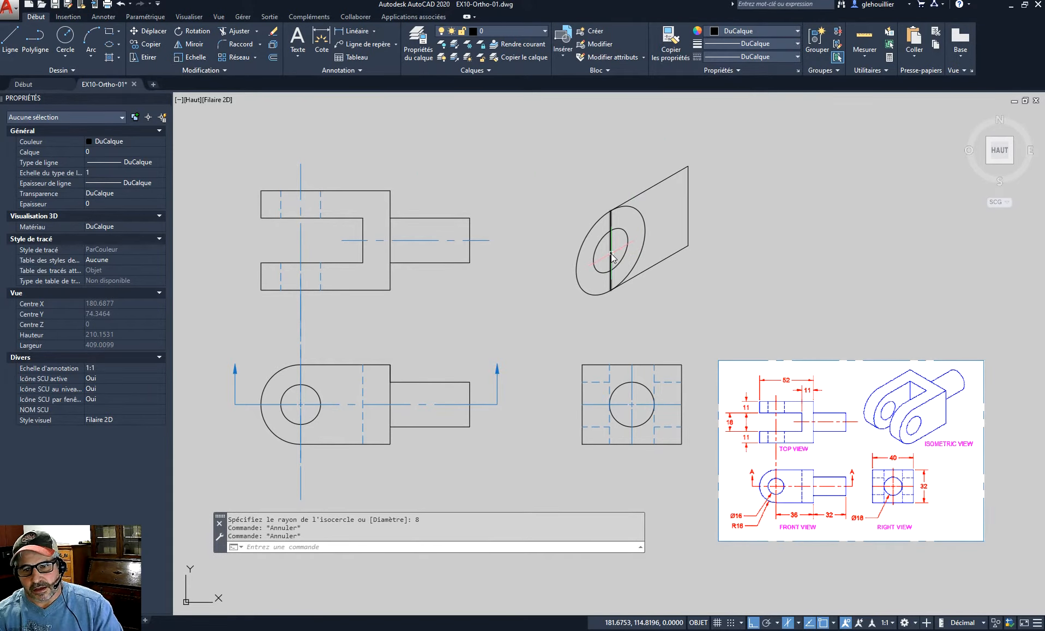
- Delete the parallelogram's left vertical edge and trim the inner arc of the large isocircle between the two slanted edges
left_click(611, 253)
key("Delete")
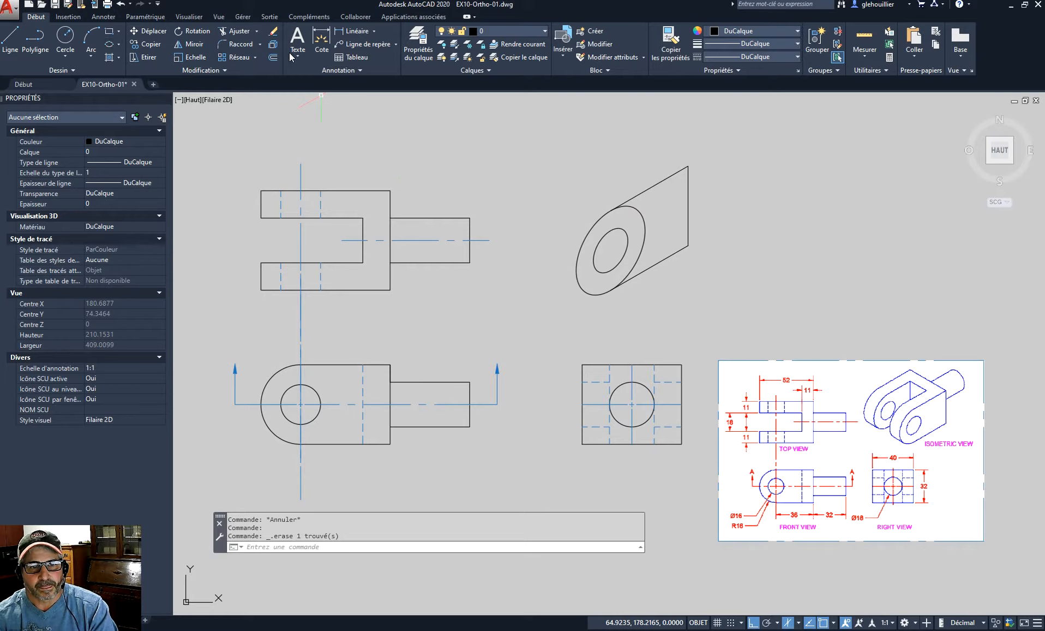
left_click(235, 31)
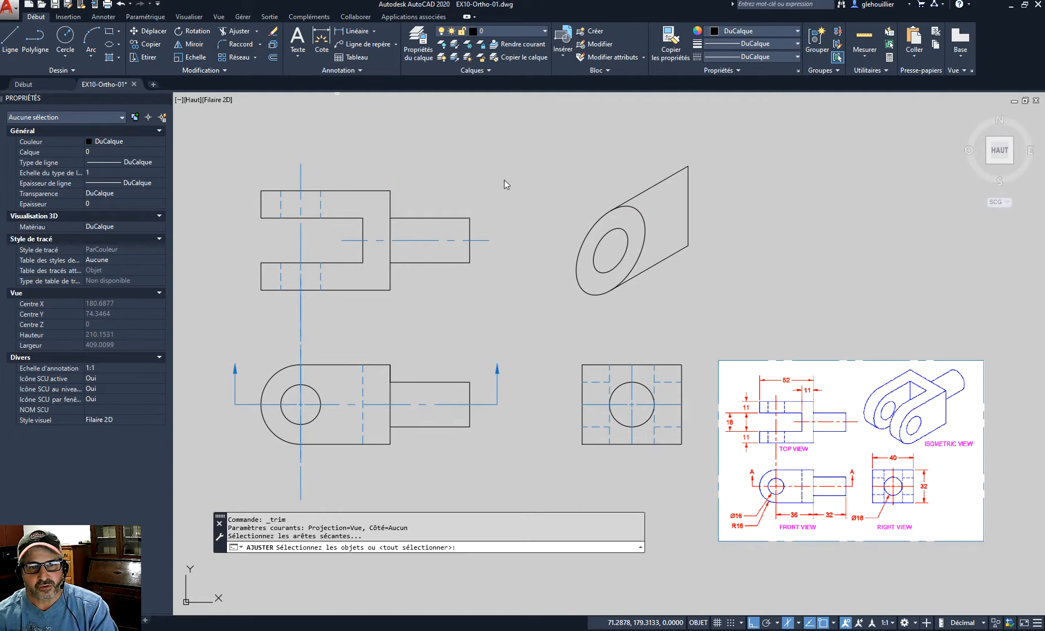
left_click(633, 196)
left_click(661, 260)
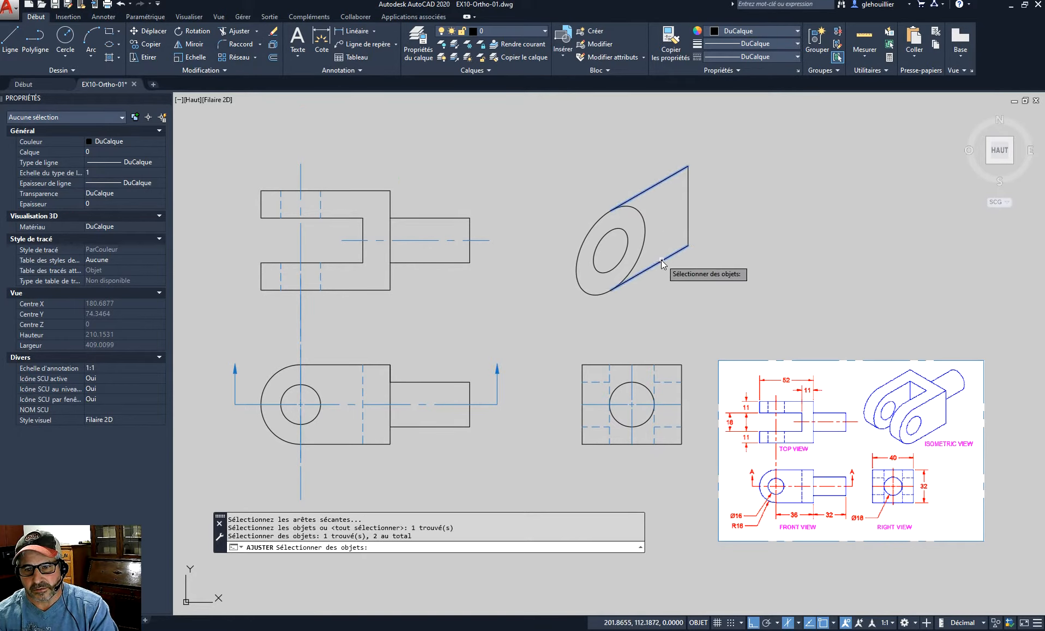
key("Return")
left_click_drag(642, 234, 638, 255)
key("Escape")
key("Escape")
key("Escape")
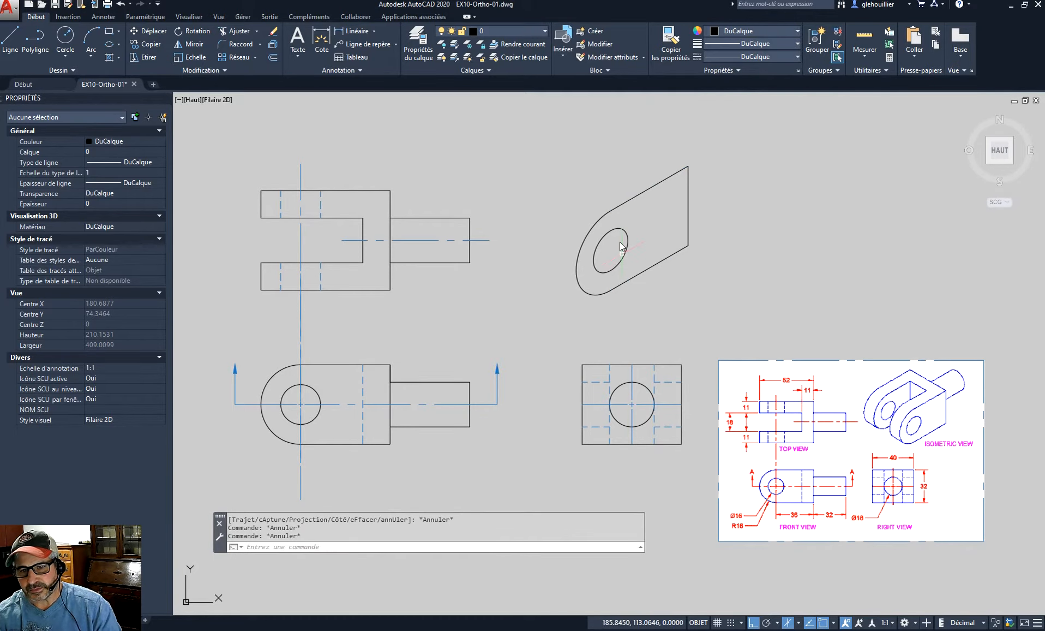
key("Escape")
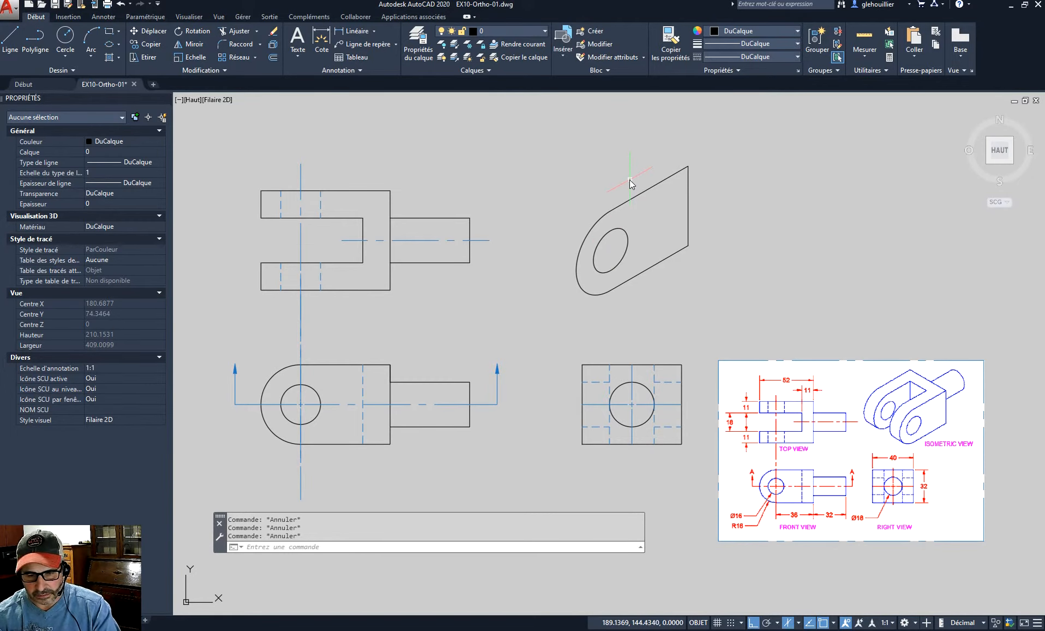
- Switch isometric drafting to the top isoplane
left_click(799, 623)
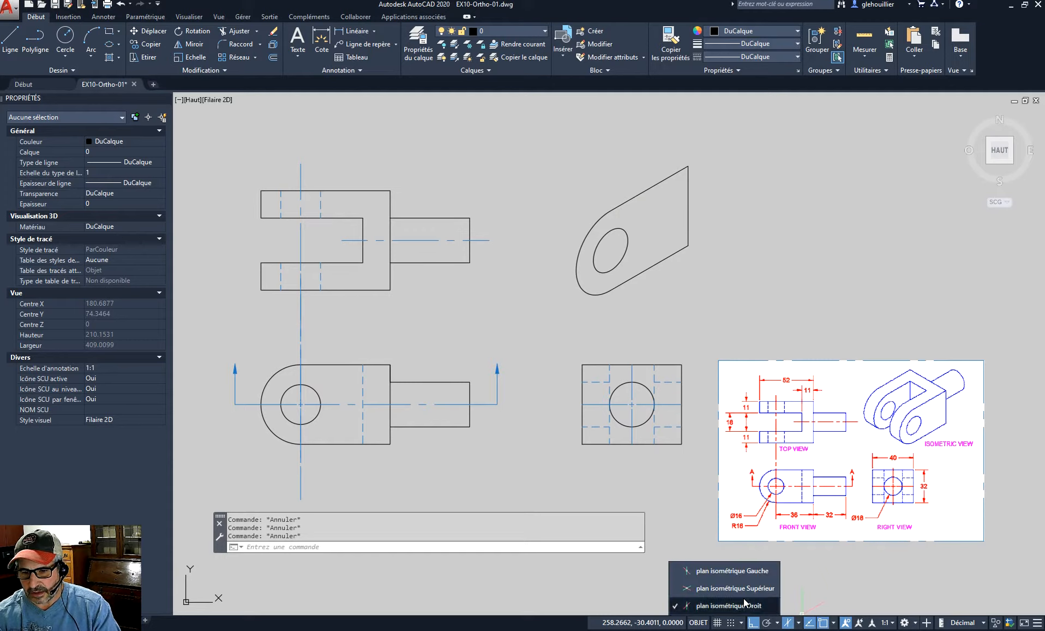
left_click(731, 588)
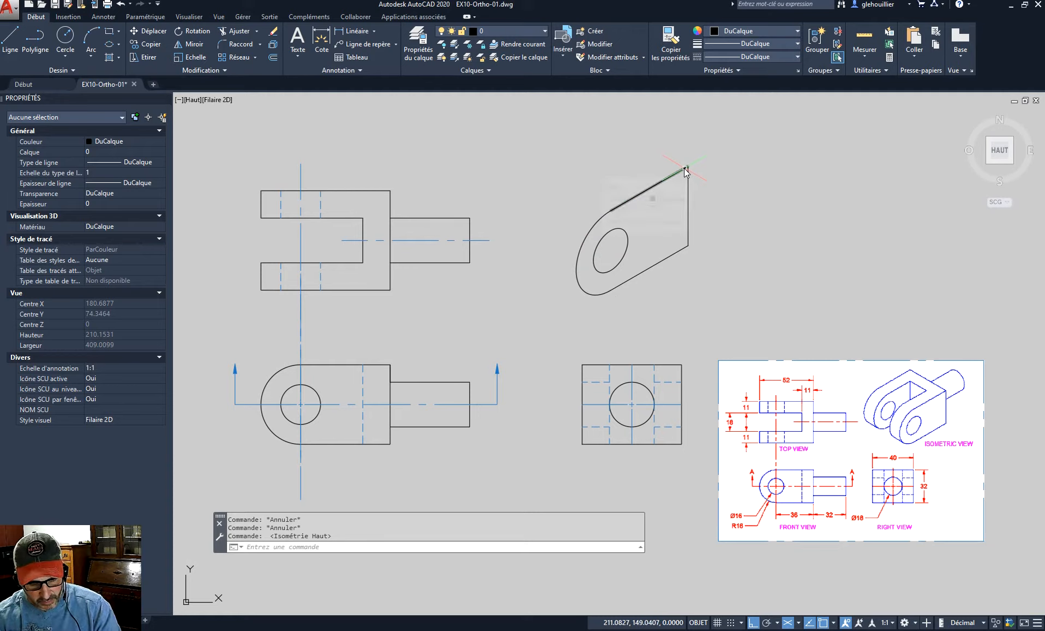
type("cp")
key("Return")
left_click(697, 145)
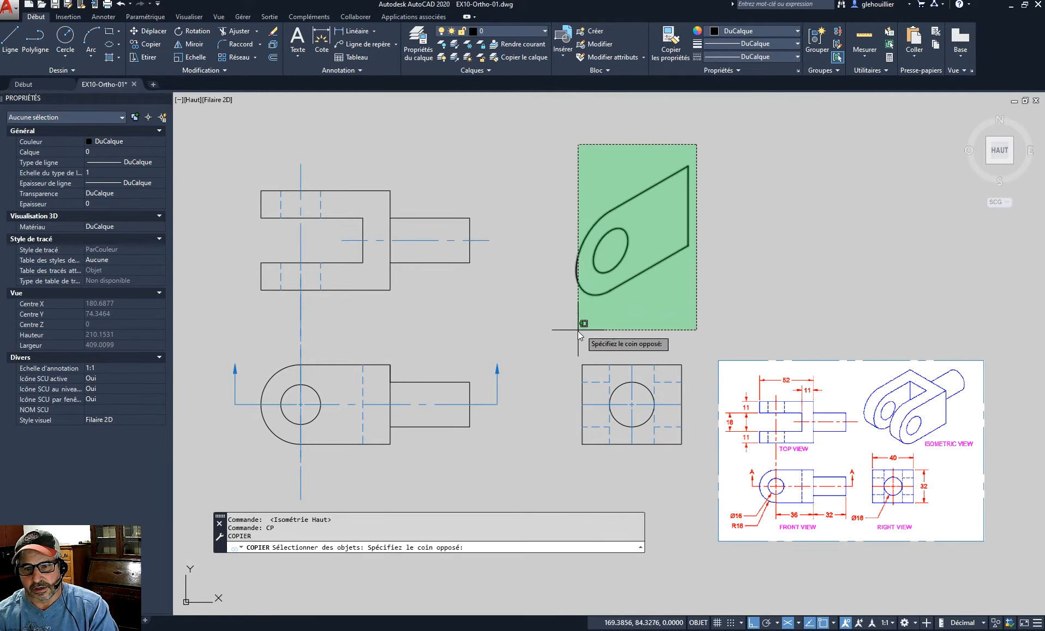
left_click(563, 319)
key("Return")
left_click(871, 227)
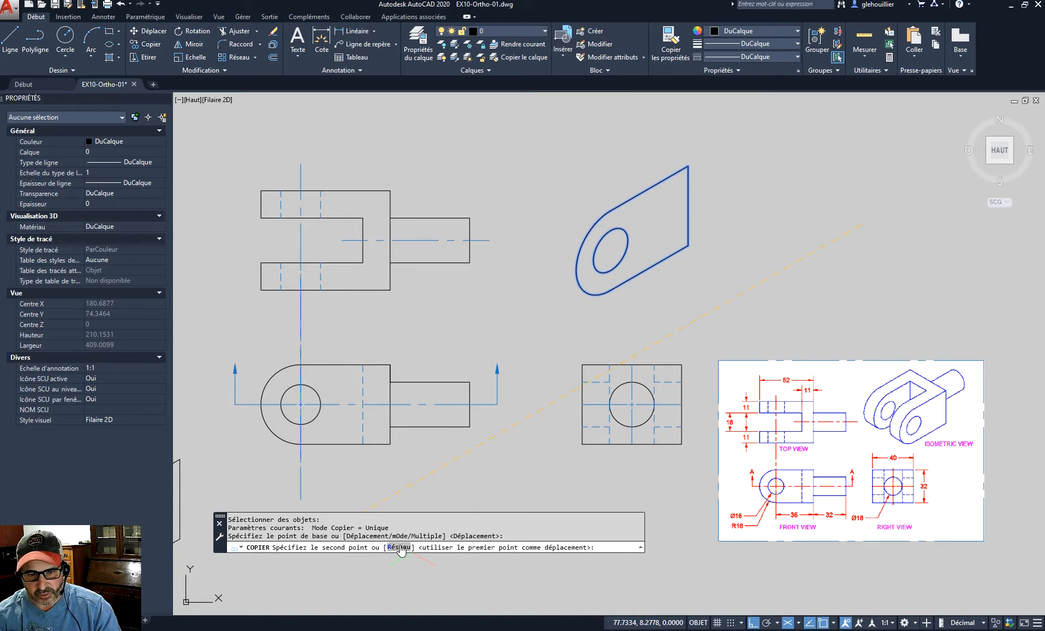
key("Escape")
key("Escape")
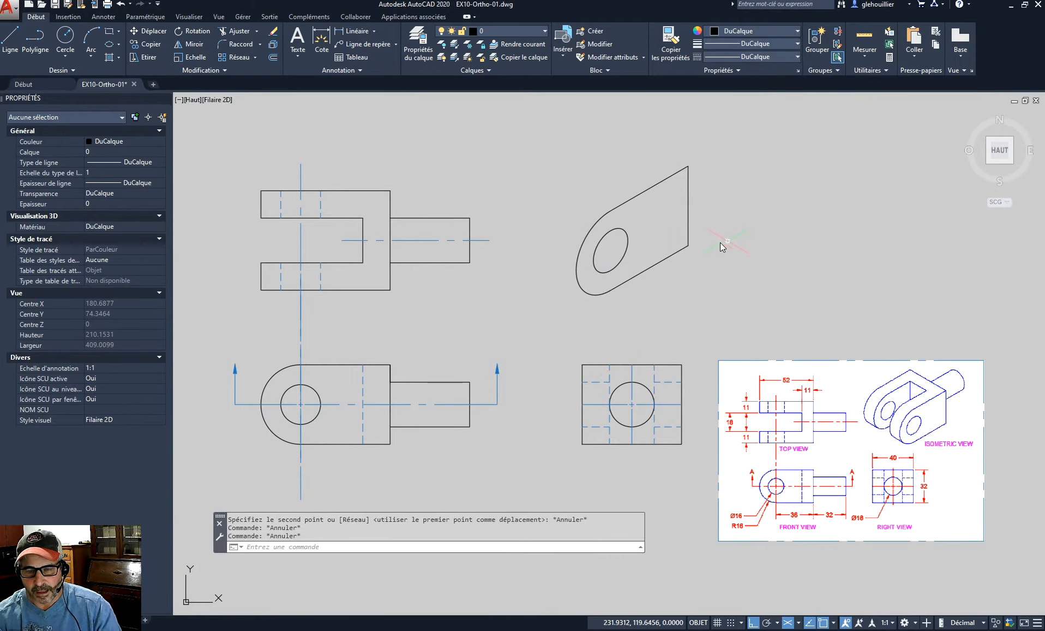
- Copy the whole lug profile with its hole using the Copy command's Multiple option, placing the first copy 11 units away at 150°
key("Return")
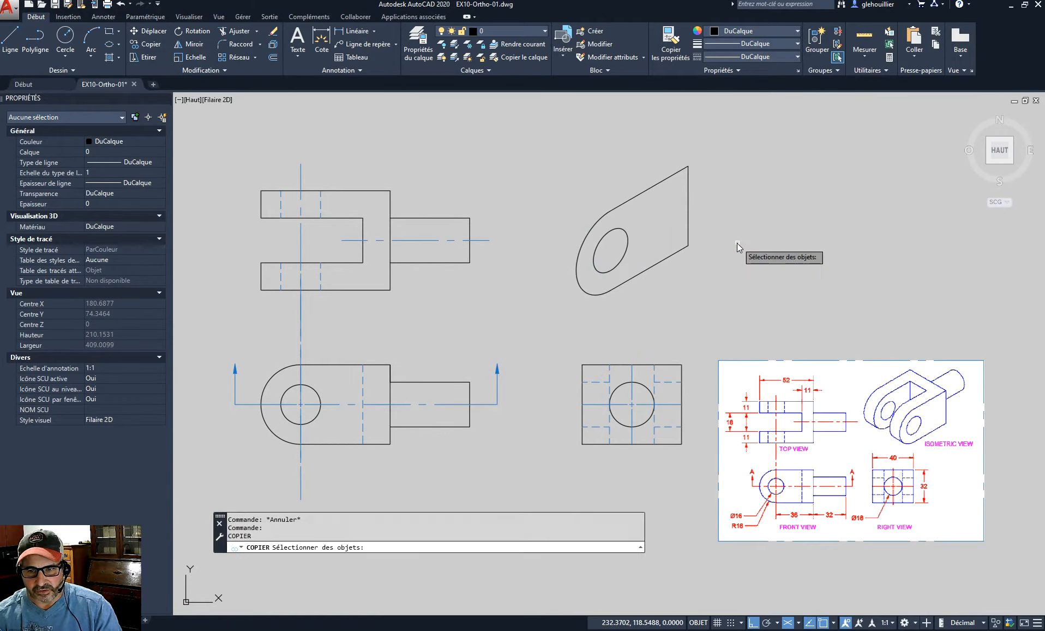
left_click(711, 151)
left_click(556, 361)
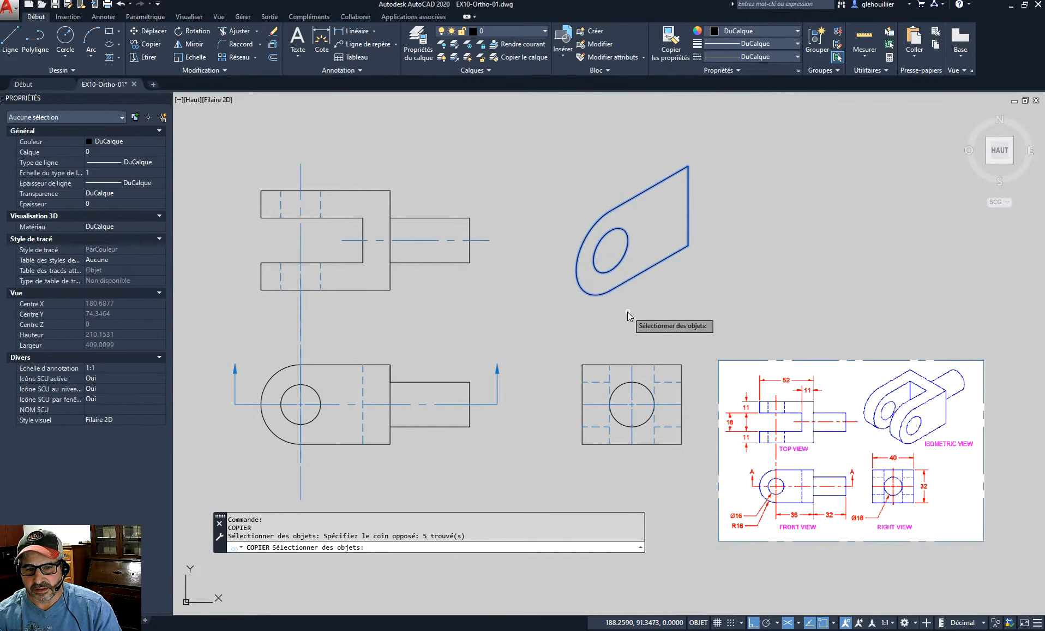
key("Return")
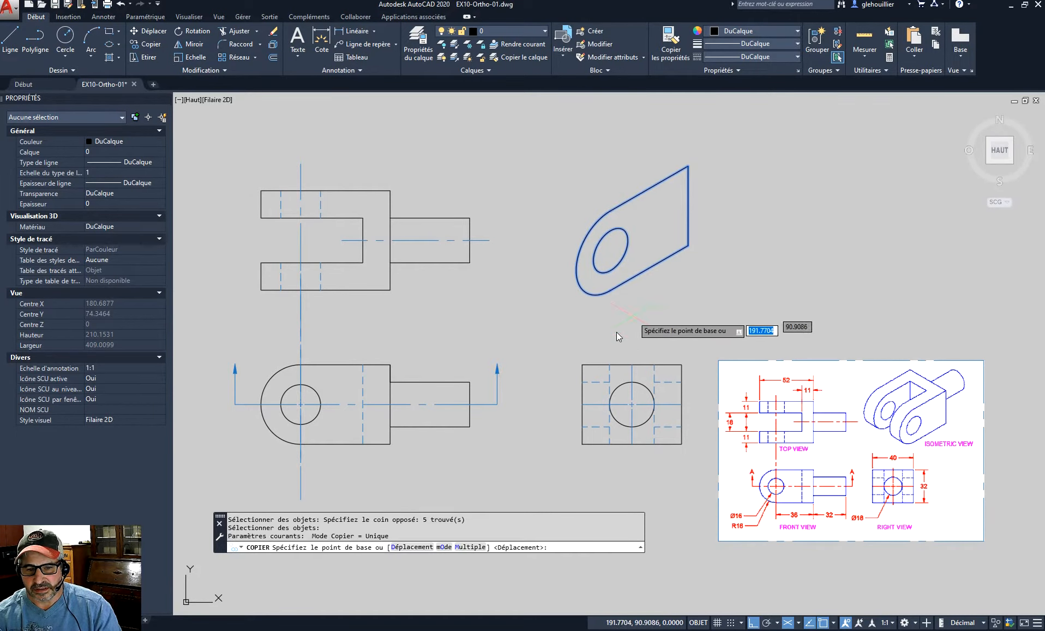
left_click(464, 547)
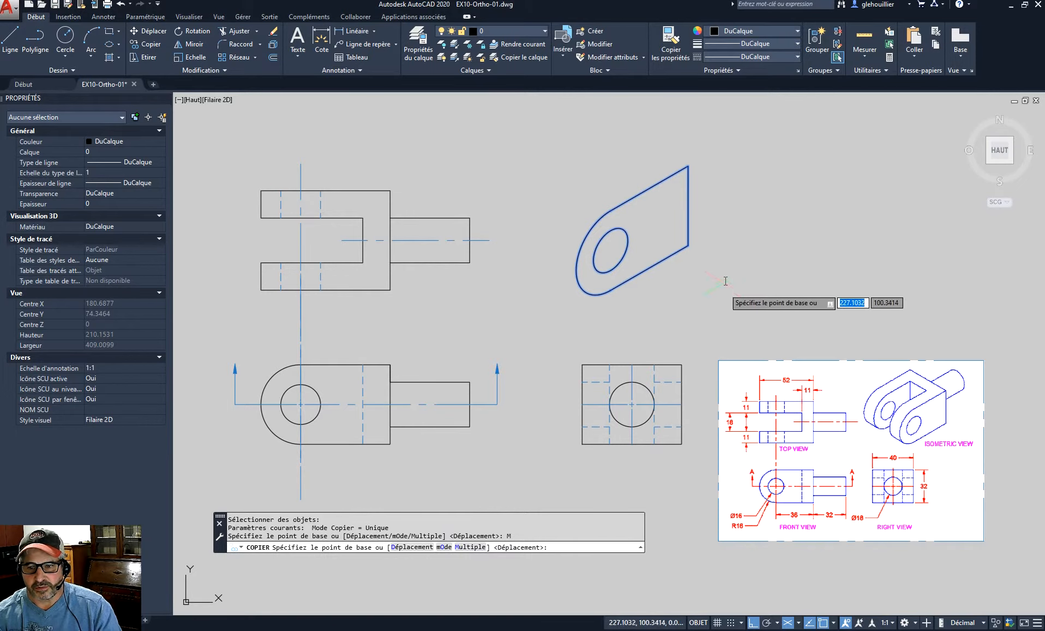
left_click(853, 232)
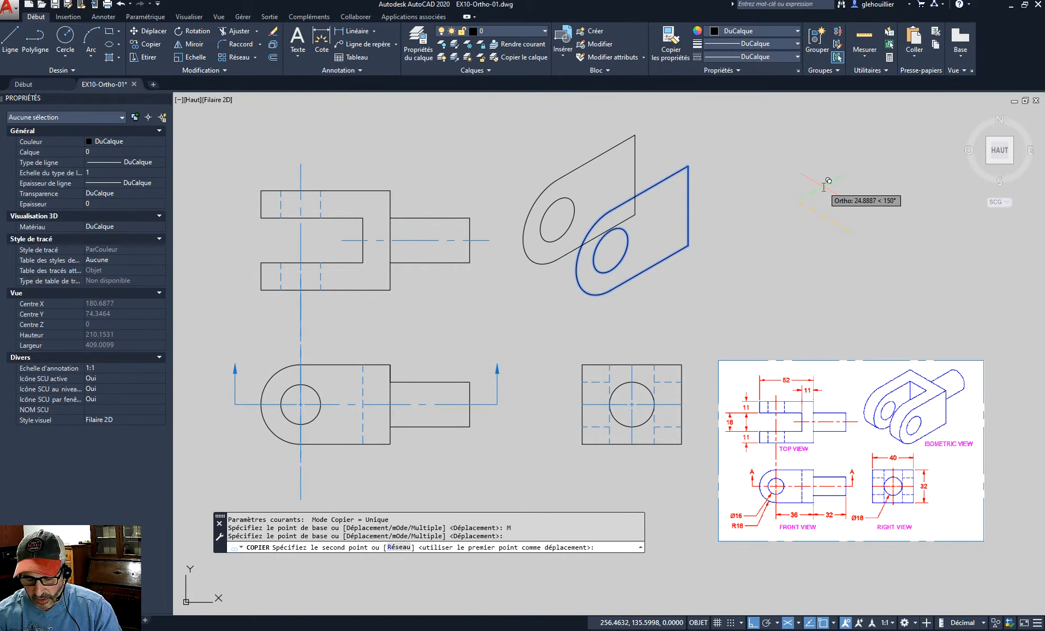
type("11")
key("Return")
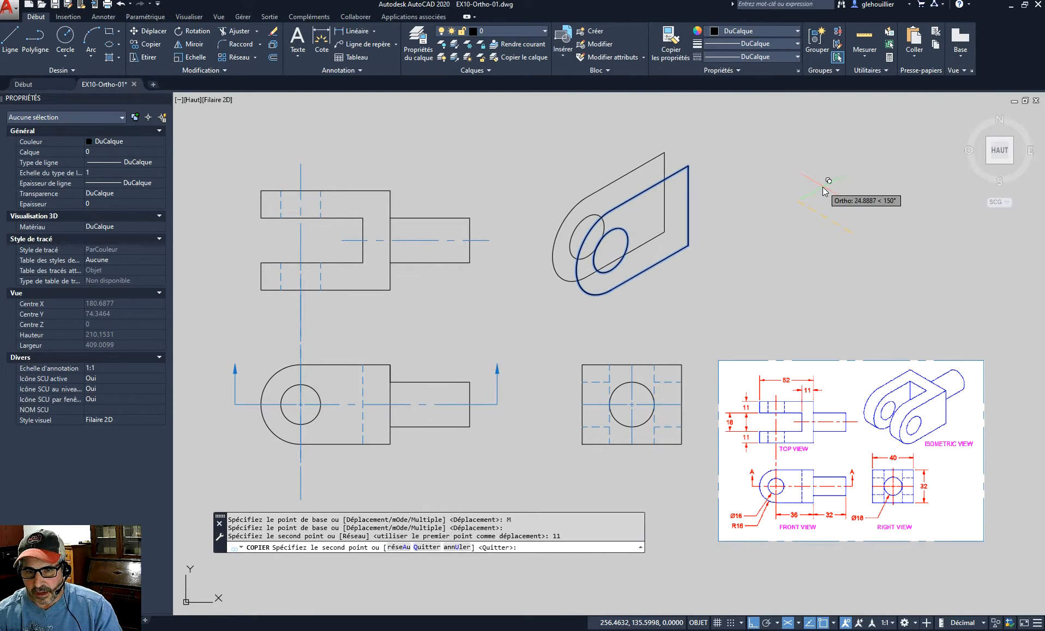
- Place two more copies of the lug profile at 29 and 40 units in the same direction and finish the copy
type("29")
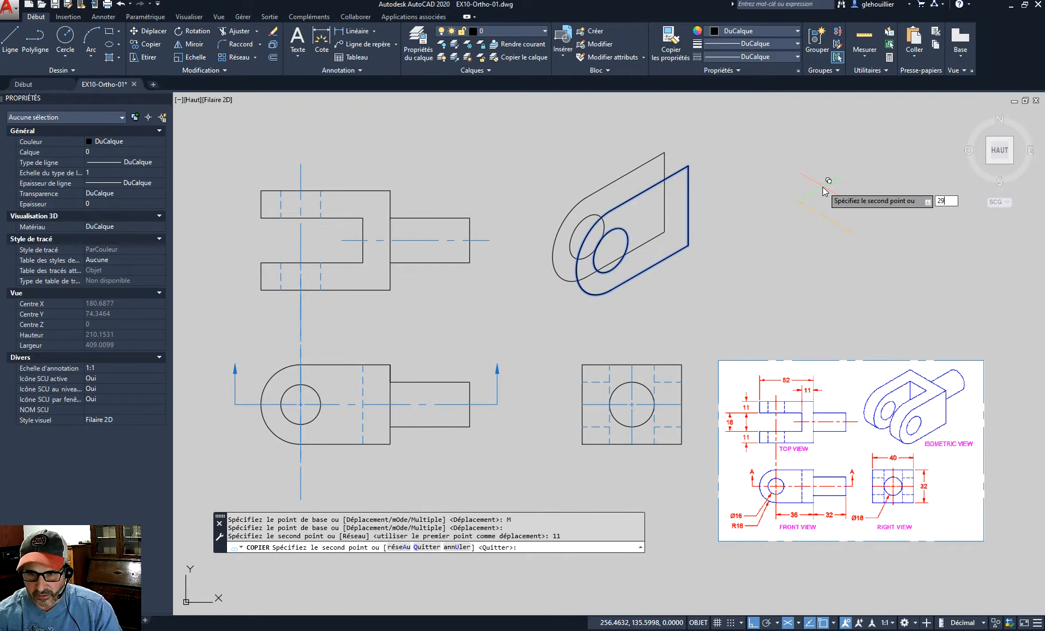
key("Return")
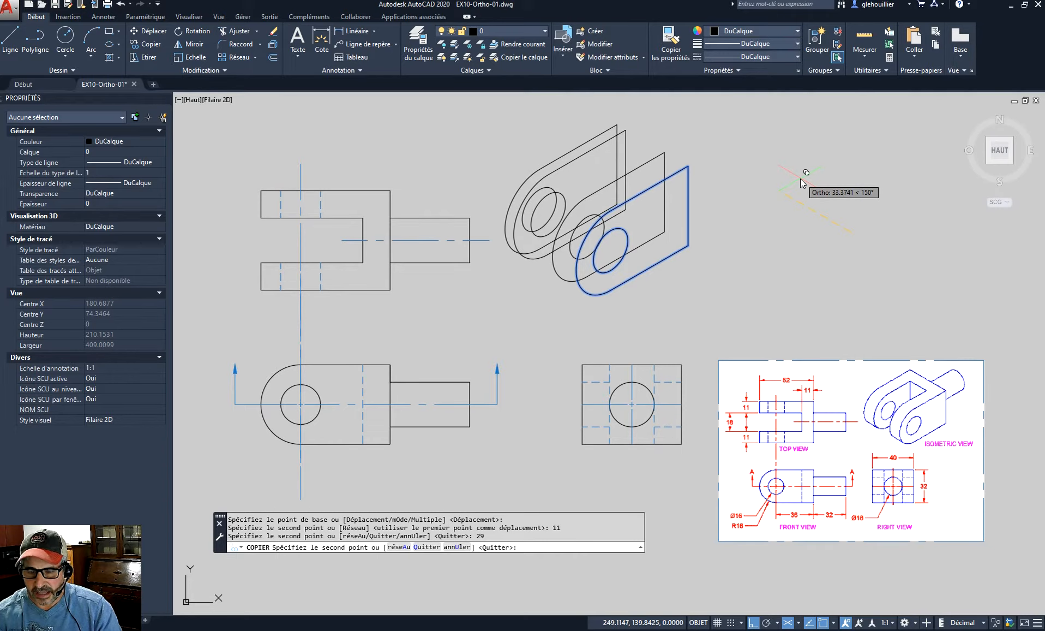
type("40")
key("Return")
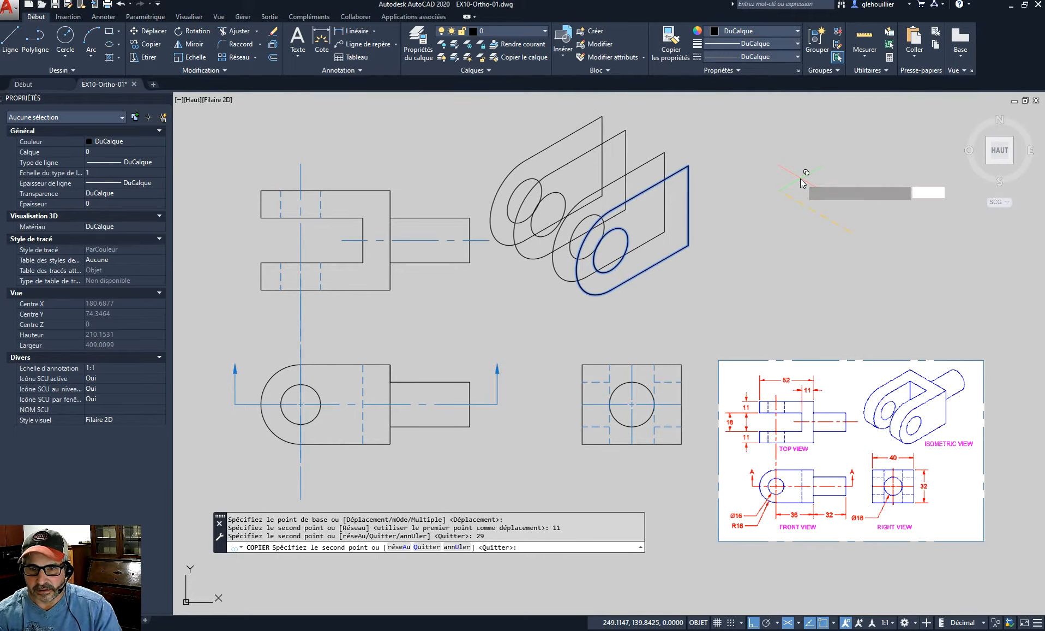
key("Escape")
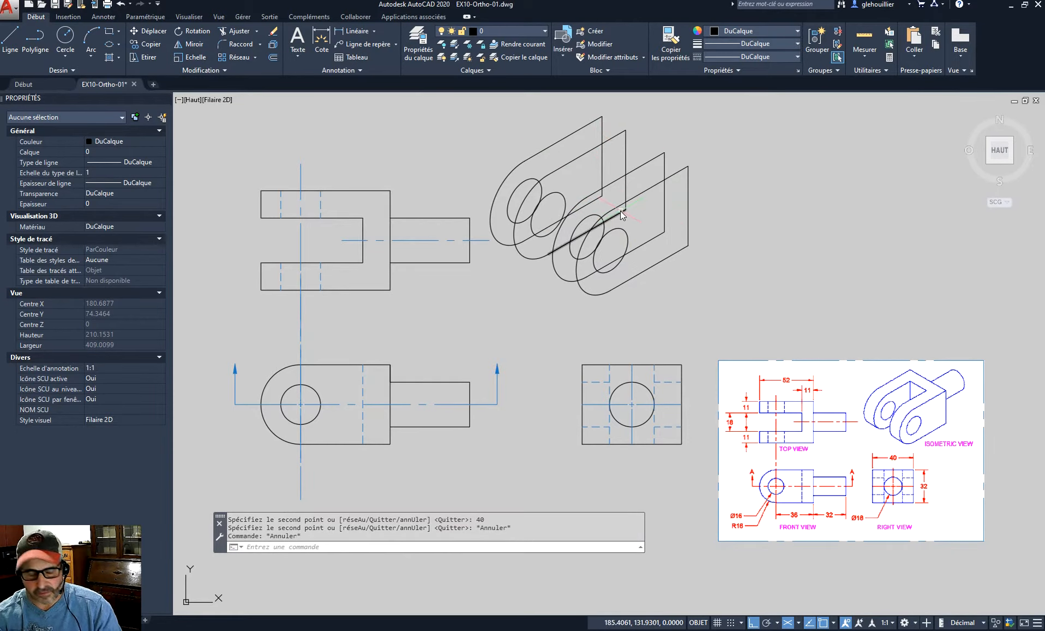
key("Escape")
key("Escape")
type("l")
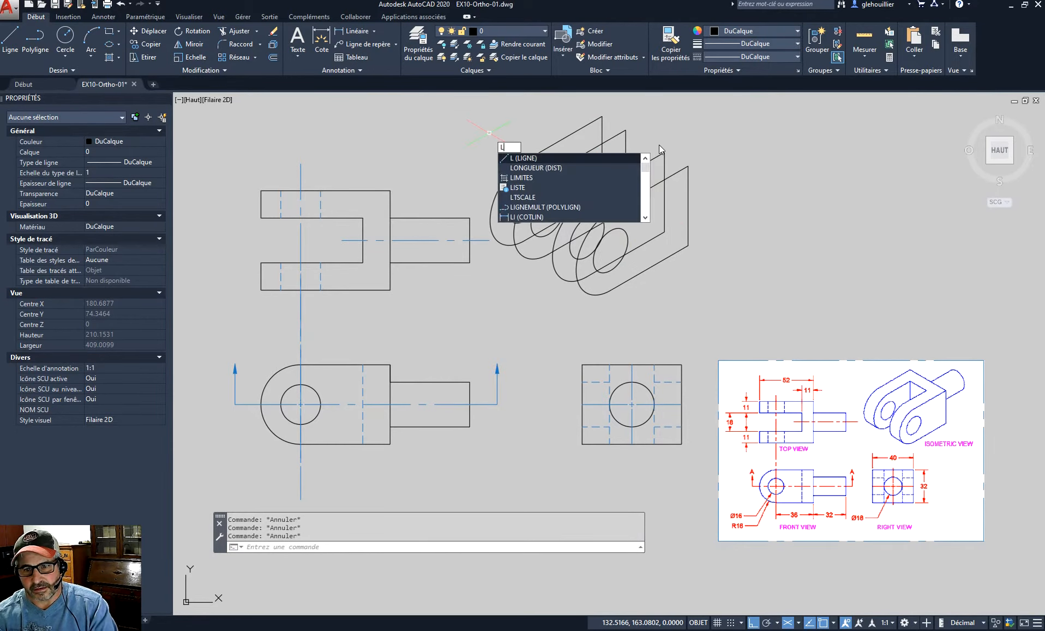
key("Return")
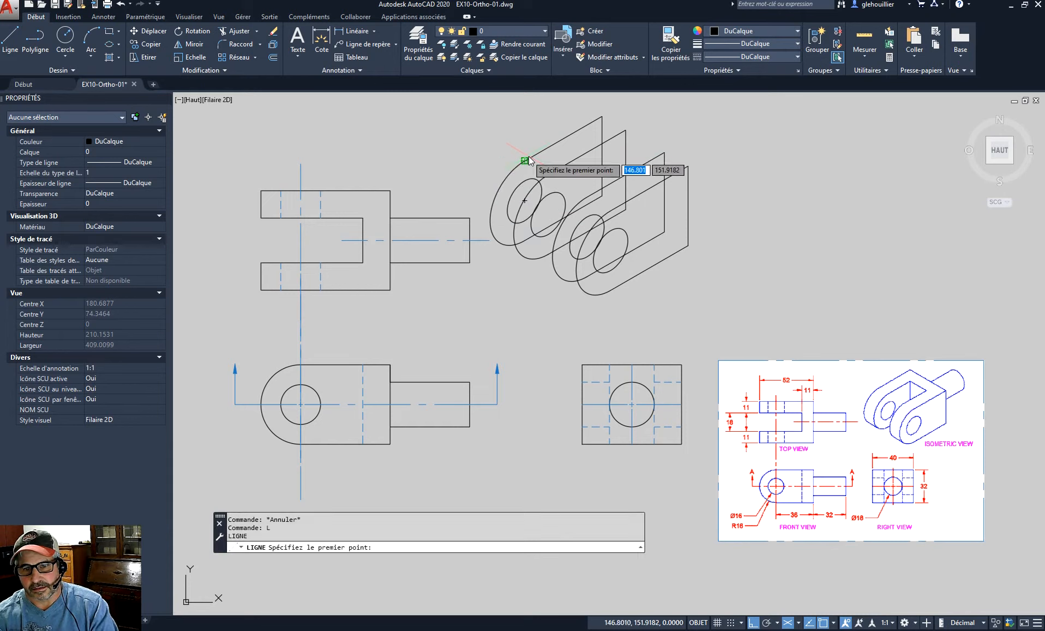
left_click(689, 165)
left_click(602, 116)
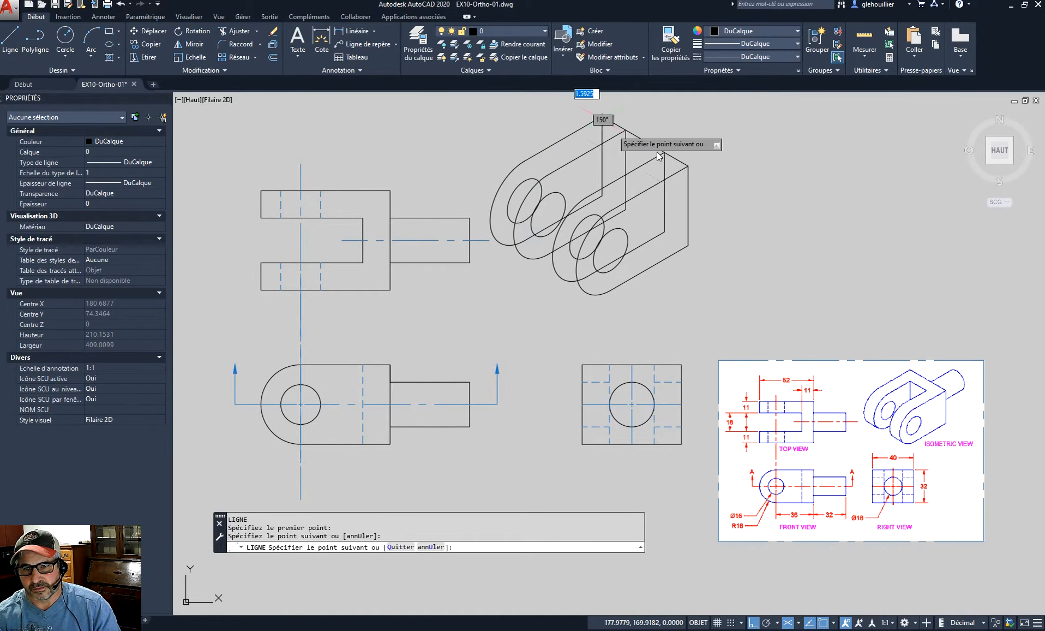
key("Escape")
key("Escape")
key("Escape")
key("ctrl+z")
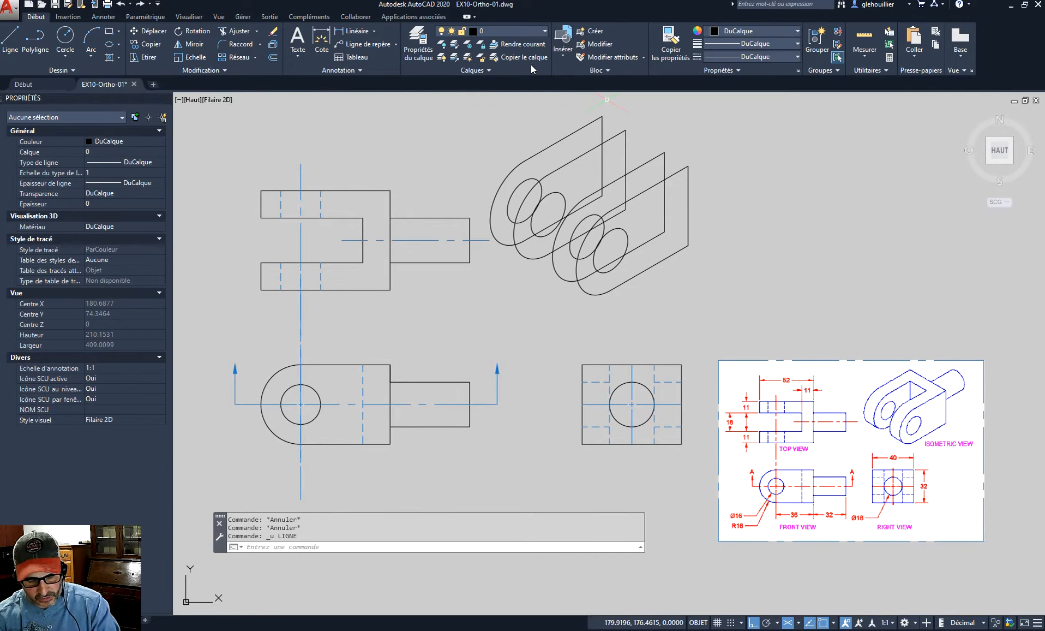
- Draw a line joining the upper rear corners of the two inner lug profiles
type("l")
key("Return")
left_click(665, 153)
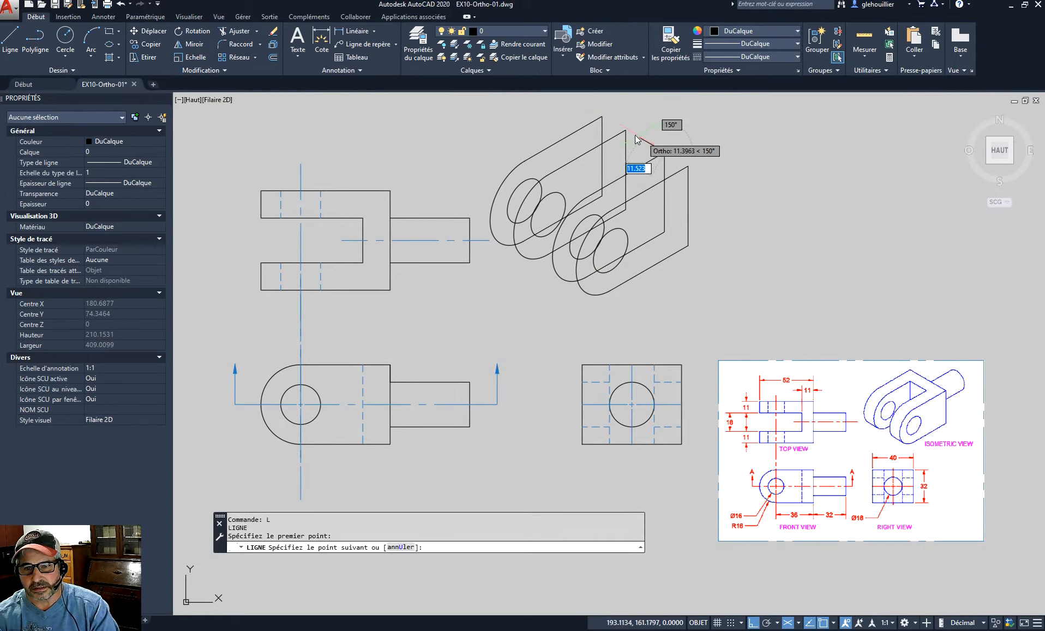
left_click(626, 132)
key("Escape")
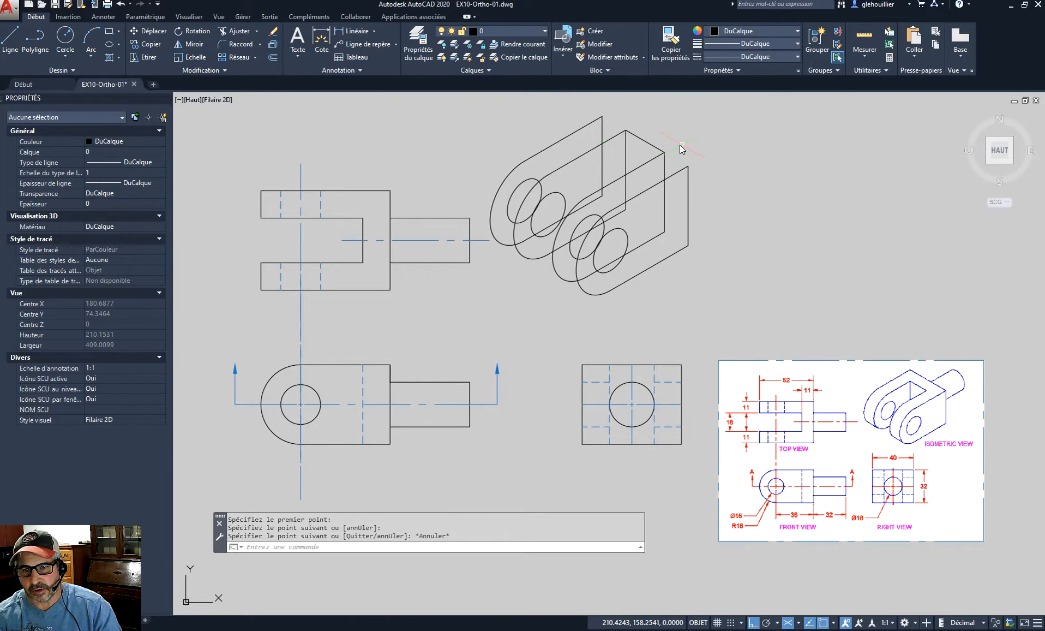
key("Escape")
key("Escape")
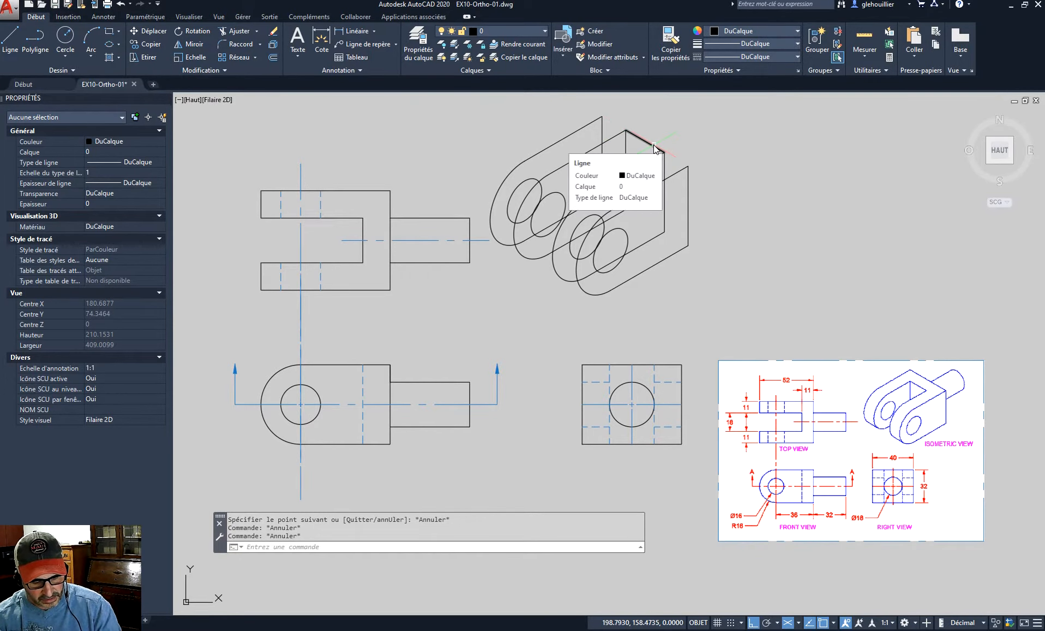
- Move the line joining the inner profiles 11 units at 210° along the slanted edges to mark the slot bottom
type("dp")
key("Return")
left_click(656, 148)
key("Return")
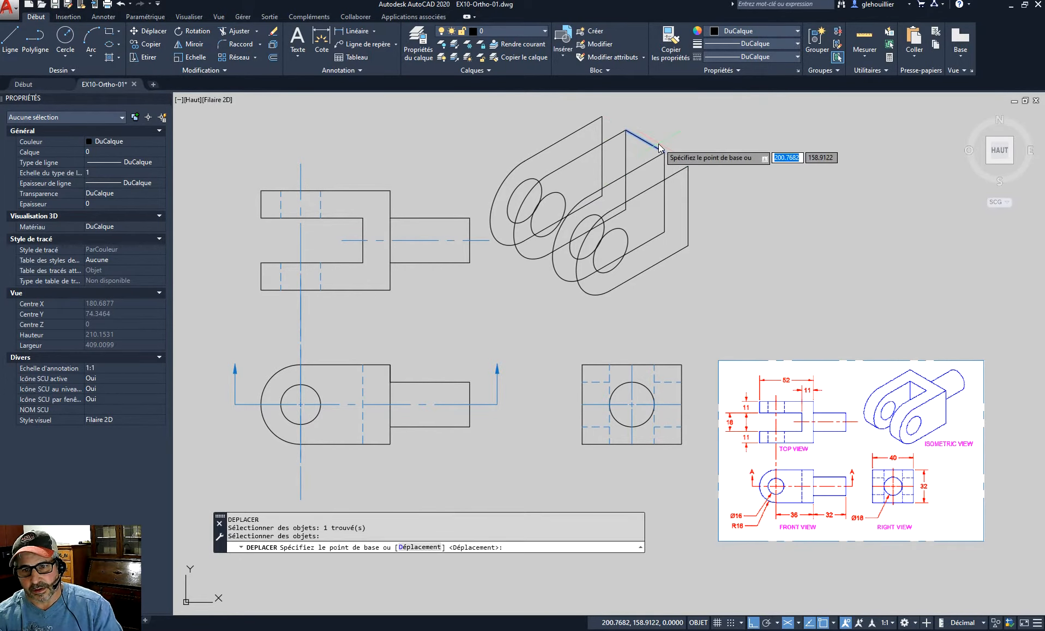
left_click(790, 182)
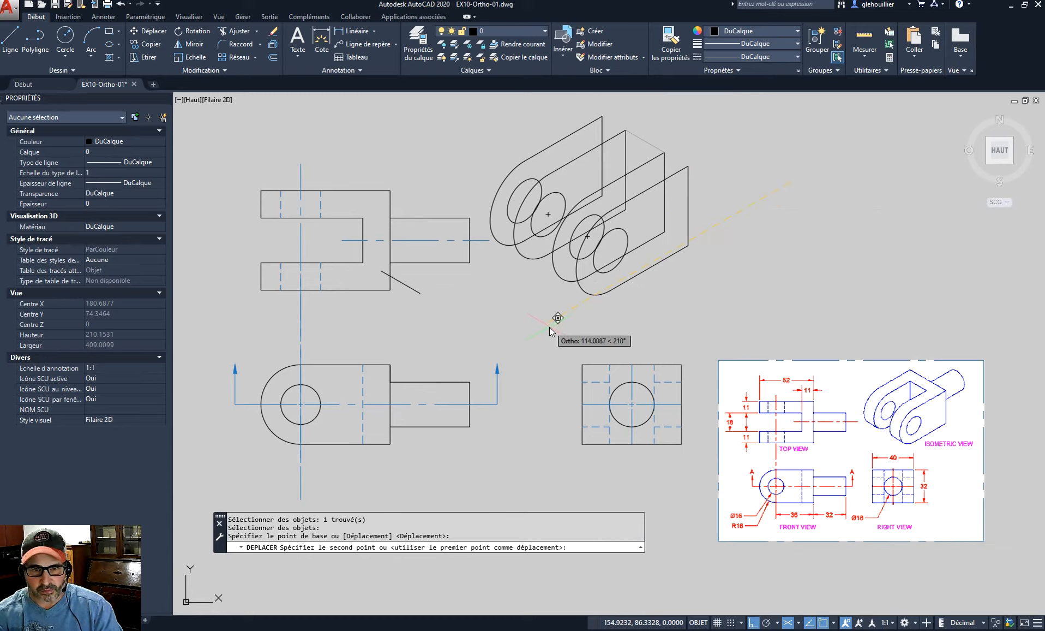
type("11")
key("Return")
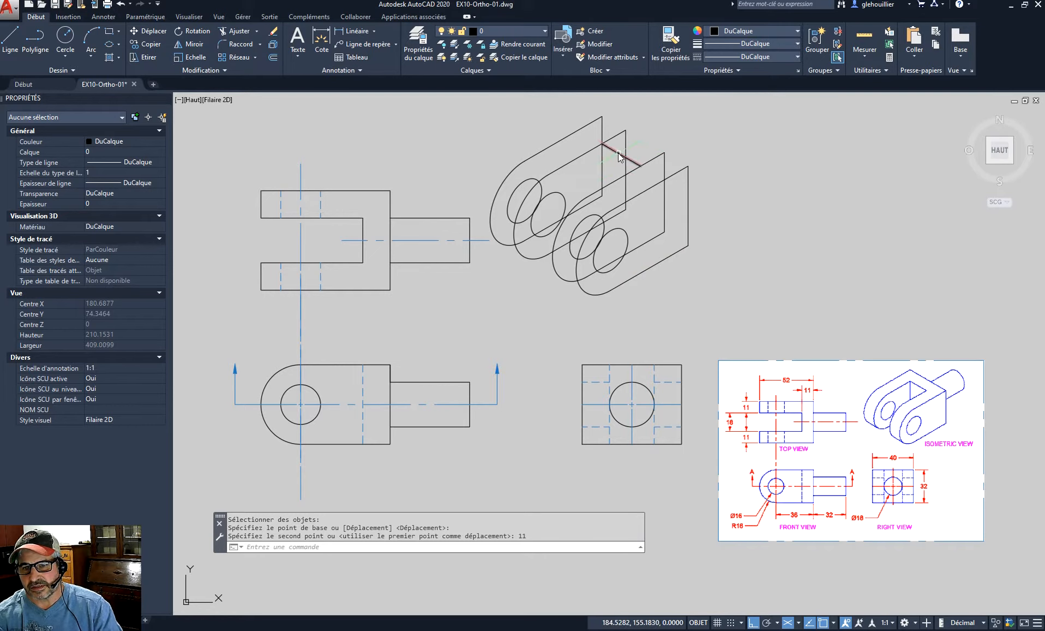
key("Escape")
- Draw a line joining the upper rear corners of the front and back outer lug profiles
type("L")
key("Return")
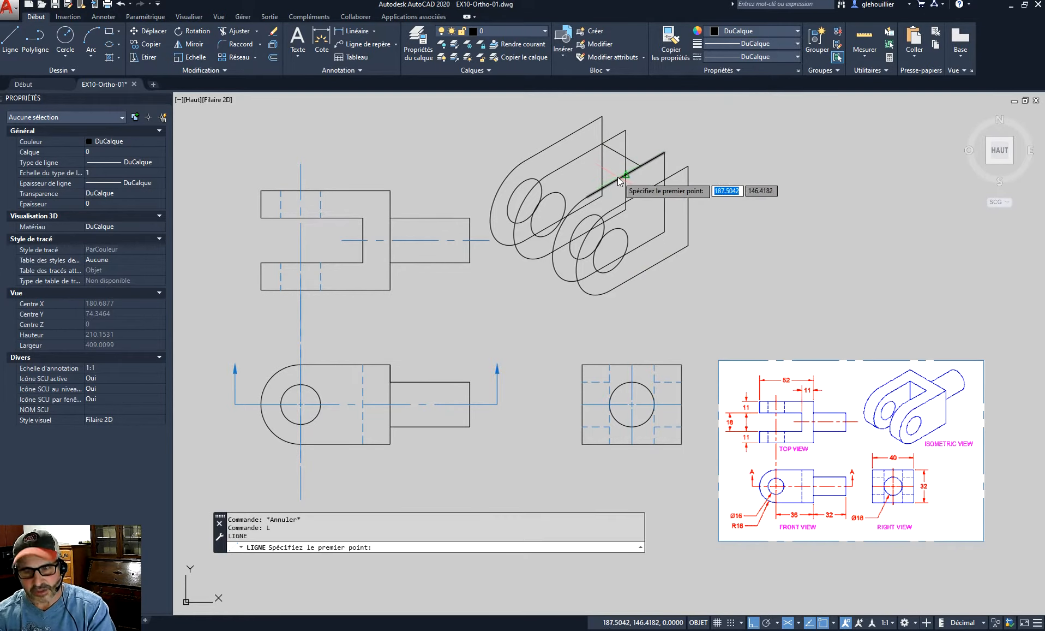
left_click(602, 116)
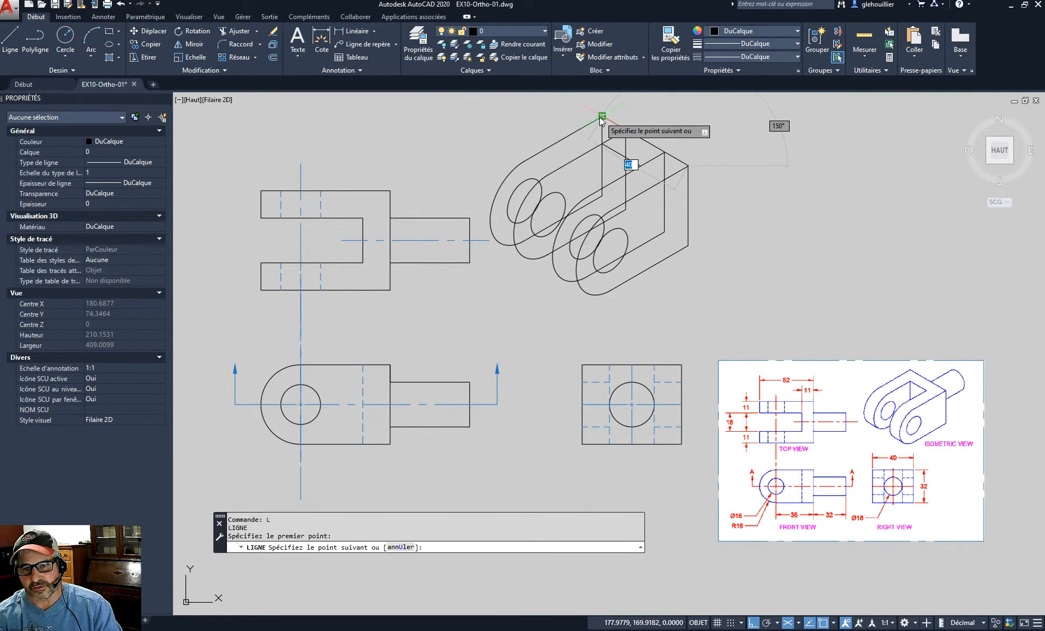
key("Escape")
key("Escape")
key("Escape")
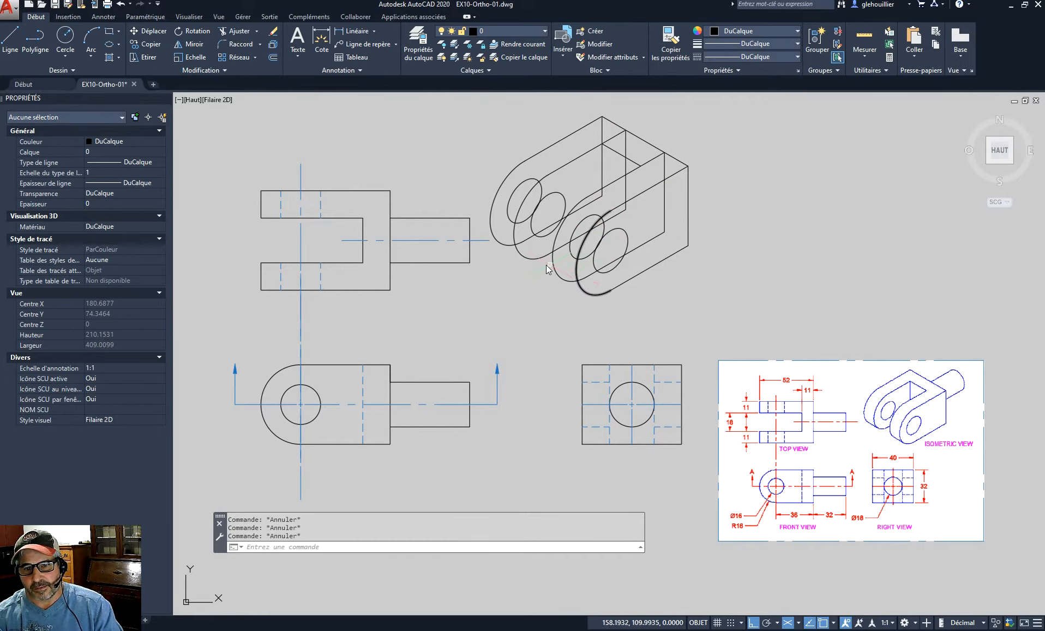
scroll(556, 316, "down", 3)
scroll(561, 325, "up", 5)
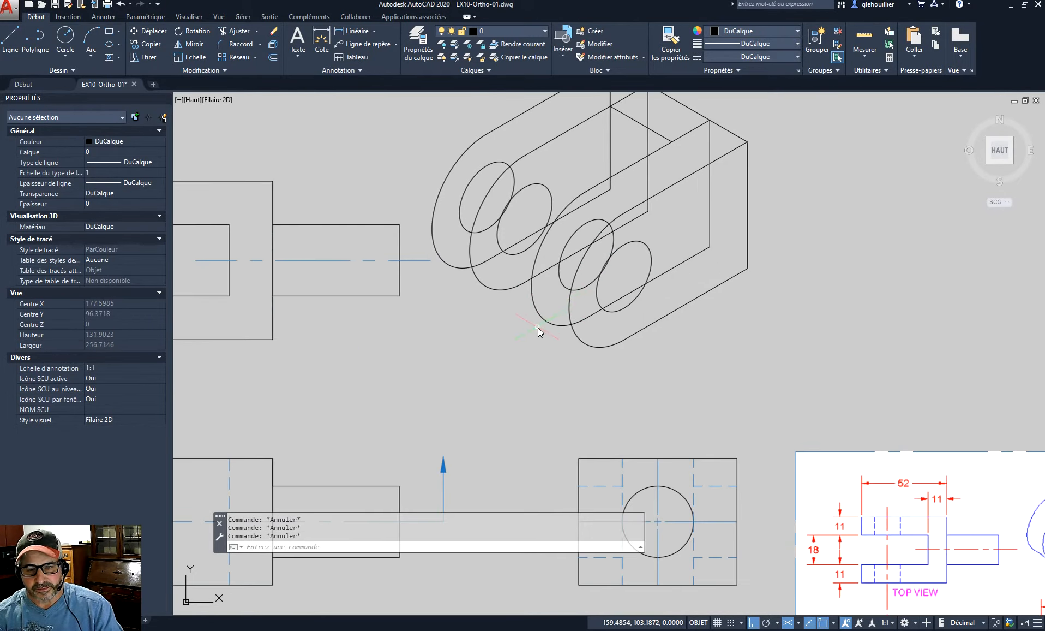
middle_click_drag(538, 328, 589, 317)
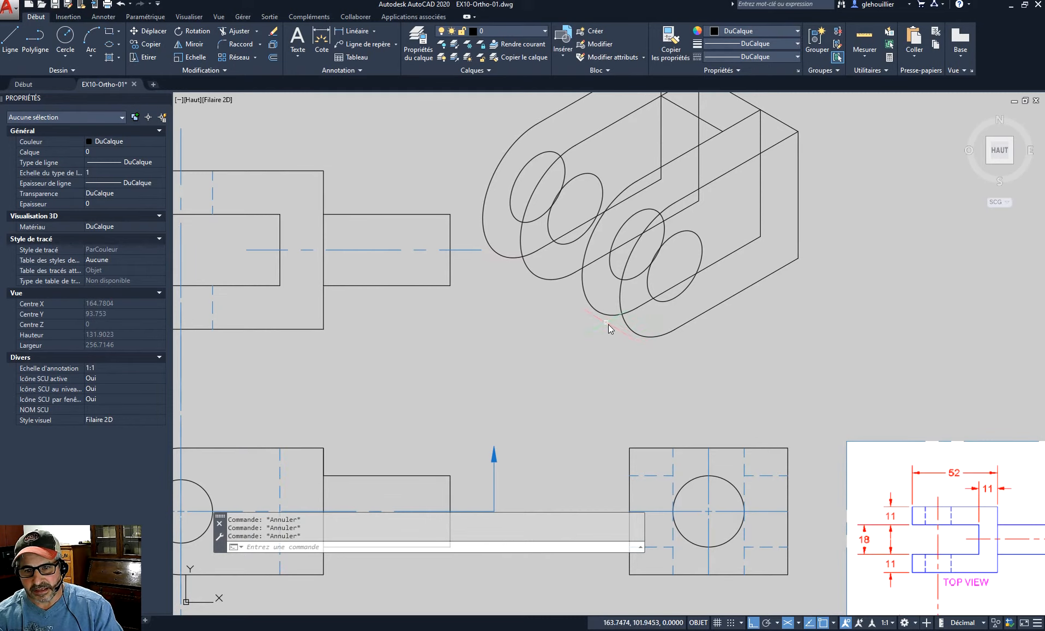
- Draw a line joining the lower rounded ends of the two front lug profiles
scroll(694, 372, "up", 1)
scroll(665, 348, "down", 4)
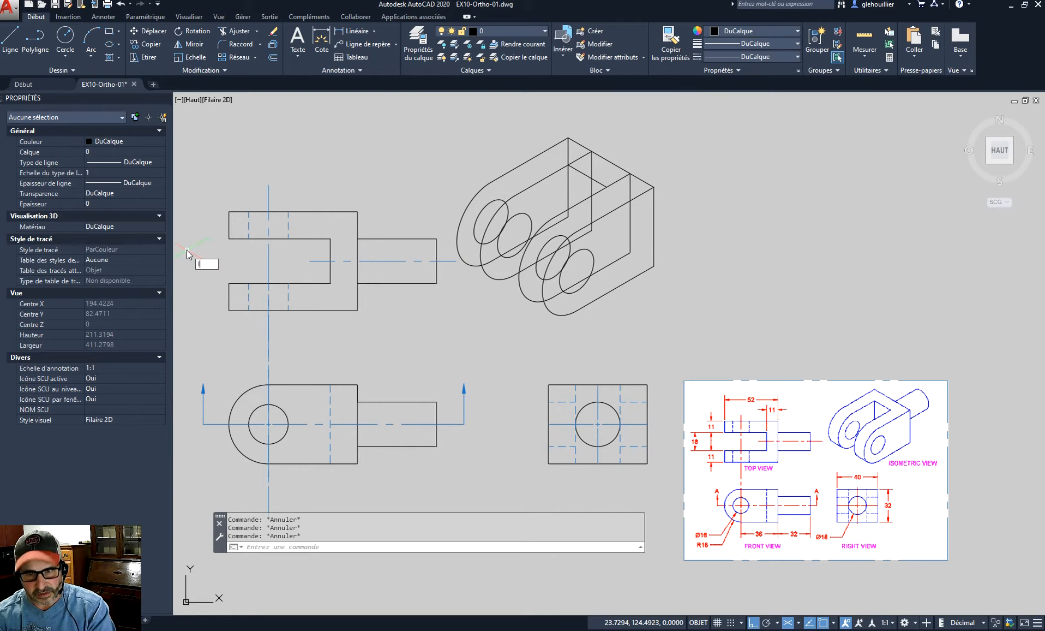
key("Return")
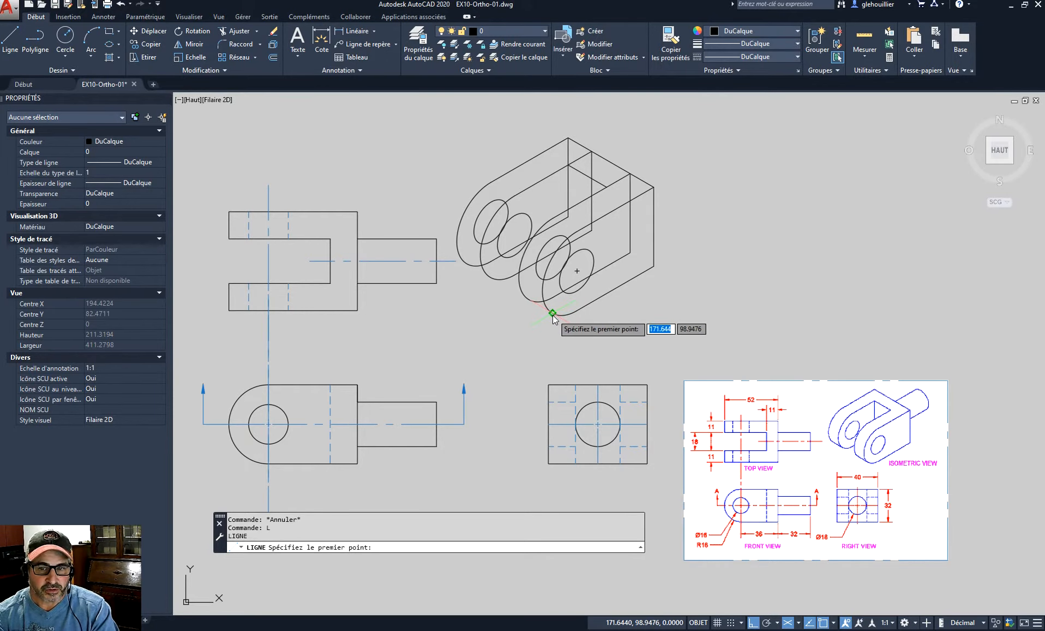
left_click(553, 314)
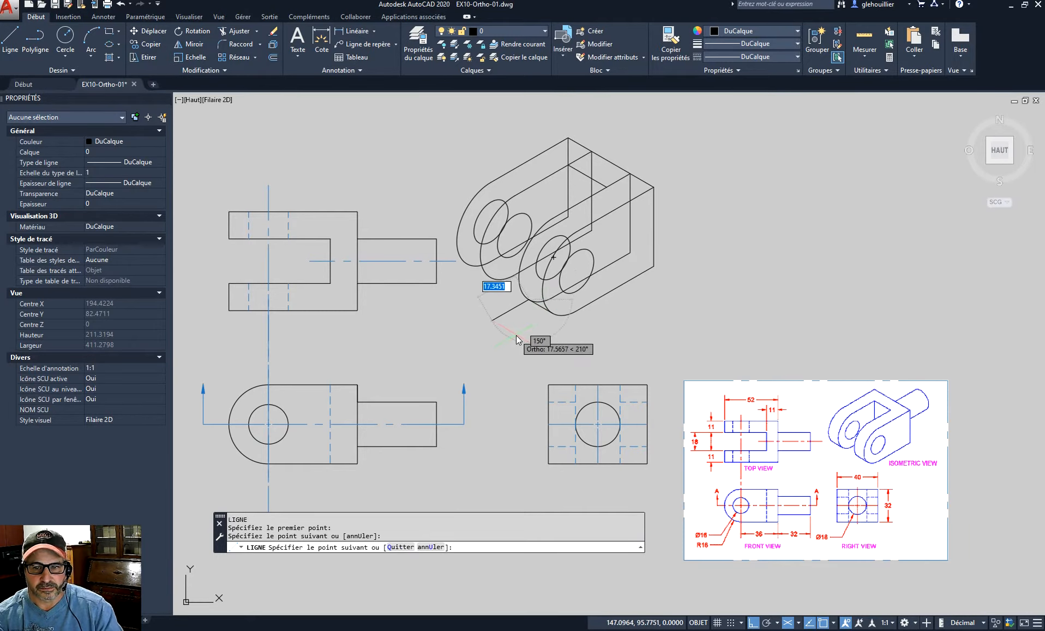
key("Escape")
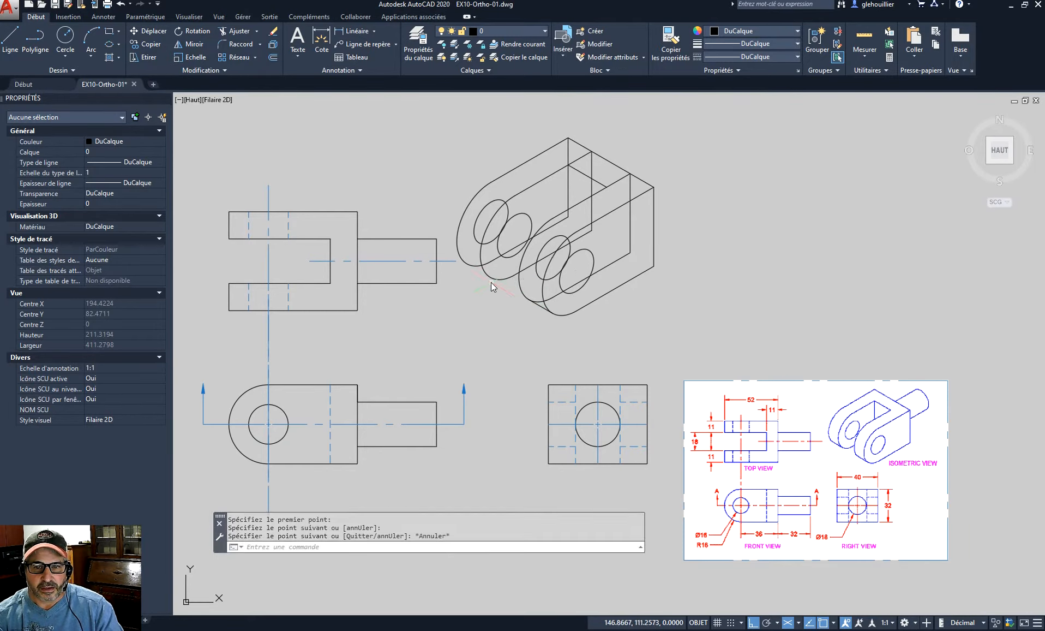
- Draw an 11-unit line at 150° joining the lower rounded ends of the two rear lug profiles
key("space")
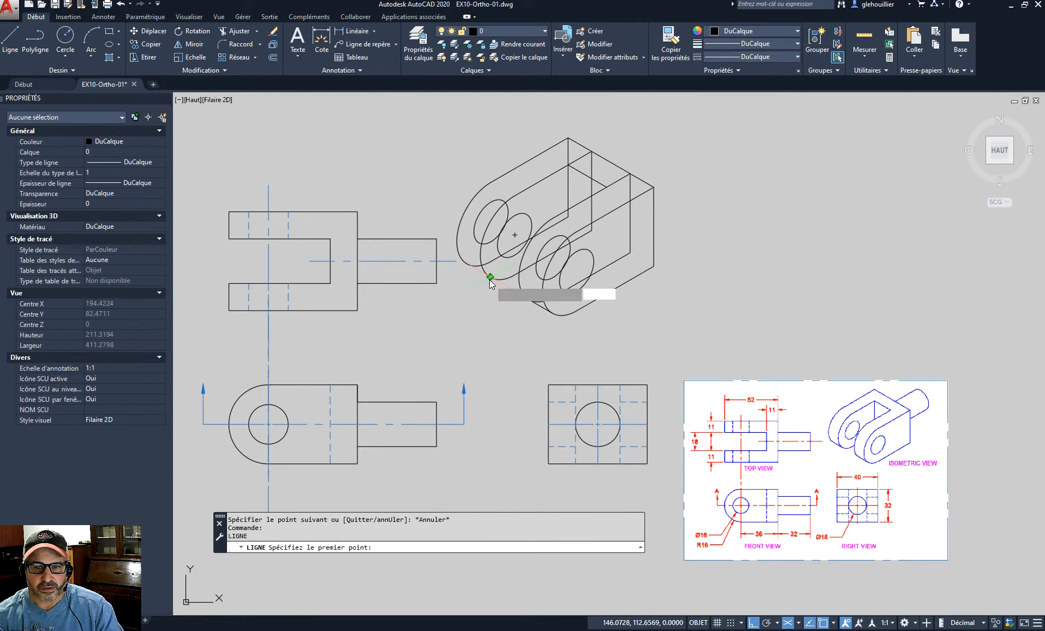
left_click(480, 275)
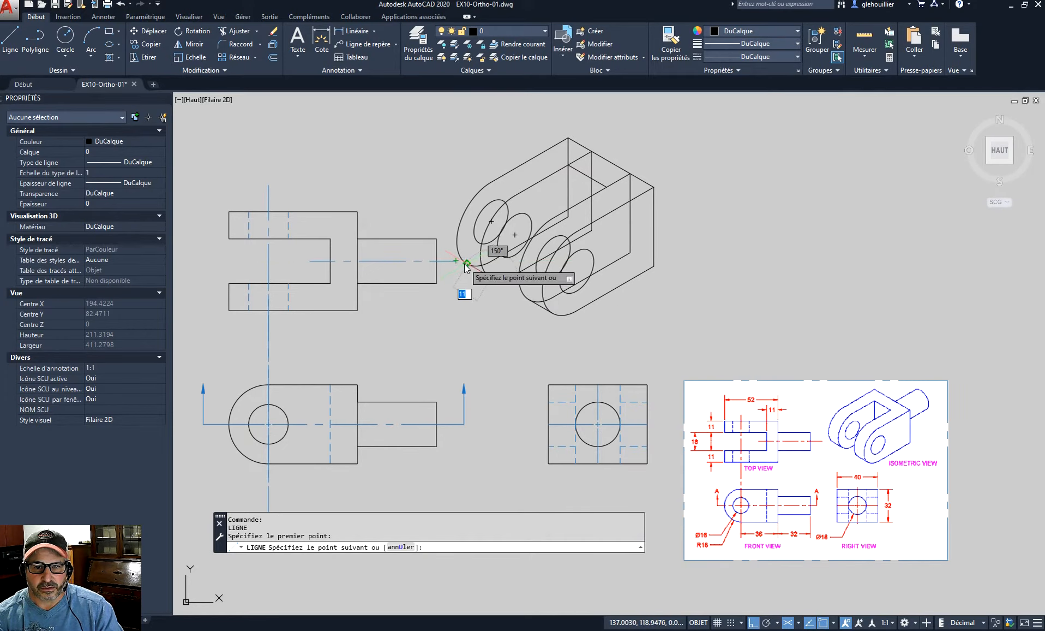
type("11")
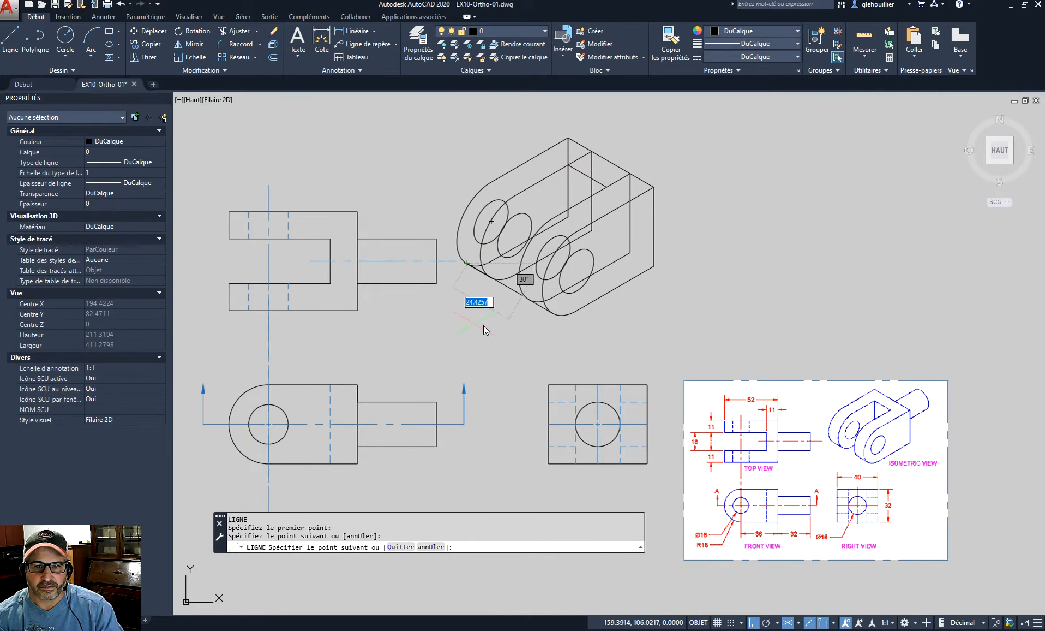
key("Escape")
key("Escape")
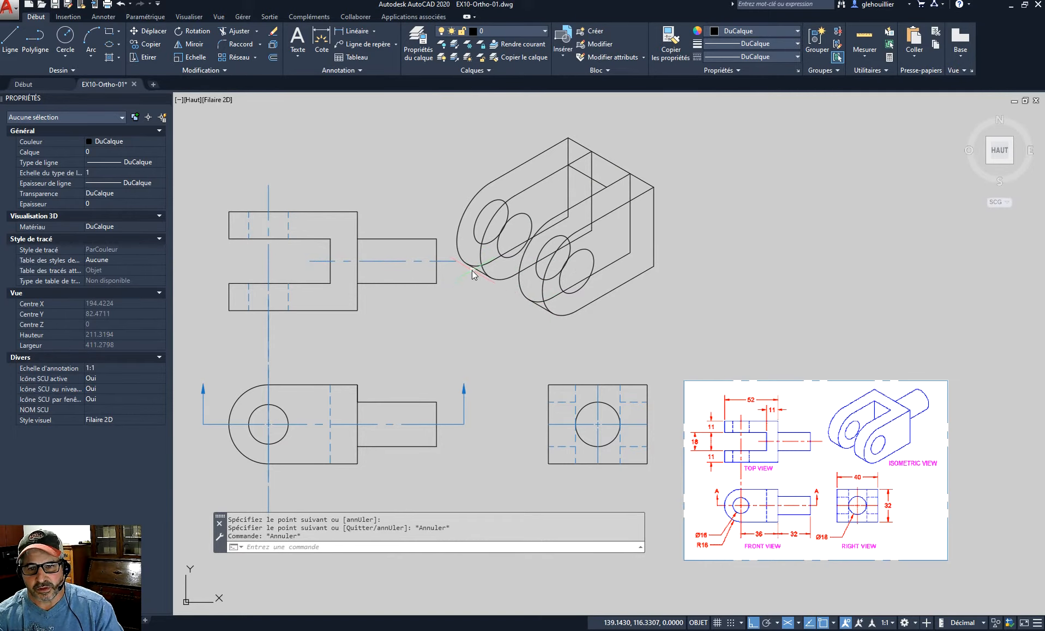
- Delete the hidden vertical end edges of the three profiles behind the front face
scroll(546, 221, "down", 3)
scroll(547, 222, "up", 3)
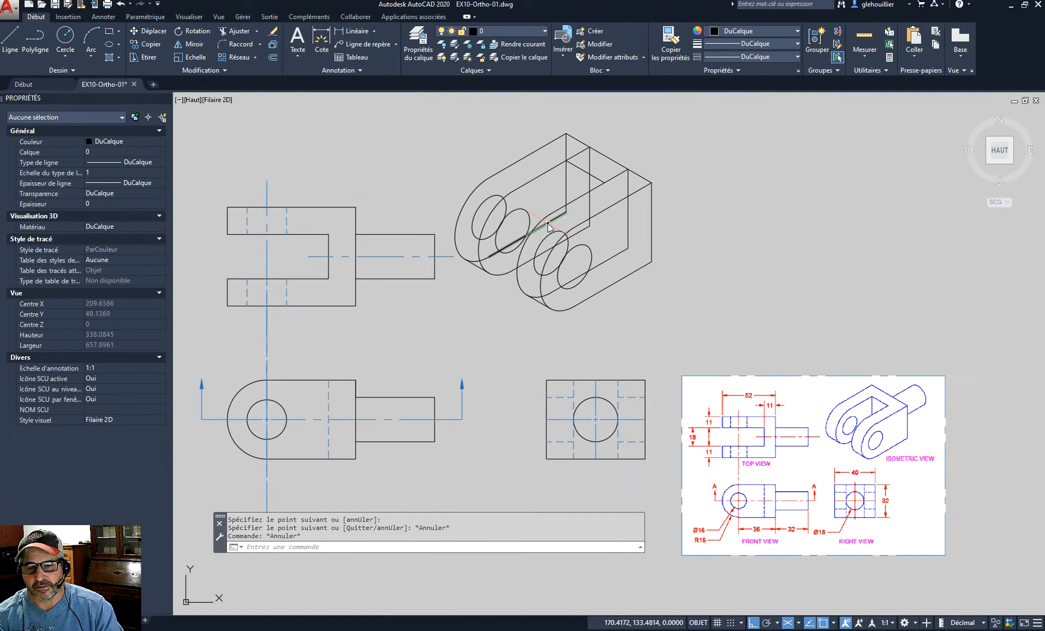
middle_click_drag(587, 255, 612, 300)
scroll(566, 279, "up", 3)
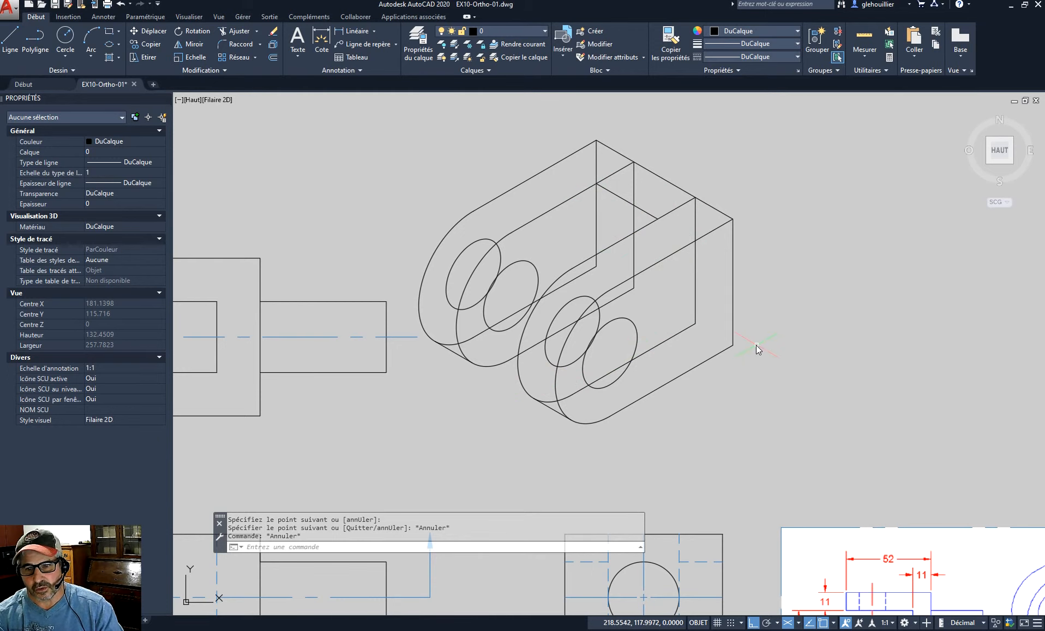
scroll(762, 362, "down", 2)
middle_click_drag(762, 362, 651, 285)
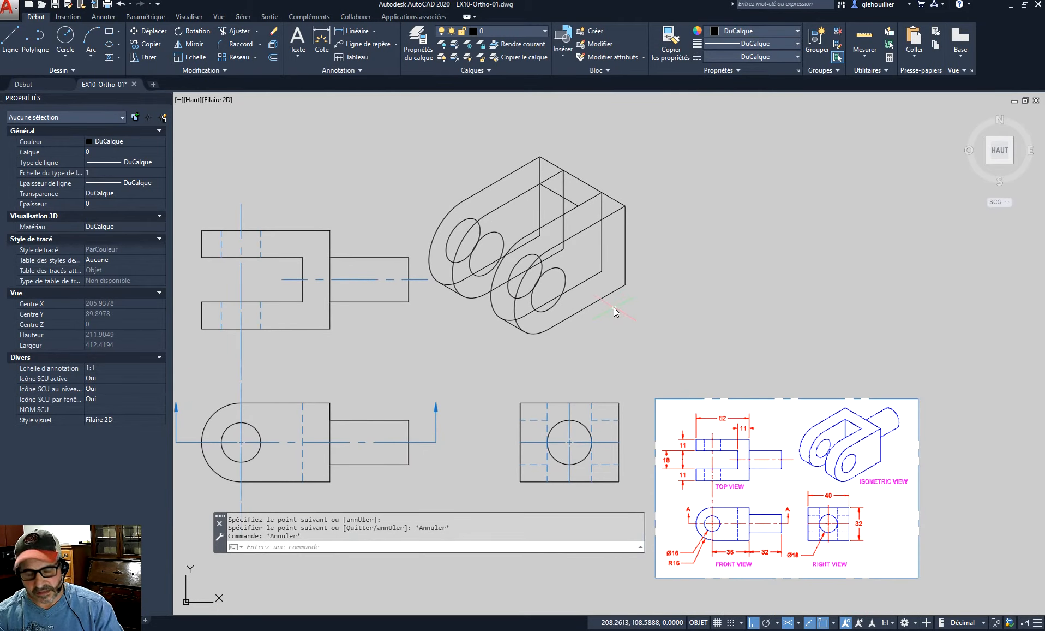
left_click(600, 246)
key("Delete")
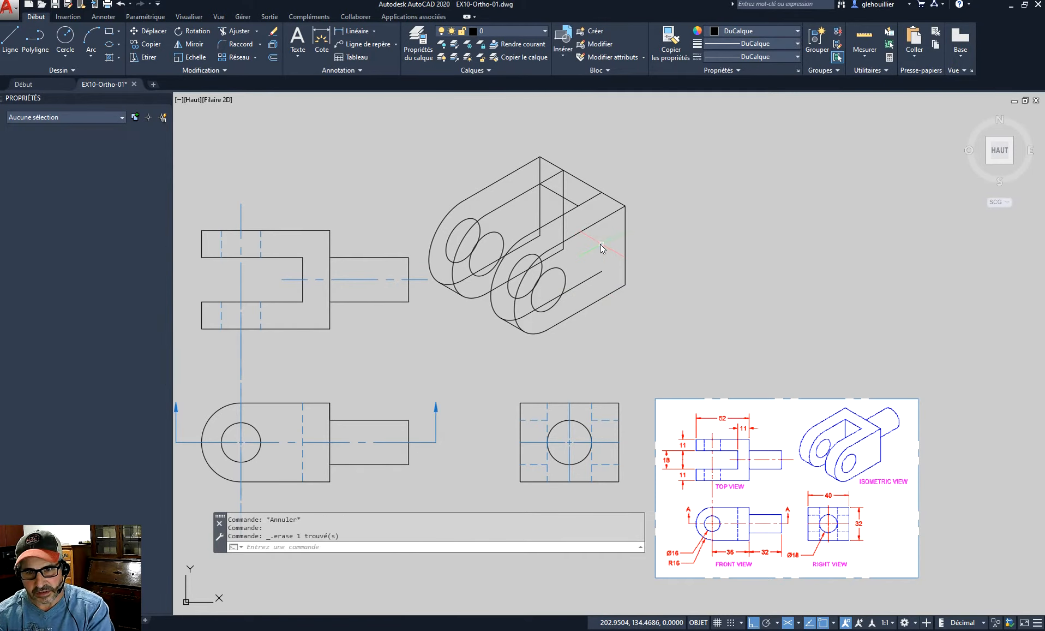
left_click(562, 189)
key("Delete")
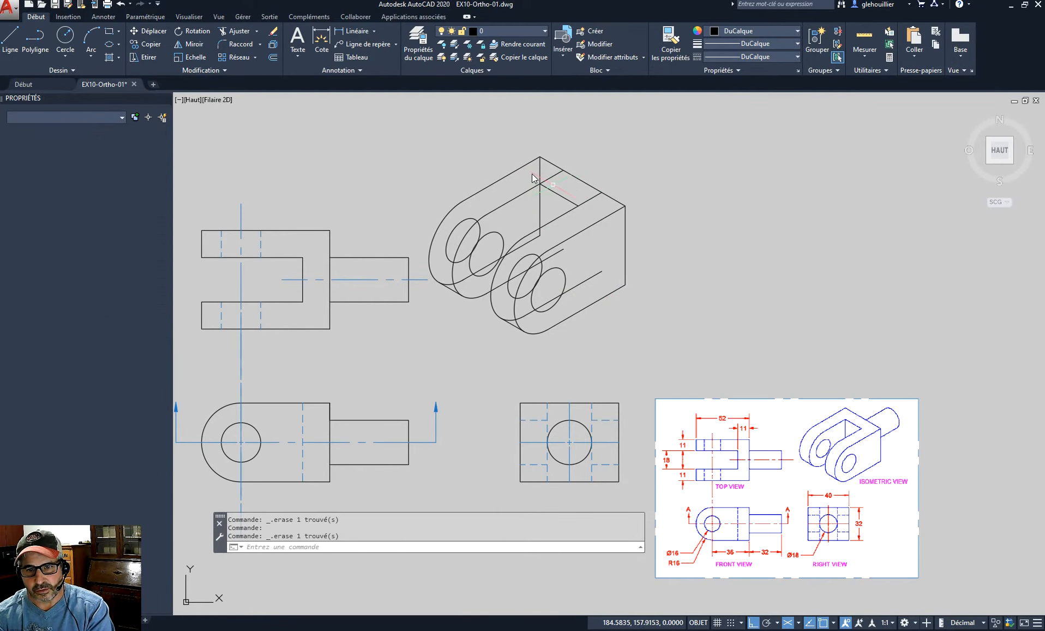
left_click(540, 174)
key("Delete")
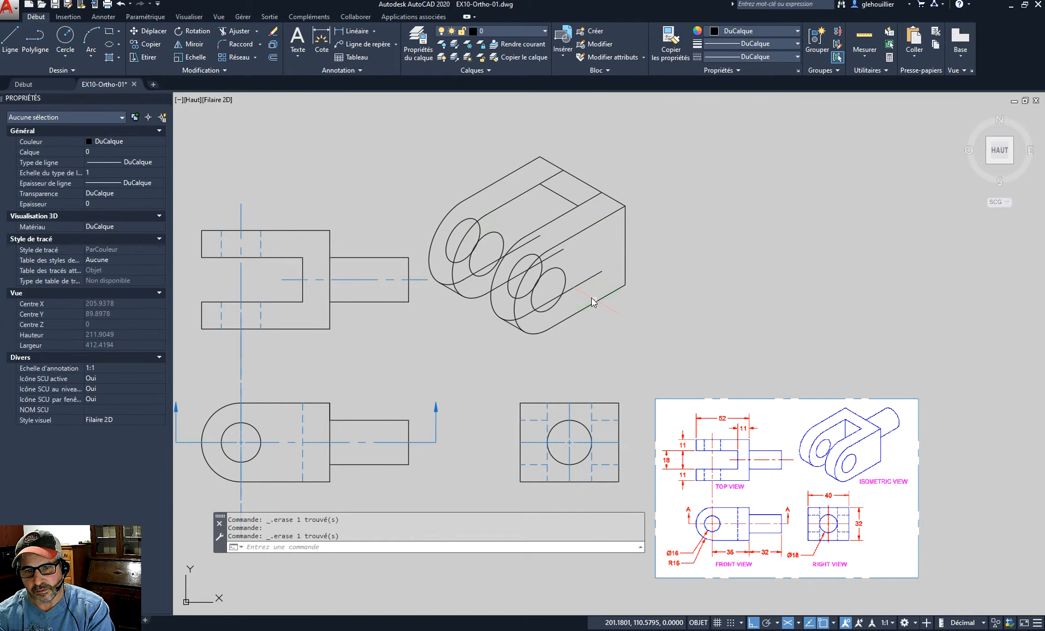
- Delete the hidden lower slanted edges of the rearmost profile and of the front lug's inner profile
left_click(582, 281)
key("Delete")
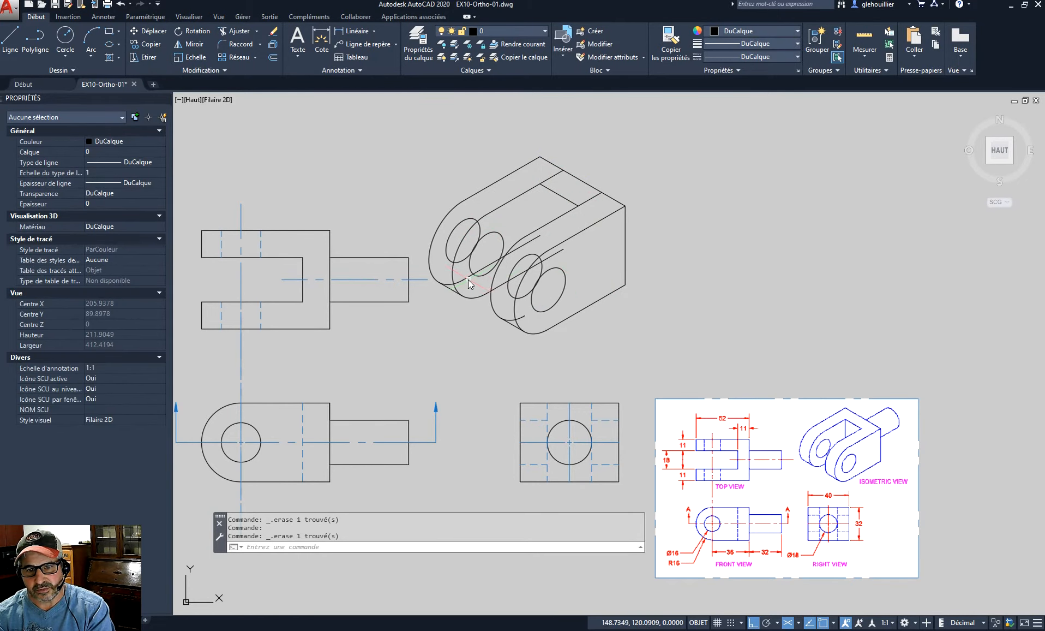
left_click(469, 277)
key("Delete")
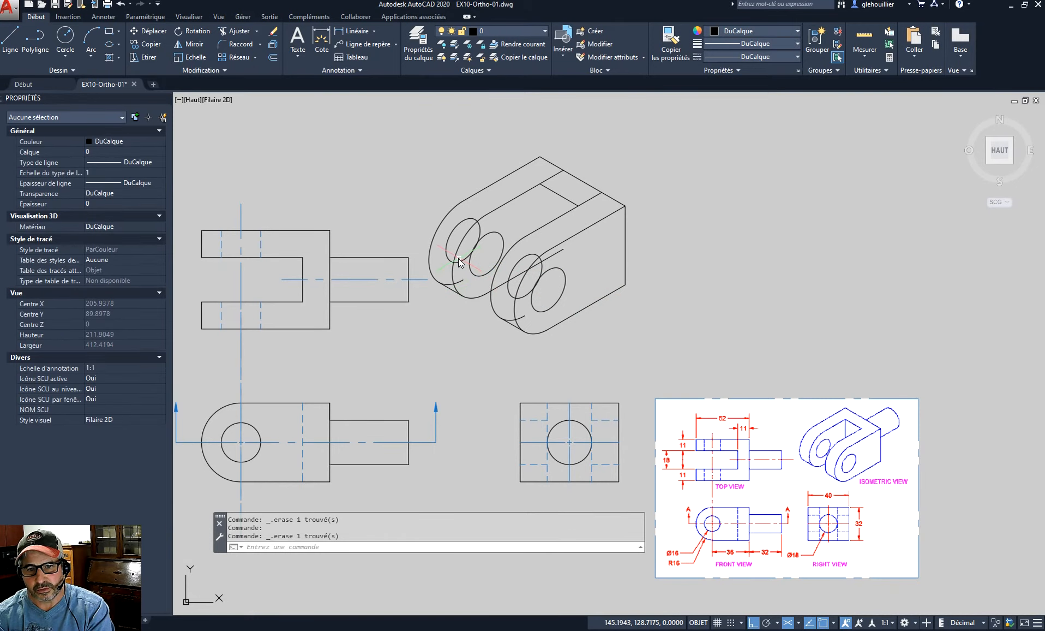
- Trim both inner upper edges beyond the slot bottom line, using the lug profiles, holes and top edges as cutting edges
scroll(475, 268, "down", 2)
scroll(472, 261, "up", 10)
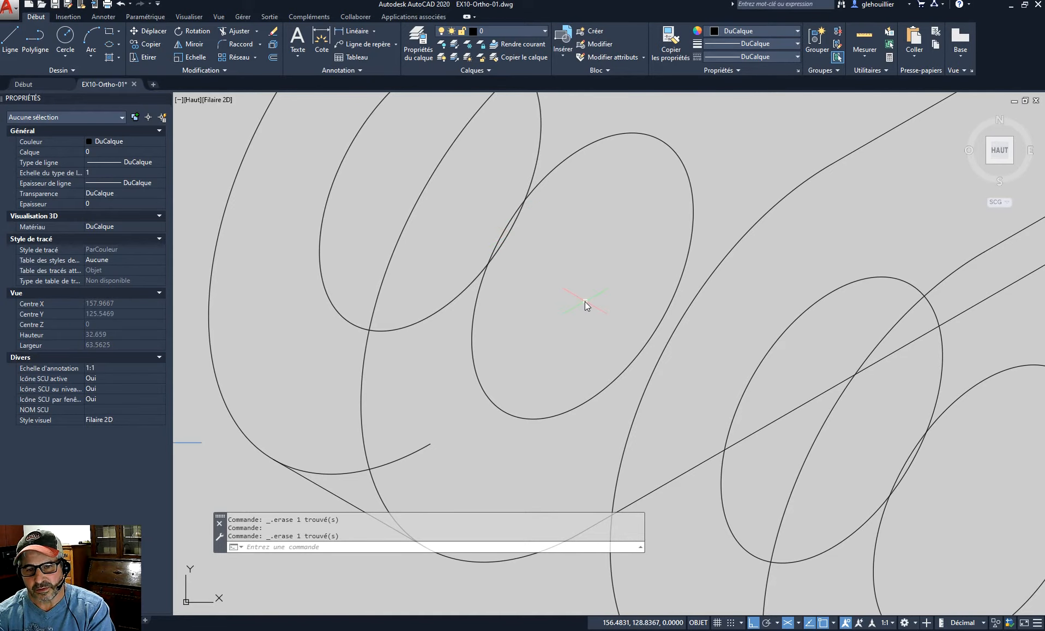
scroll(529, 285, "down", 4)
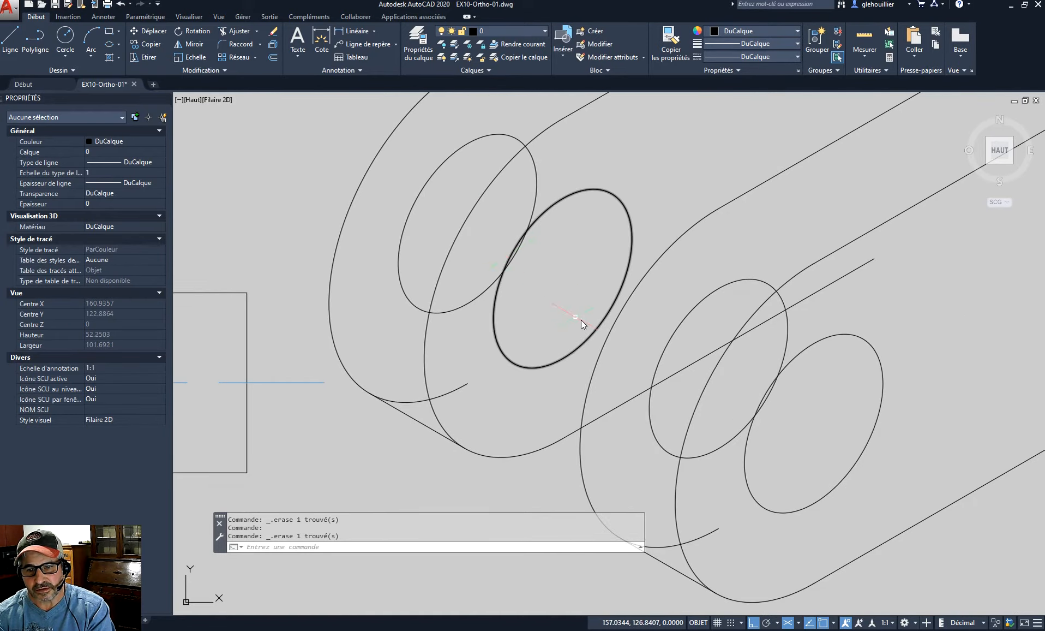
scroll(589, 333, "down", 1)
mouse_move(631, 374)
middle_mouse_down()
mouse_move(575, 352)
mouse_move(600, 363)
middle_mouse_up()
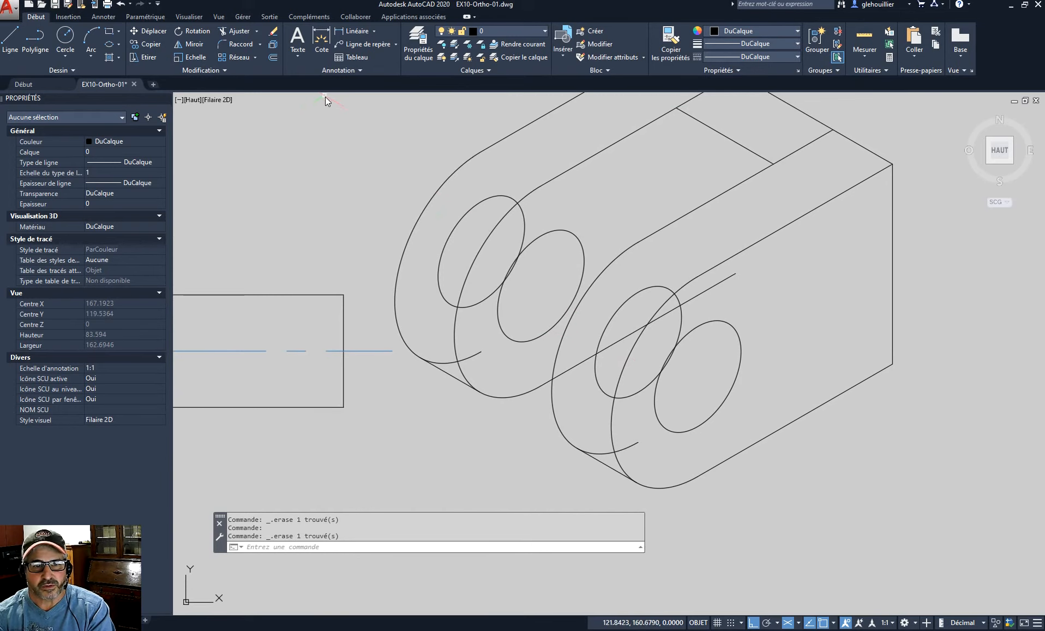
left_click(239, 31)
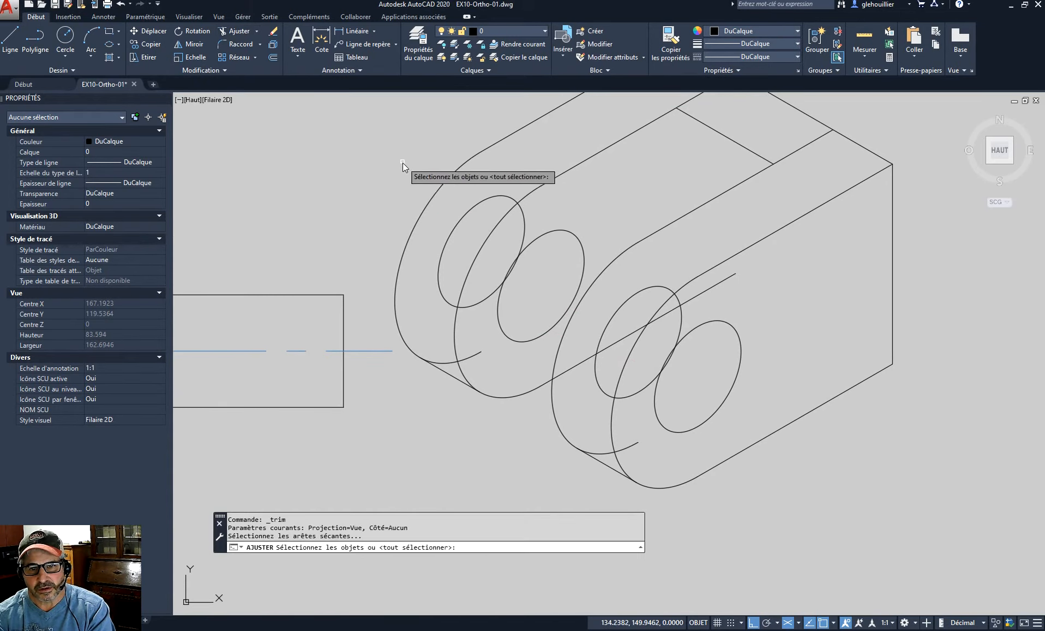
left_click(379, 142)
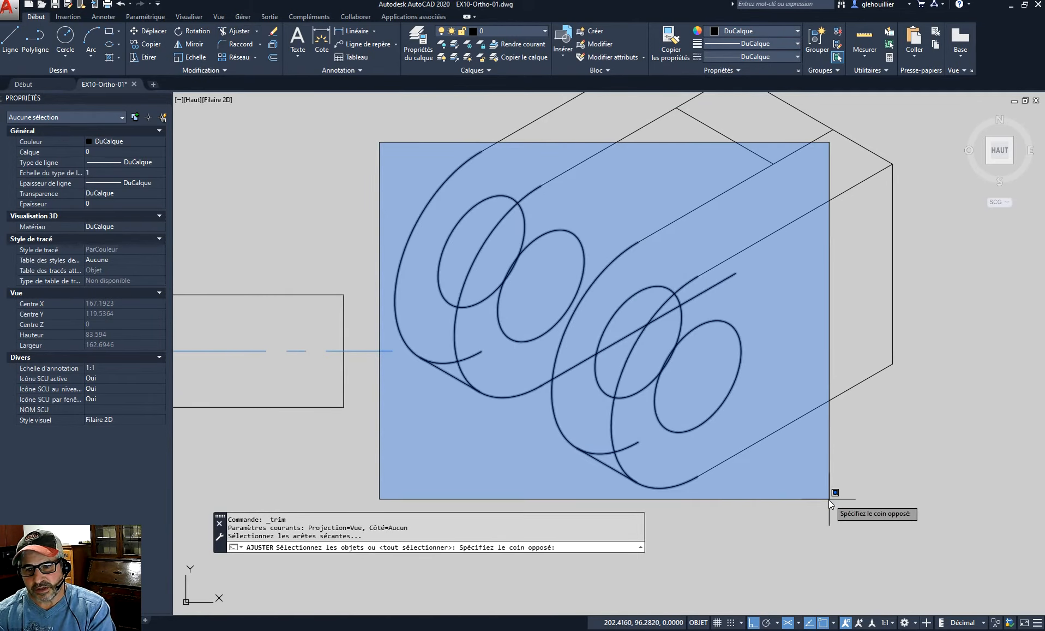
left_click(829, 499)
scroll(769, 234, "down", 3)
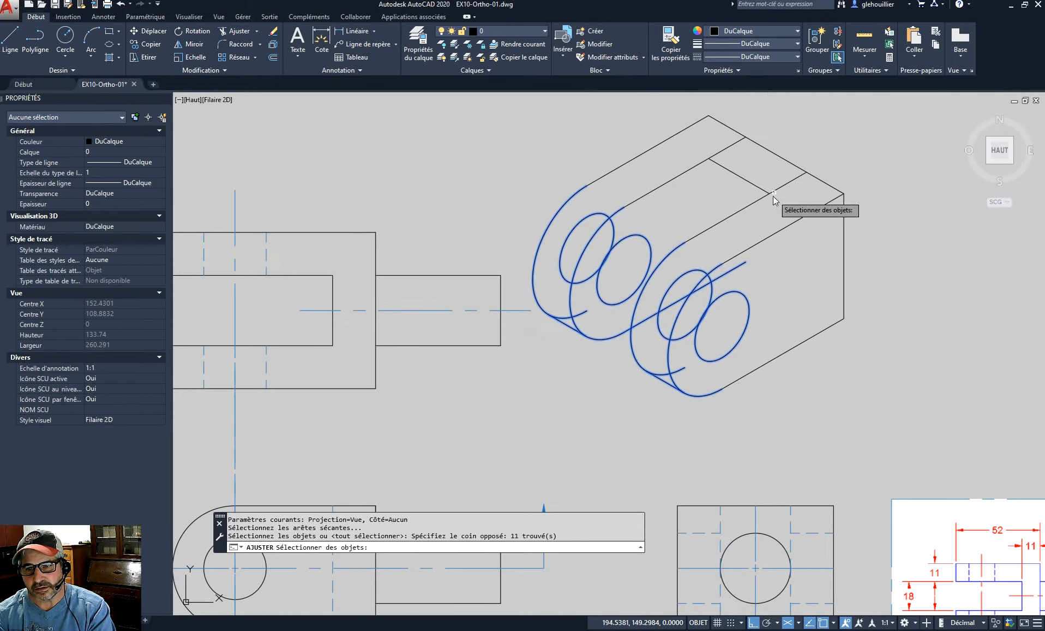
left_click(814, 127)
left_click(709, 222)
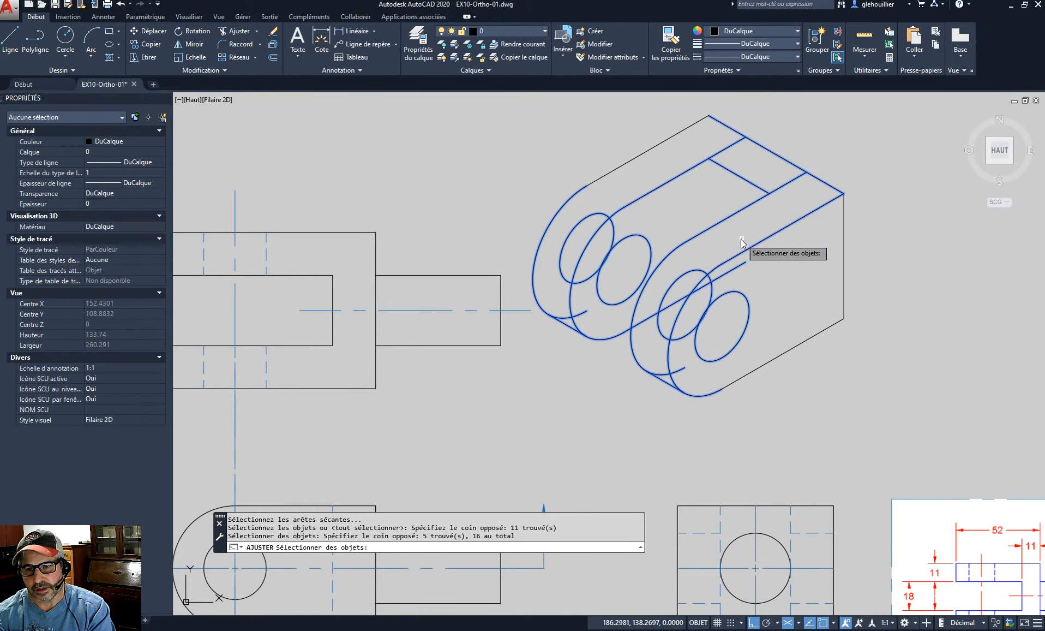
key("Return")
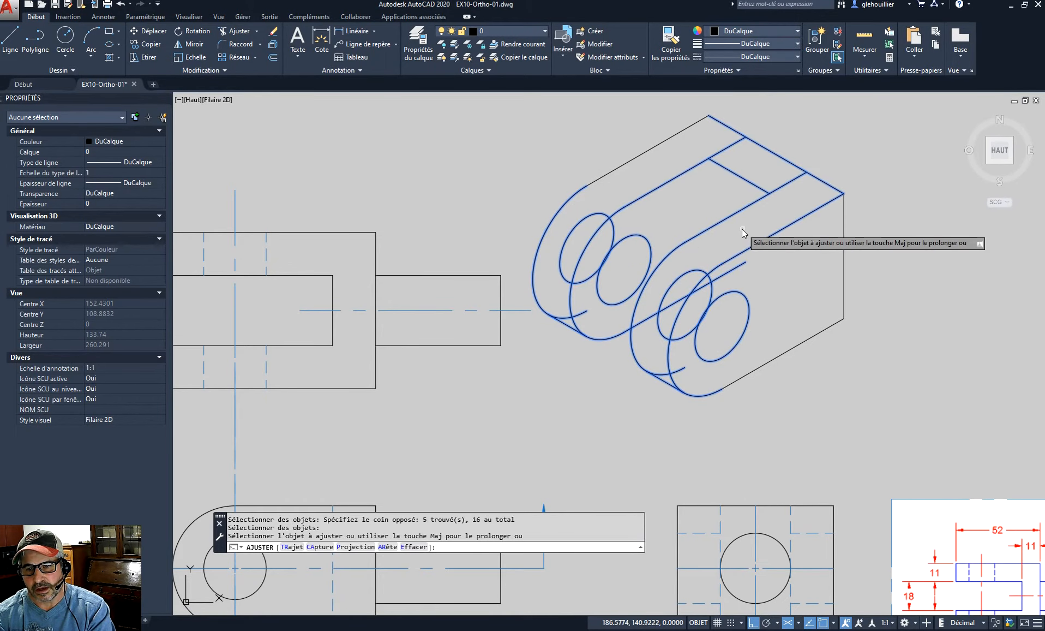
left_click(783, 186)
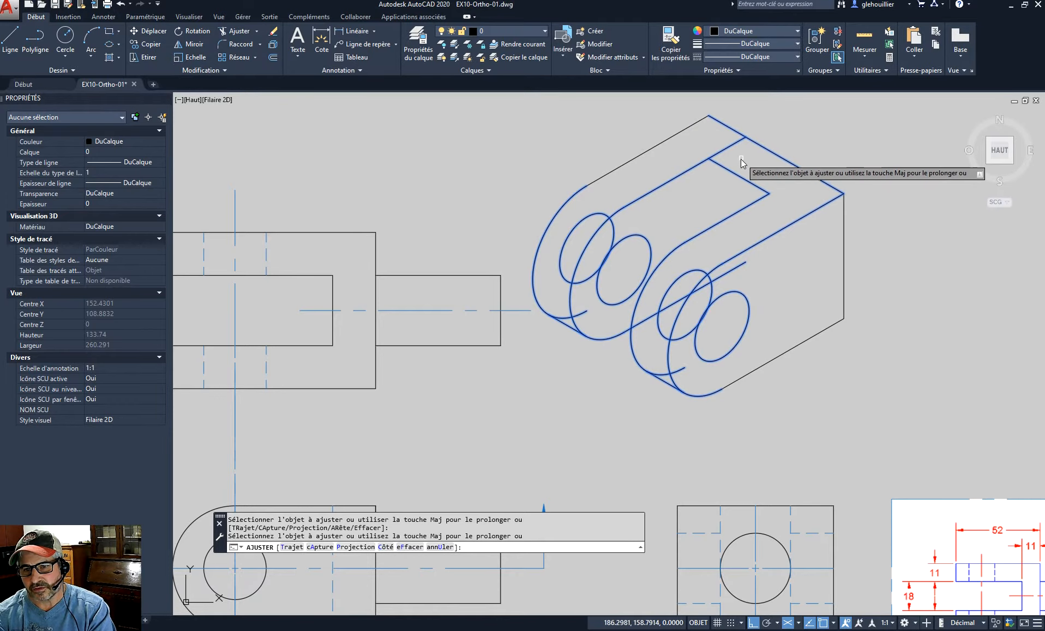
left_click(730, 145)
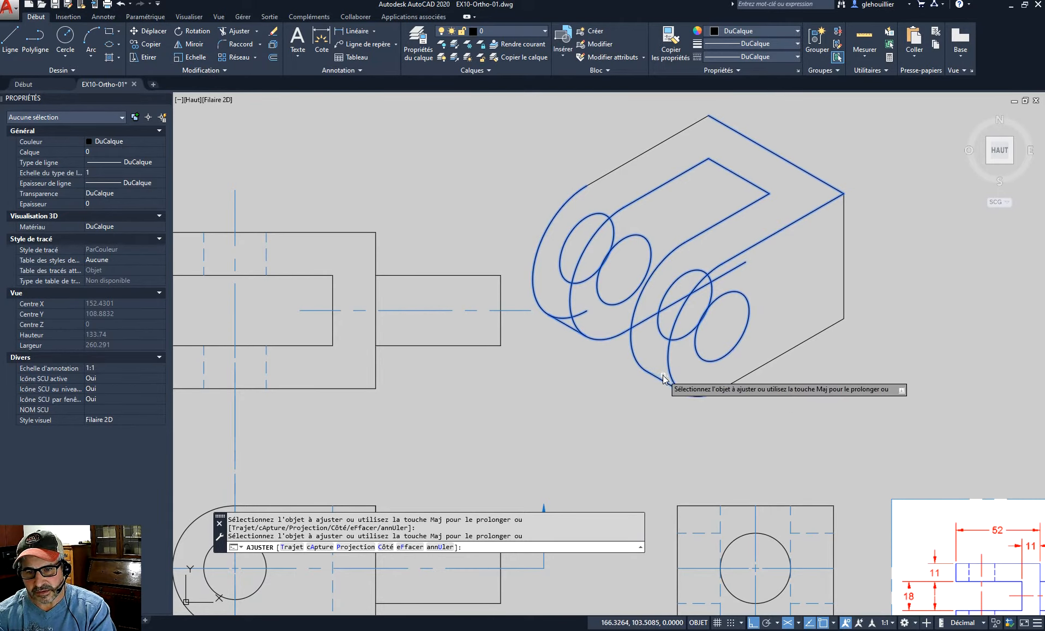
- Trim the hidden portions of the remaining inner lower edge and of the lower arcs behind the lug faces
left_click(732, 268)
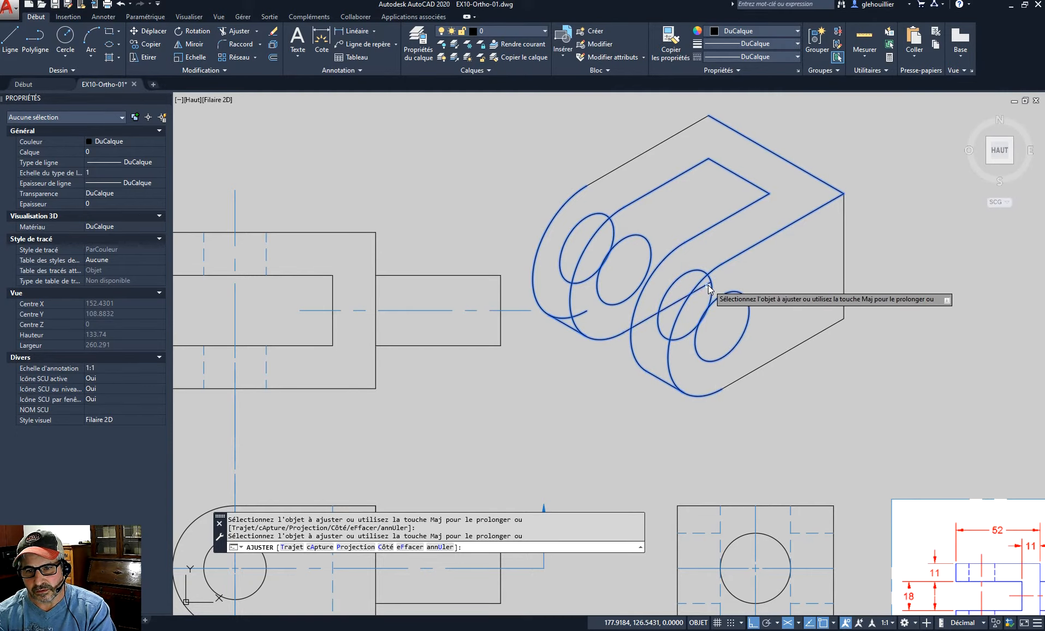
left_click(676, 304)
left_click(644, 321)
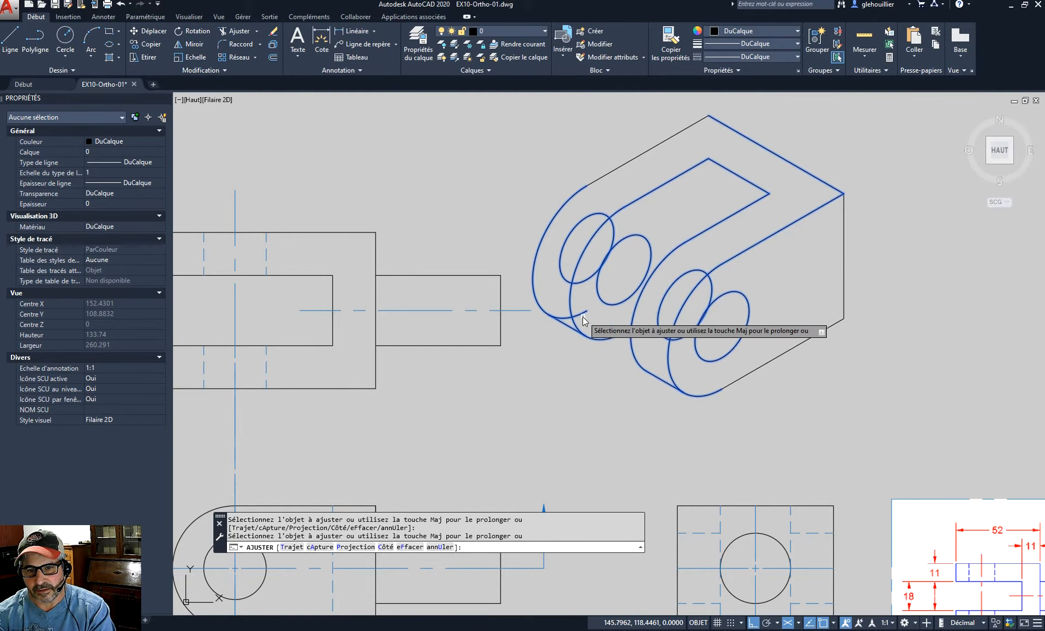
left_click(681, 338)
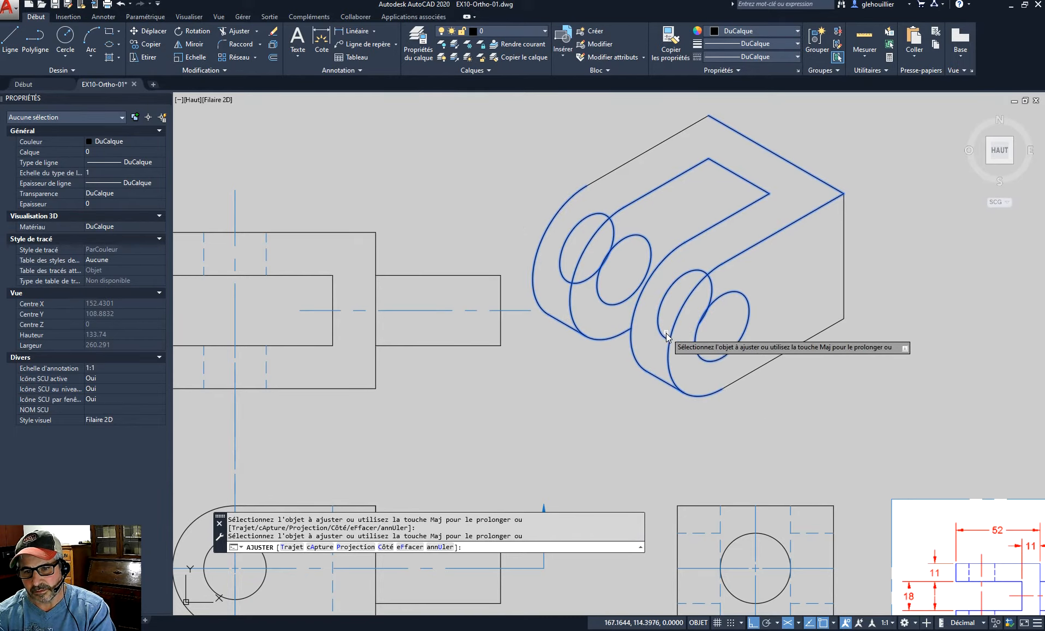
- Trim the front lug's back hole ellipse, keeping only the arc seen through the front hole
left_click(673, 285)
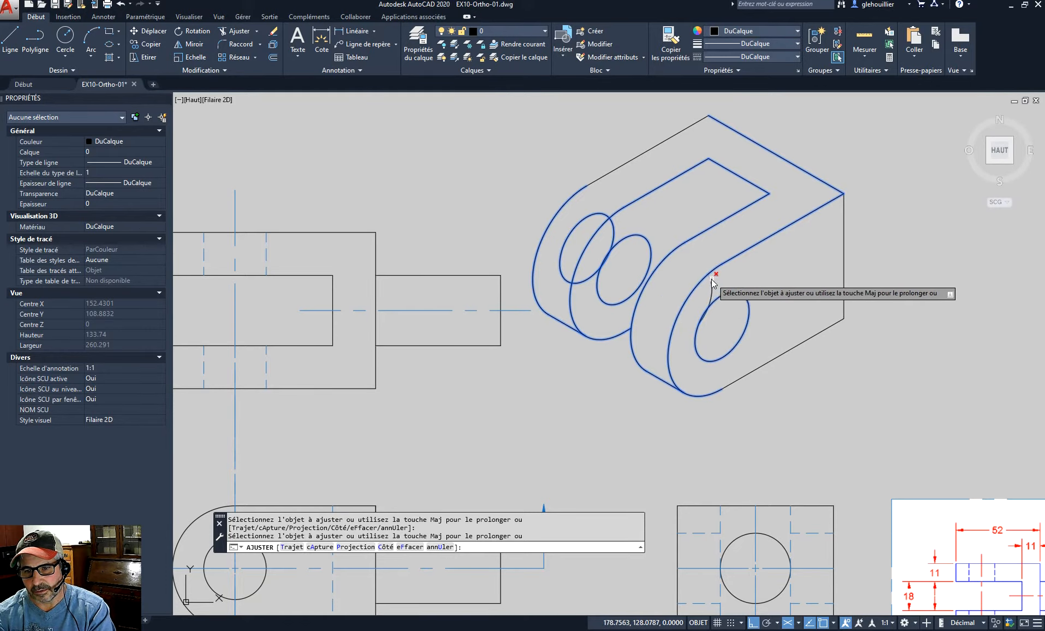
left_click(711, 278)
left_click(713, 285)
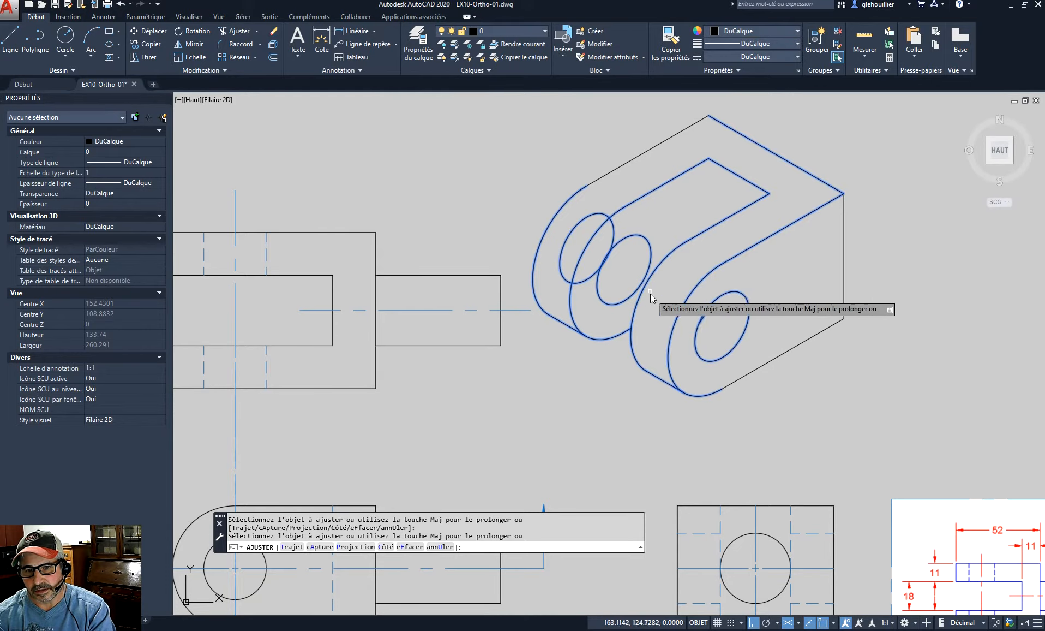
- Trim the rear lug's back hole ellipse to the arc seen through the hole and finish trimming
left_click(596, 215)
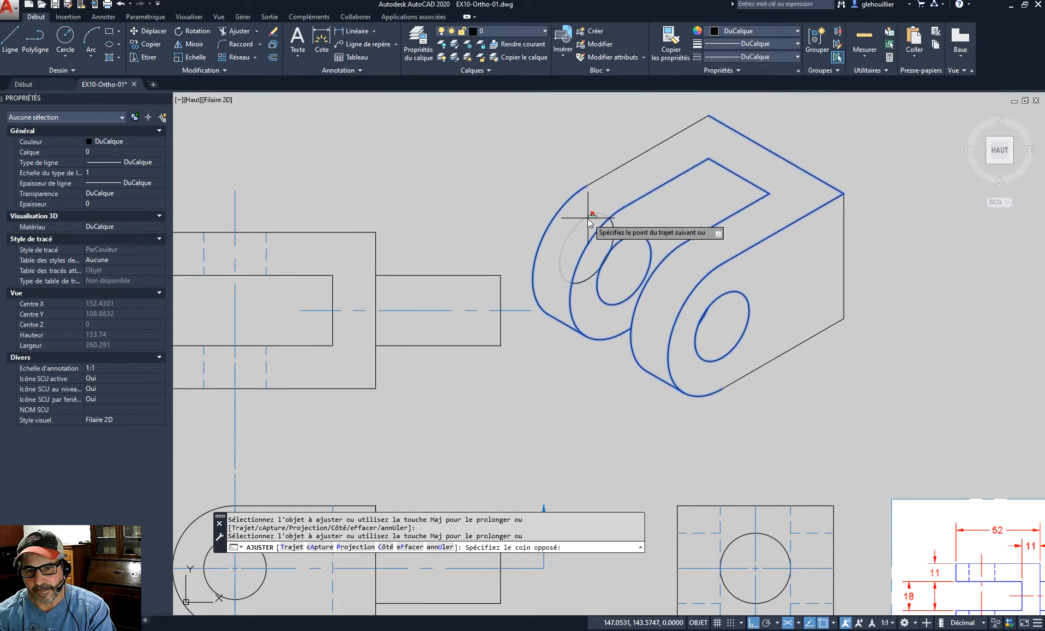
left_click(575, 223)
left_click(615, 231)
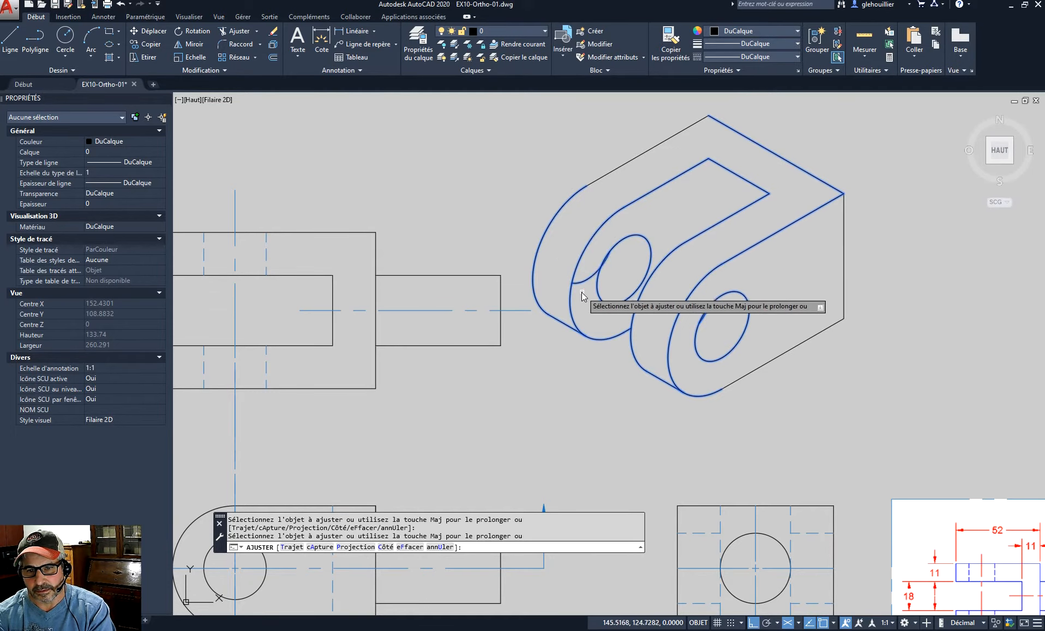
left_click(582, 281)
left_click(696, 357)
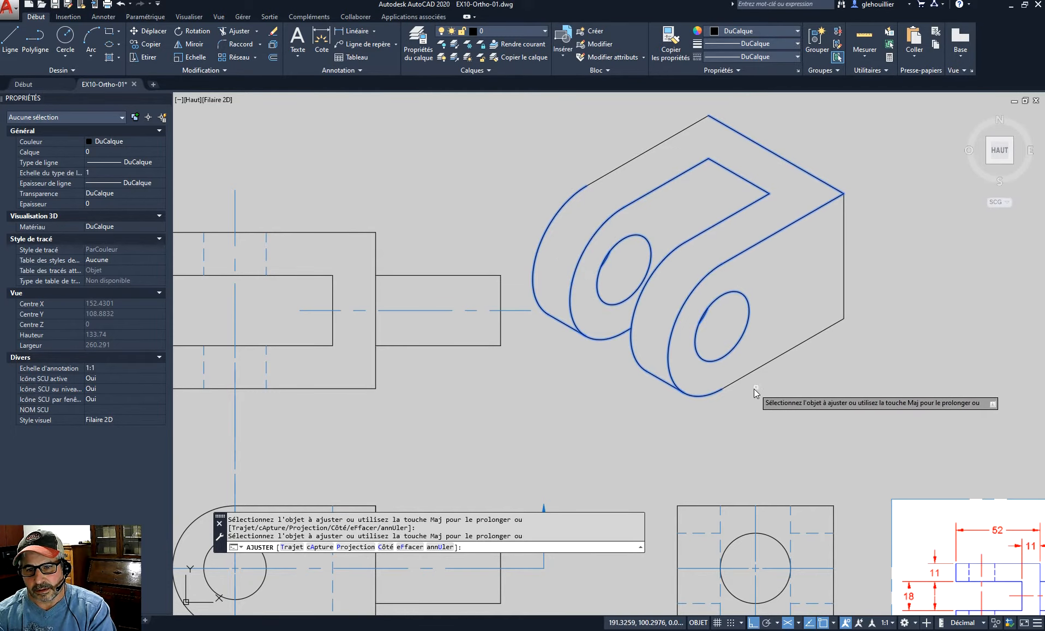
key("Return")
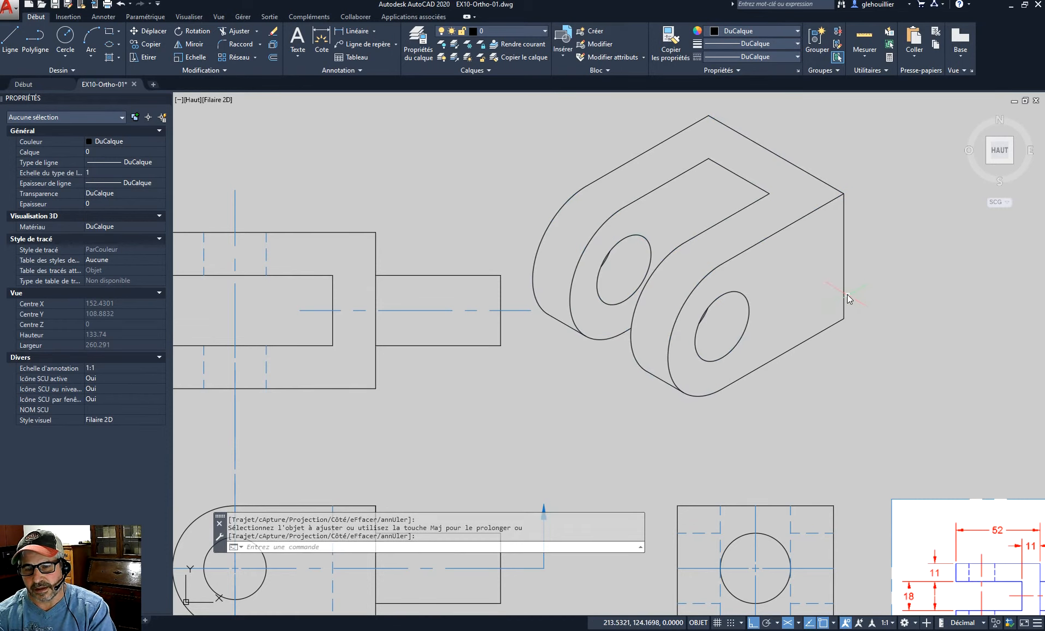
- Switch to the right isoplane and draw a vertical line about 23.4 units long down from the slot's rear inner corner
scroll(703, 270, "down", 3)
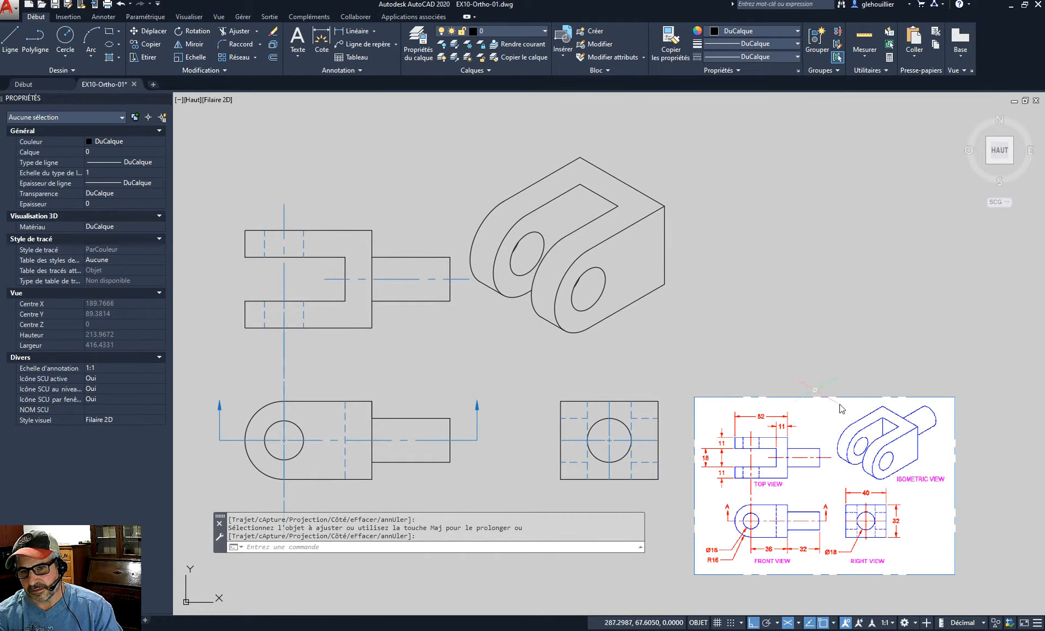
scroll(531, 235, "up", 2)
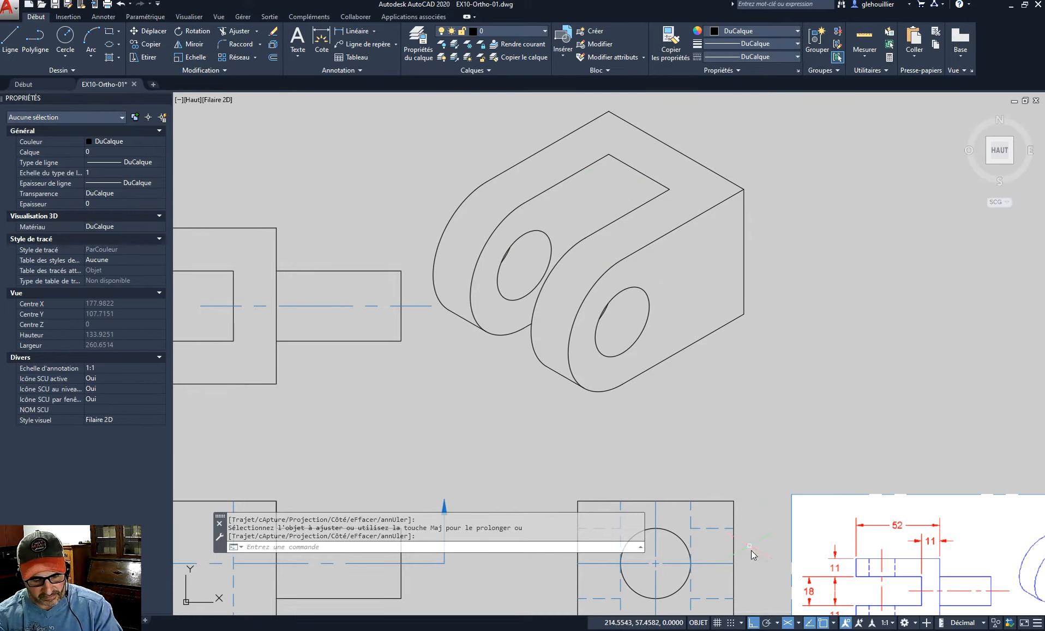
key("Return")
key("F5")
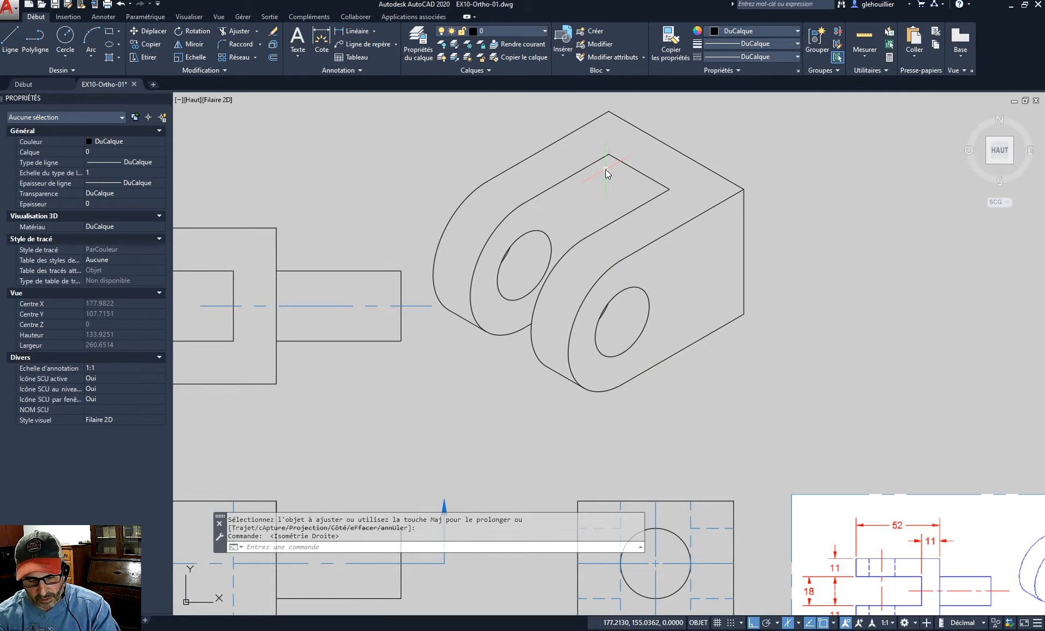
type("l")
key("Return")
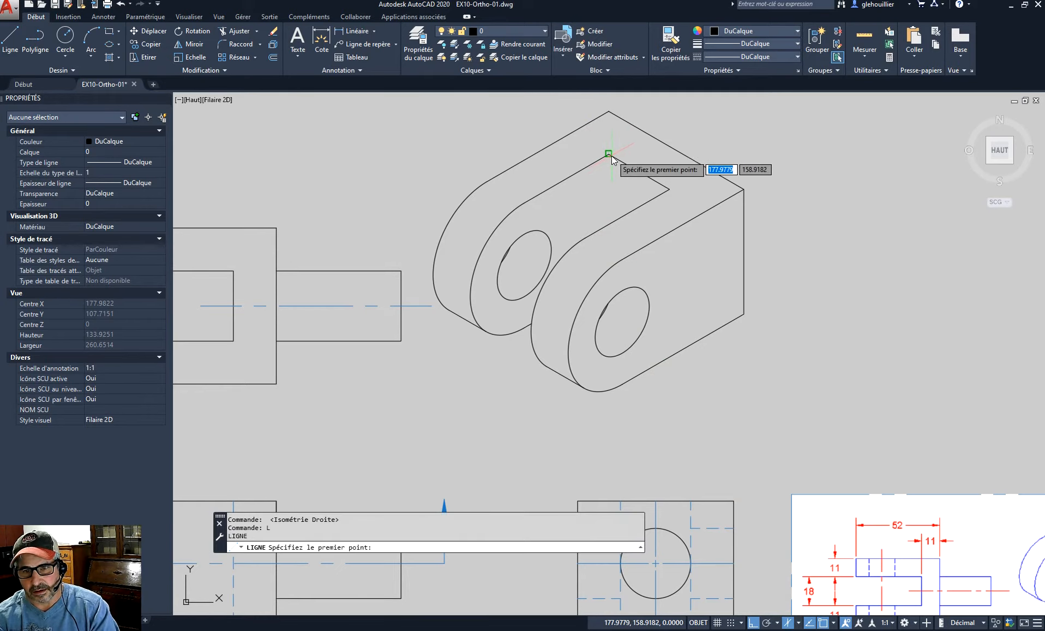
left_click(609, 154)
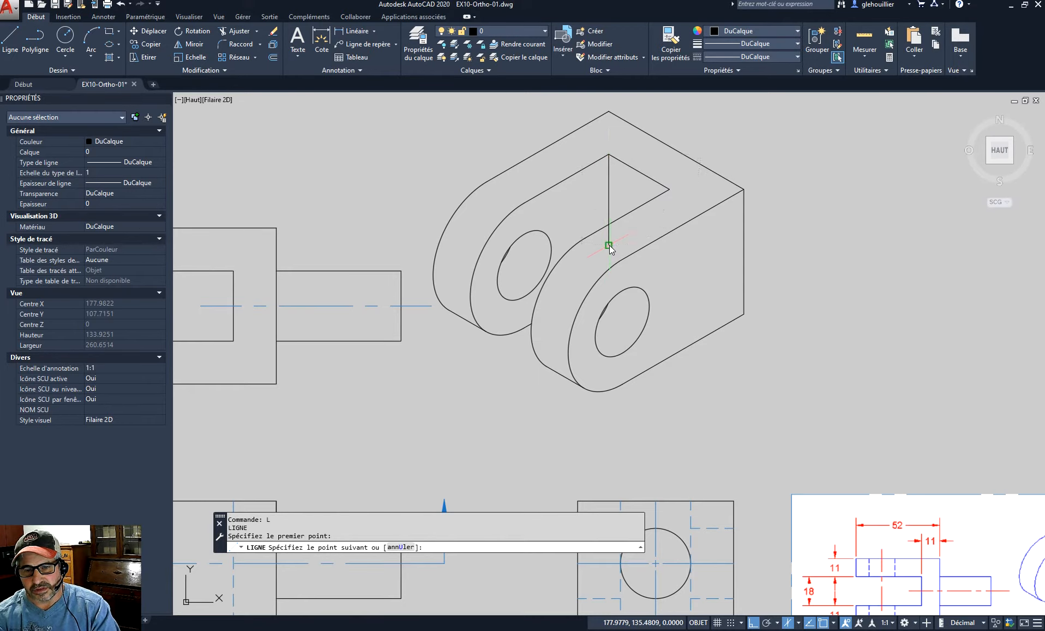
left_click(609, 245)
key("Escape")
key("Escape")
key("Escape")
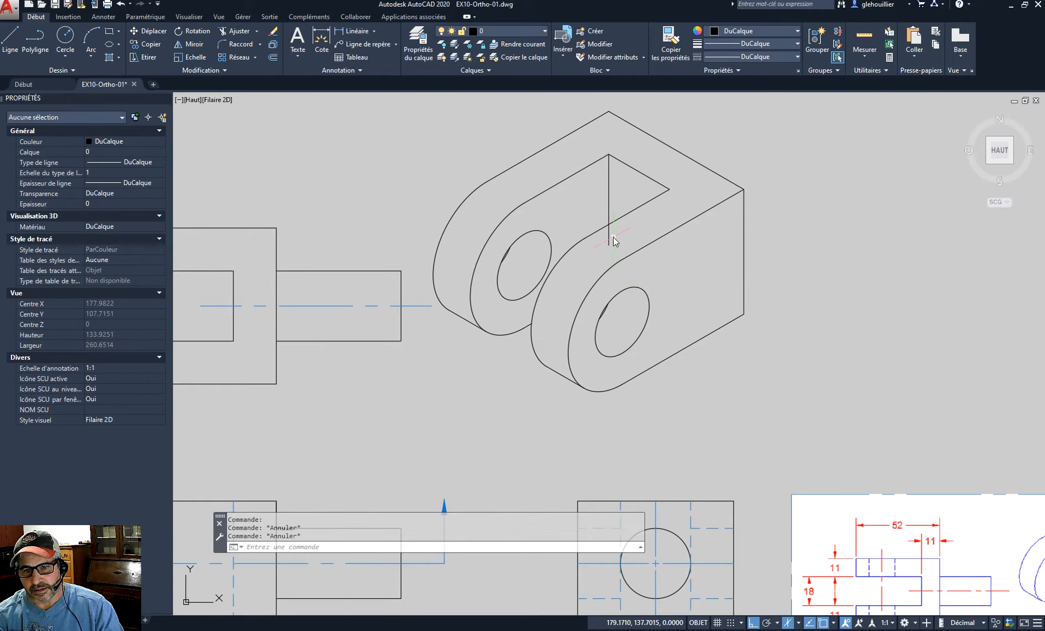
- Check the snap settings and shorten the slot's vertical line to its intersection with the front lug's inner upper edge
left_click(609, 234)
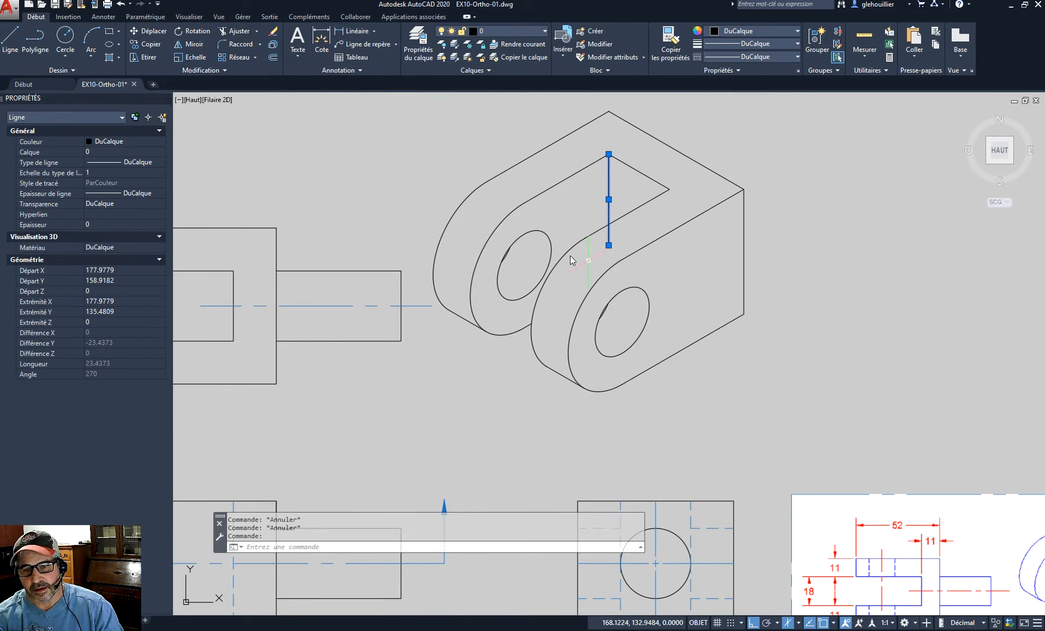
left_click(609, 245)
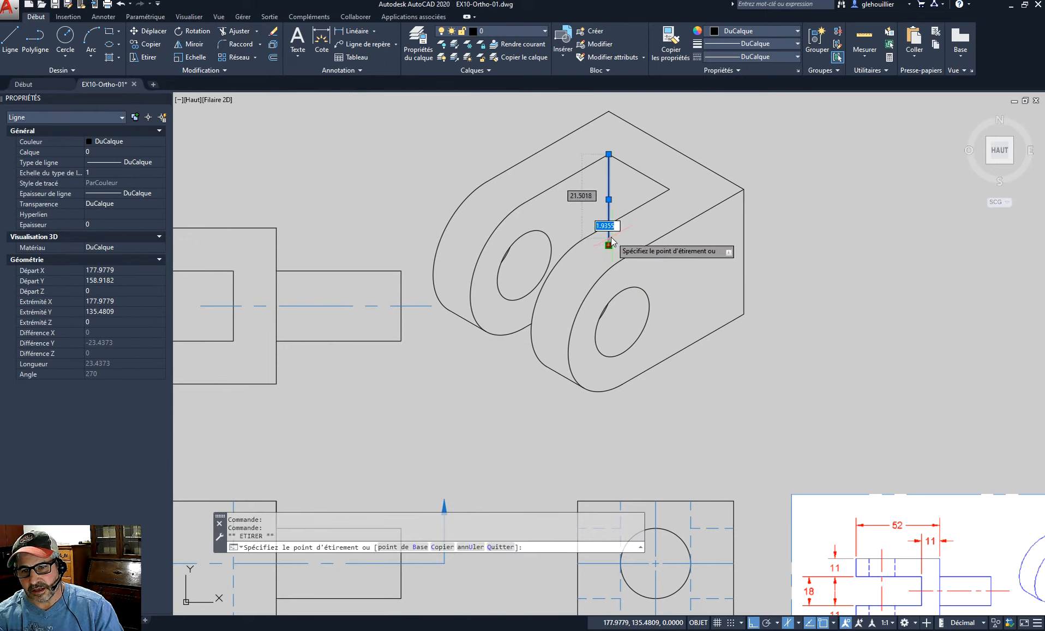
left_click(741, 620)
left_click(739, 622)
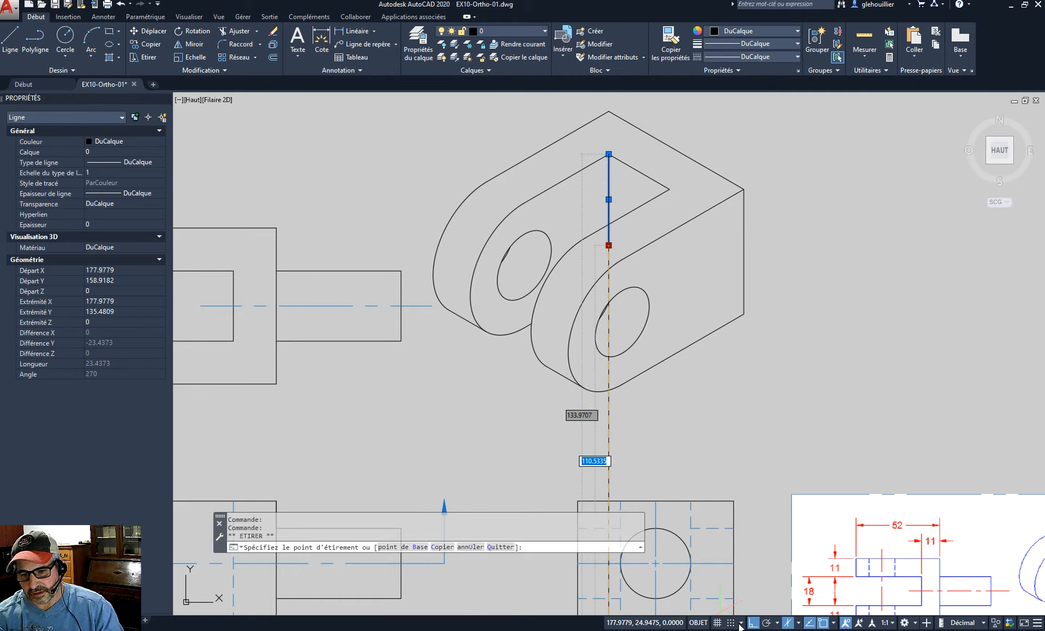
left_click(741, 622)
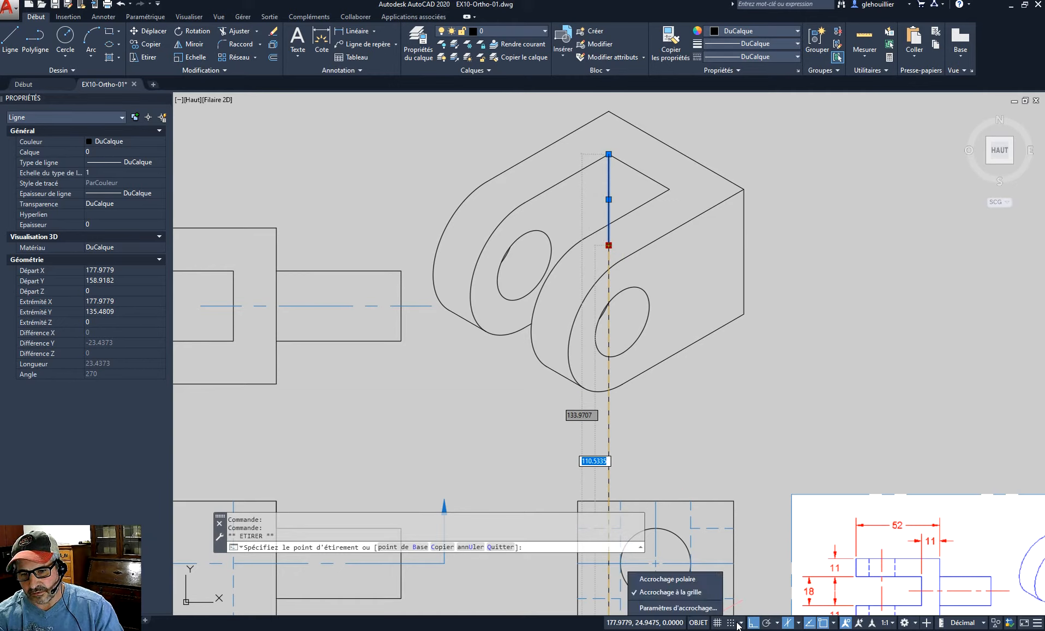
left_click(695, 608)
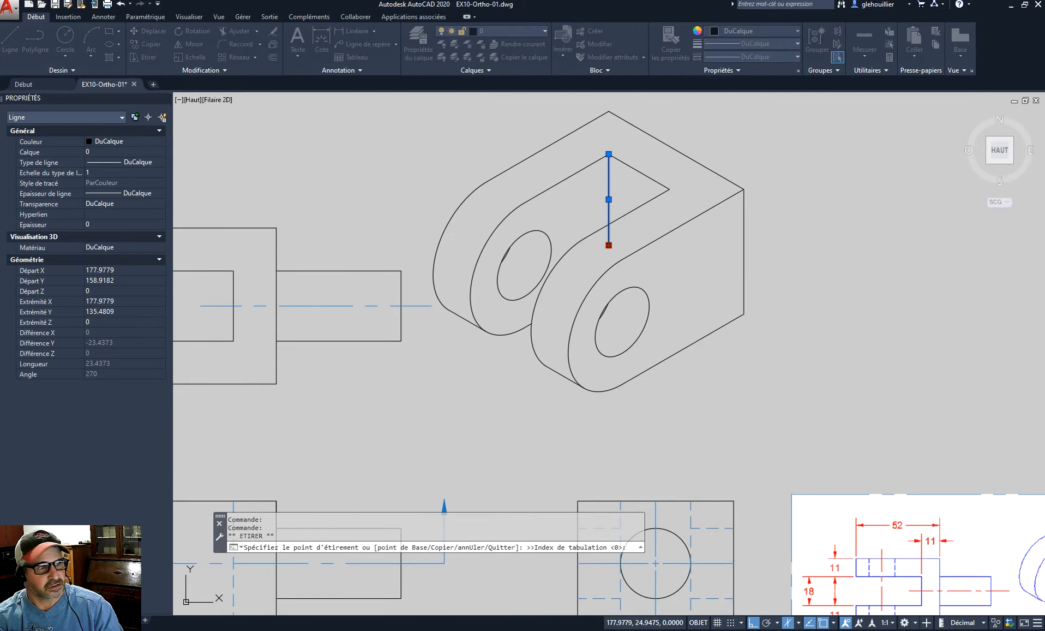
left_click(574, 291)
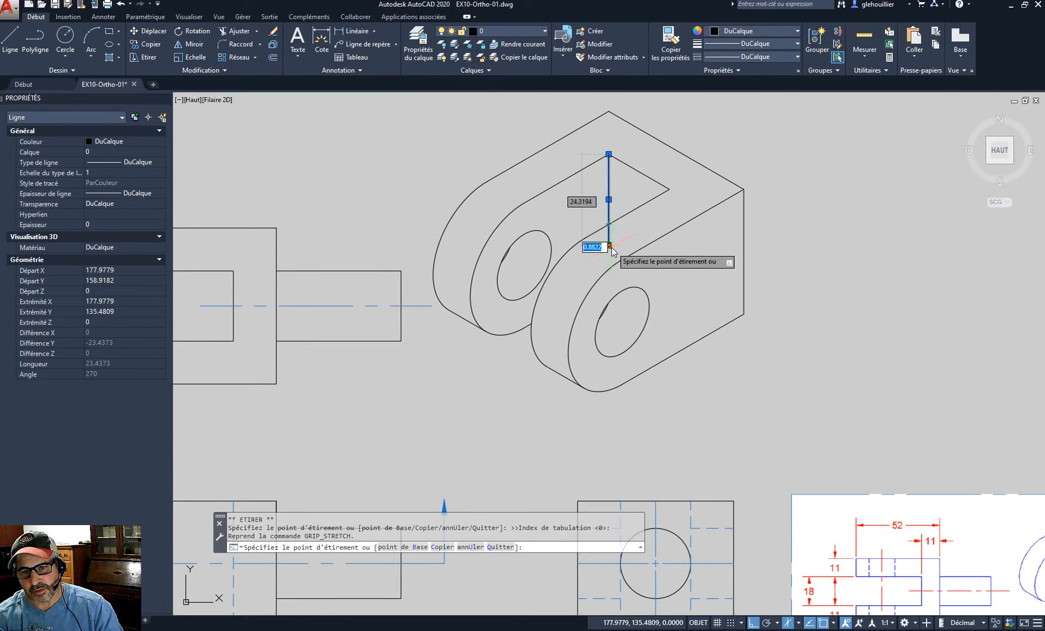
key("Escape")
key("Escape")
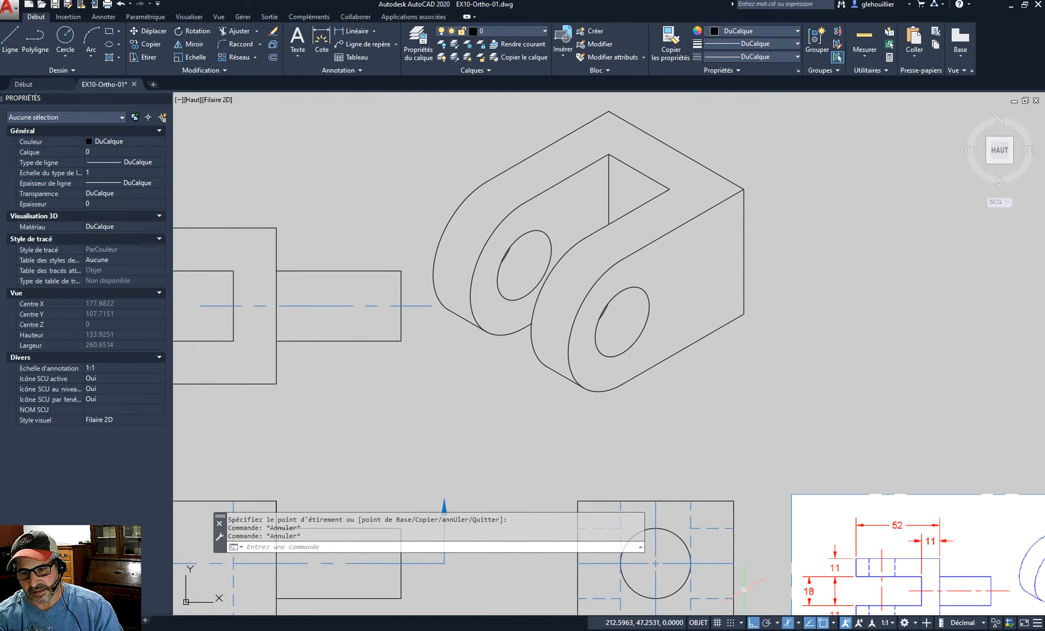
- Review the active object snap modes in the drafting settings, including Extrémité, Milieu, Centre, Quadrant and Intersection
left_click(741, 623)
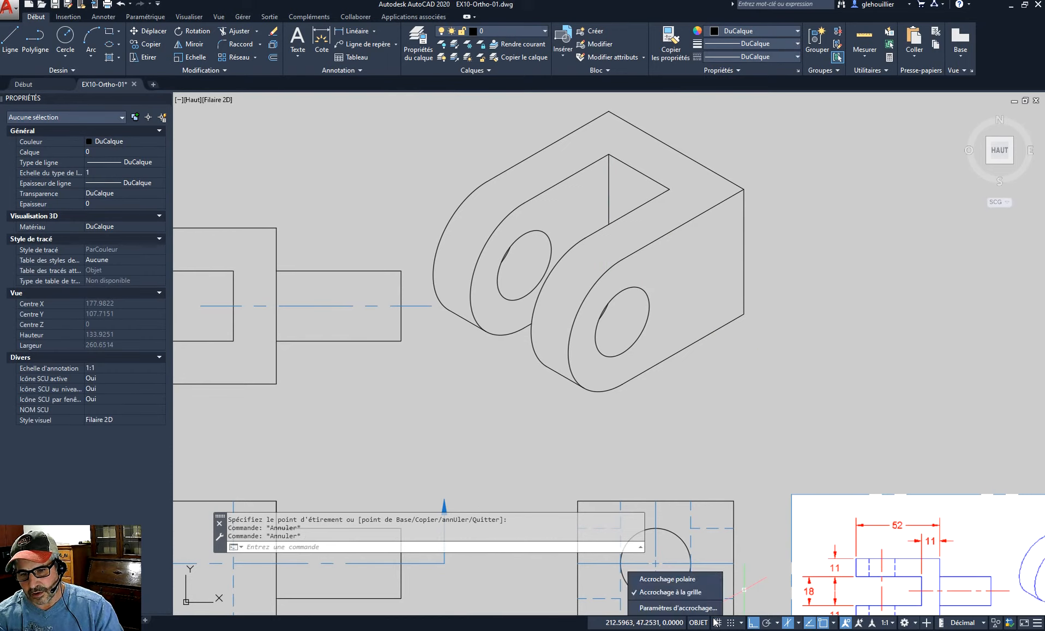
left_click(731, 625)
left_click(730, 623)
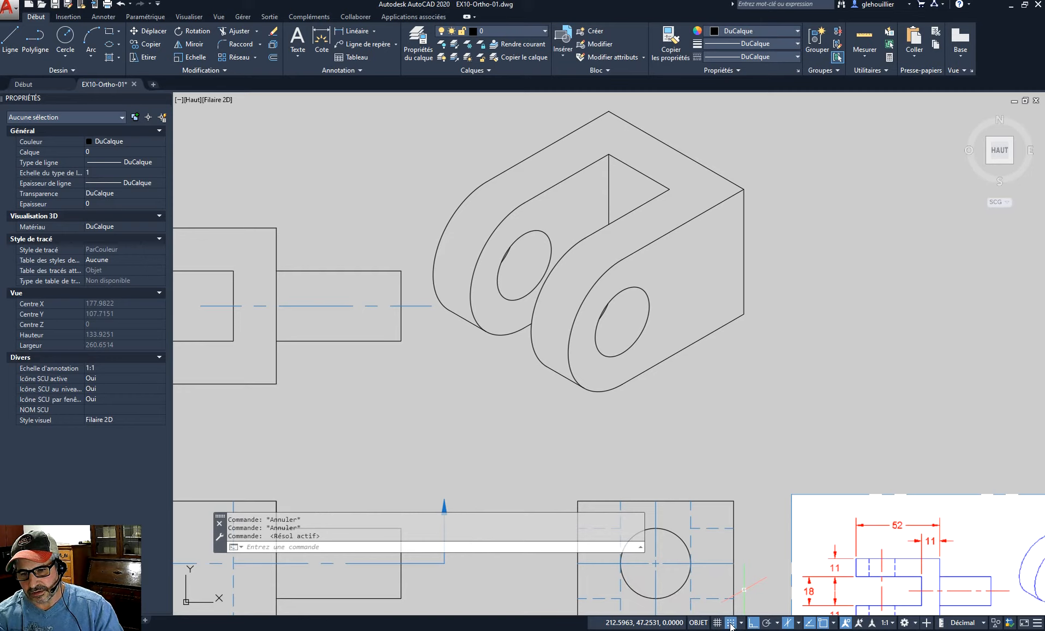
right_click(731, 624)
left_click(673, 610)
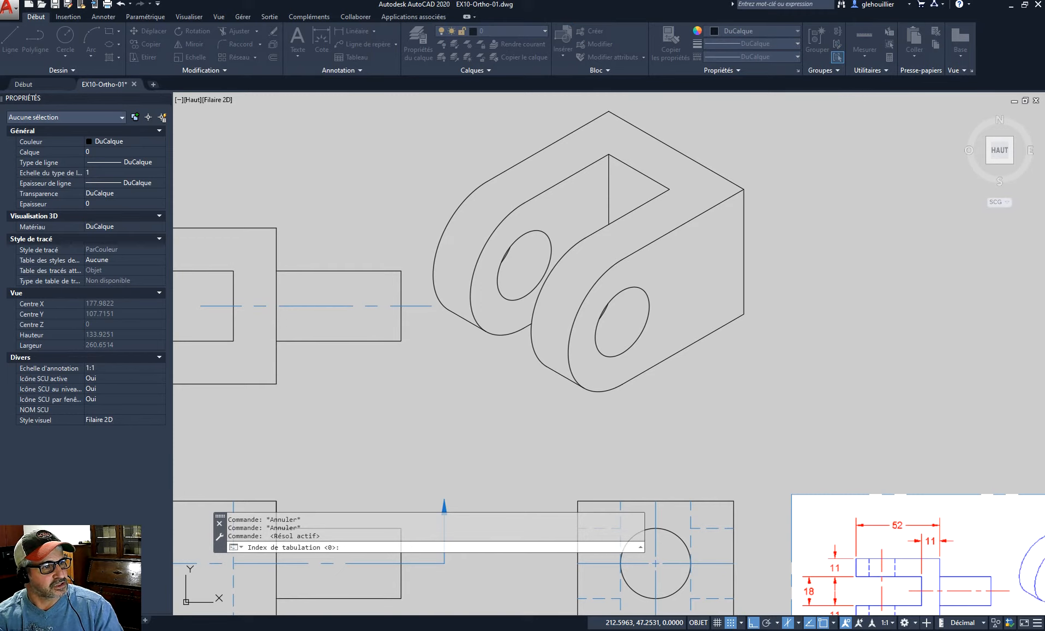
left_click_drag(491, 208, 493, 167)
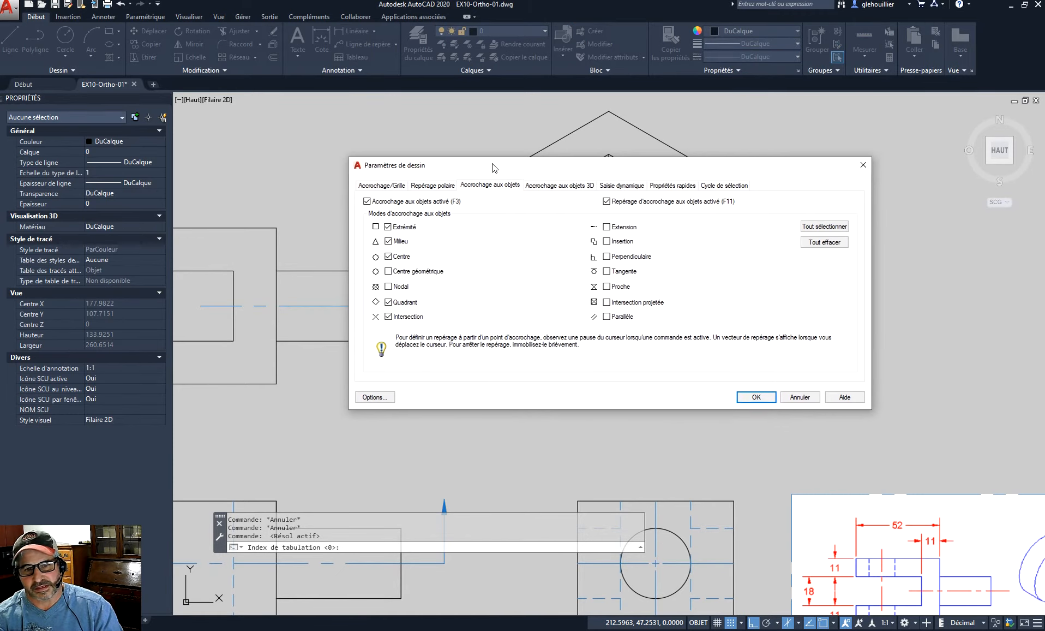
left_click_drag(584, 167, 701, 79)
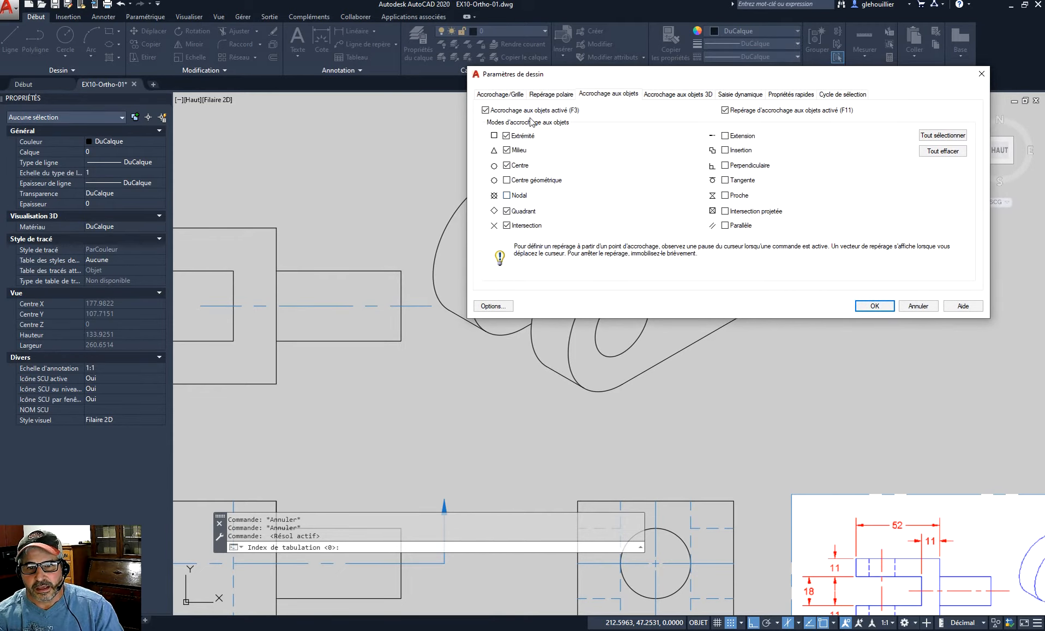
left_click(507, 150)
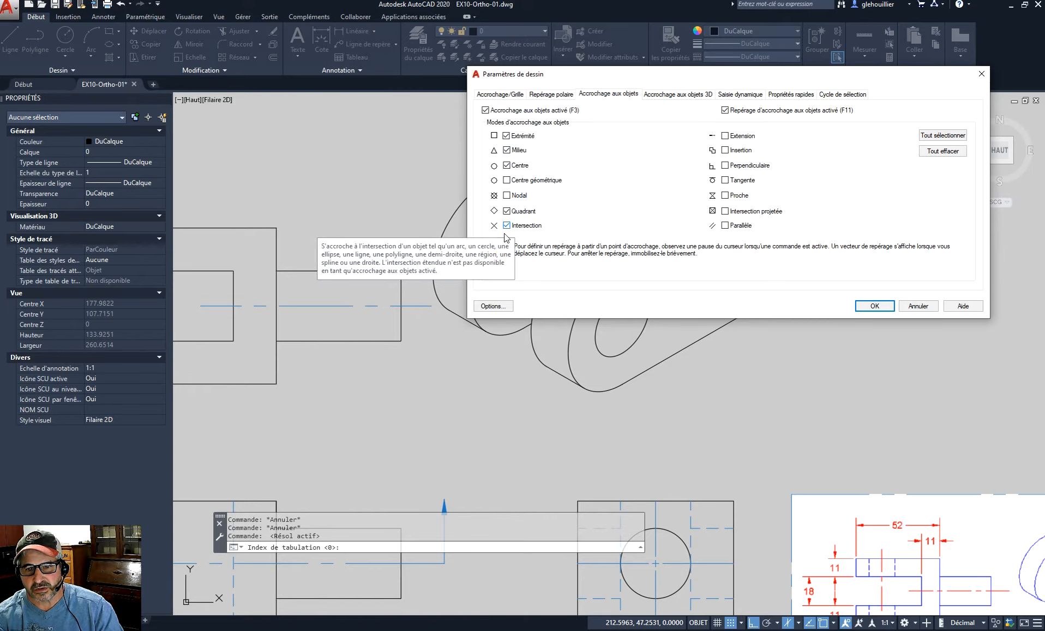
left_click(875, 307)
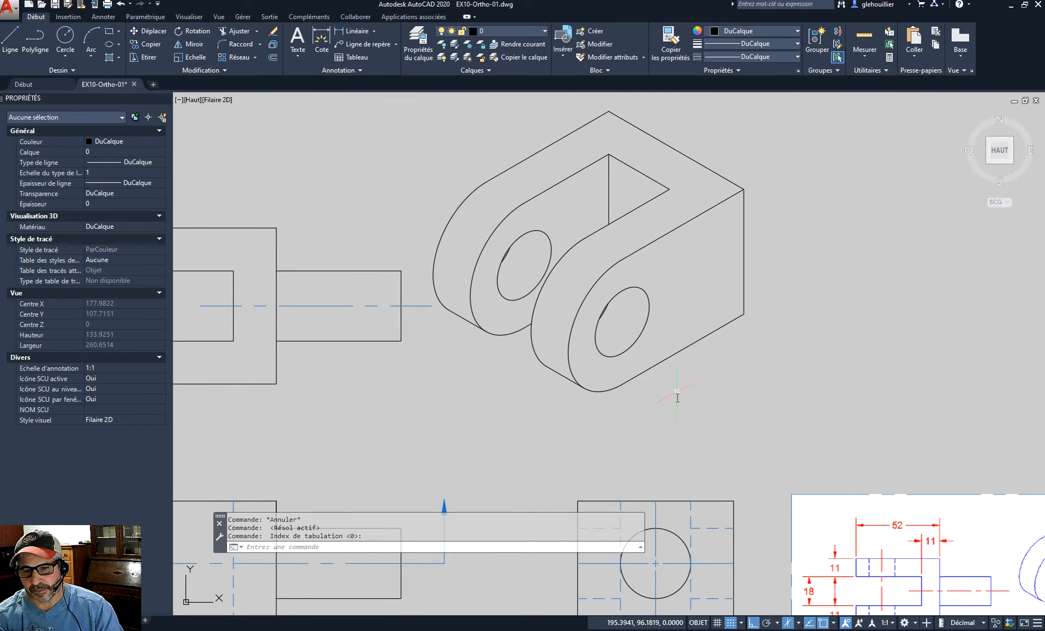
- Examine the reference drawing for the cylindrical shank's dimensions and its position on the fork's back face
scroll(697, 250, "up", 3)
scroll(691, 257, "down", 3)
middle_click_drag(688, 255, 643, 295)
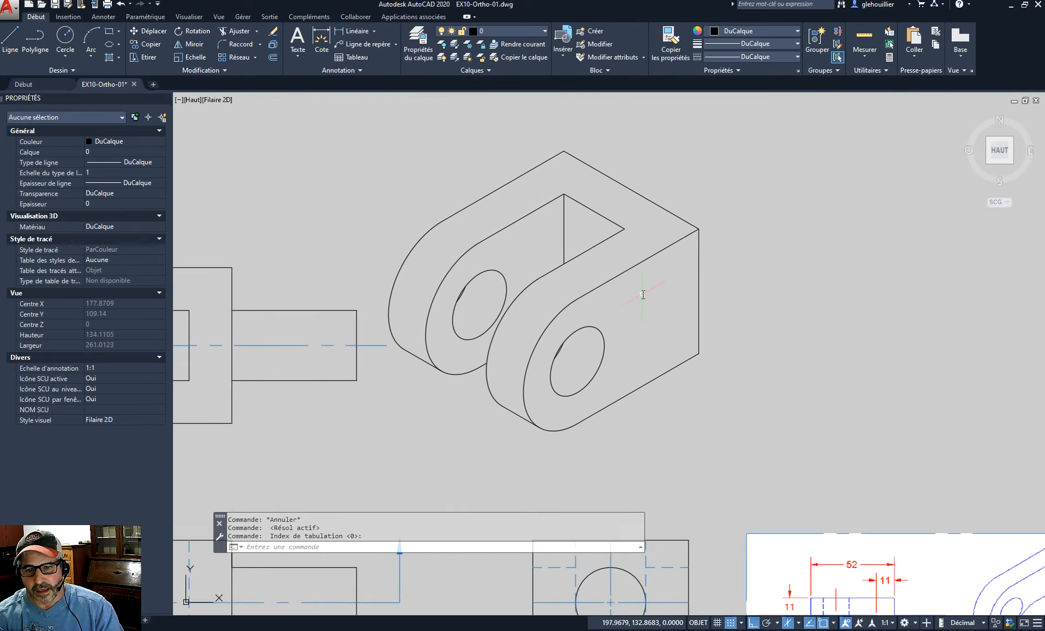
mouse_move(841, 412)
middle_mouse_down()
mouse_move(717, 350)
mouse_move(639, 355)
middle_mouse_up()
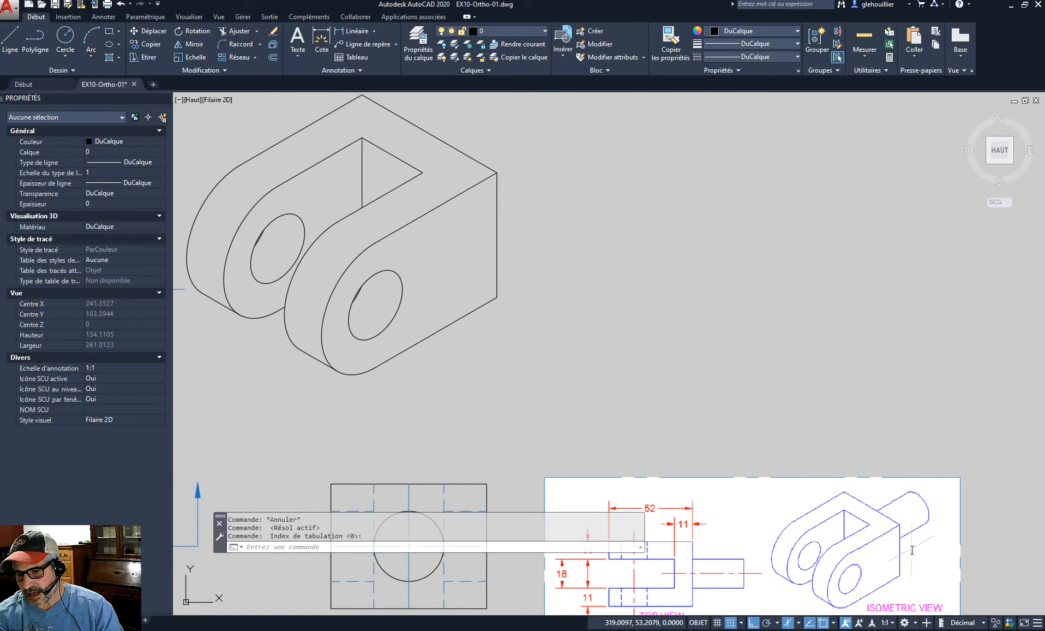
mouse_move(791, 512)
middle_mouse_down()
mouse_move(792, 347)
mouse_move(781, 330)
middle_mouse_up()
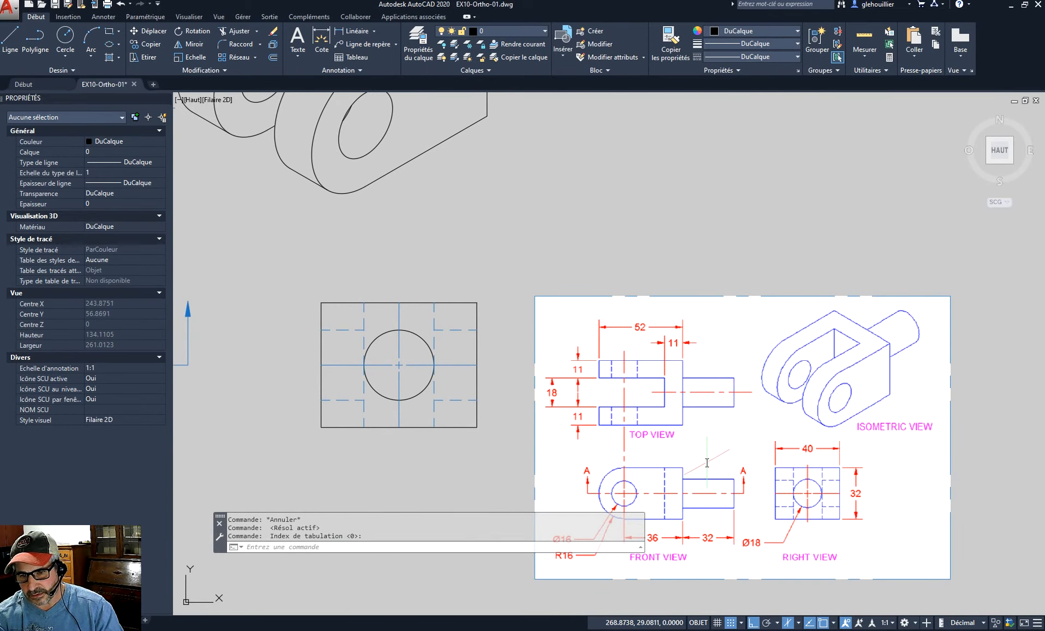
middle_click_drag(707, 463, 721, 449)
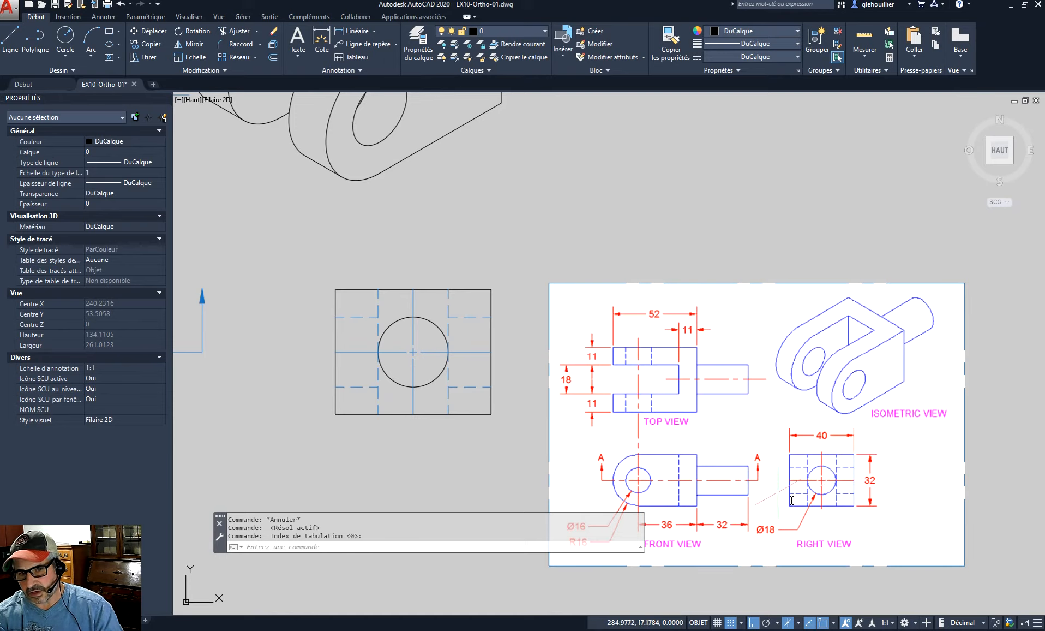
mouse_move(515, 257)
middle_mouse_down()
mouse_move(492, 374)
mouse_move(539, 433)
middle_mouse_up()
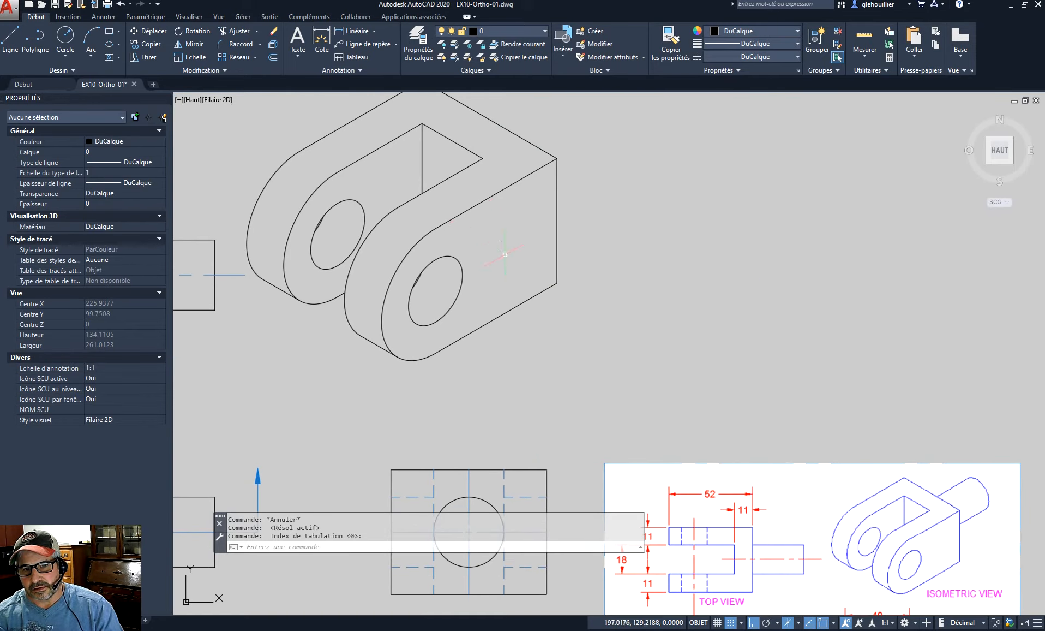
middle_click_drag(505, 254, 508, 389)
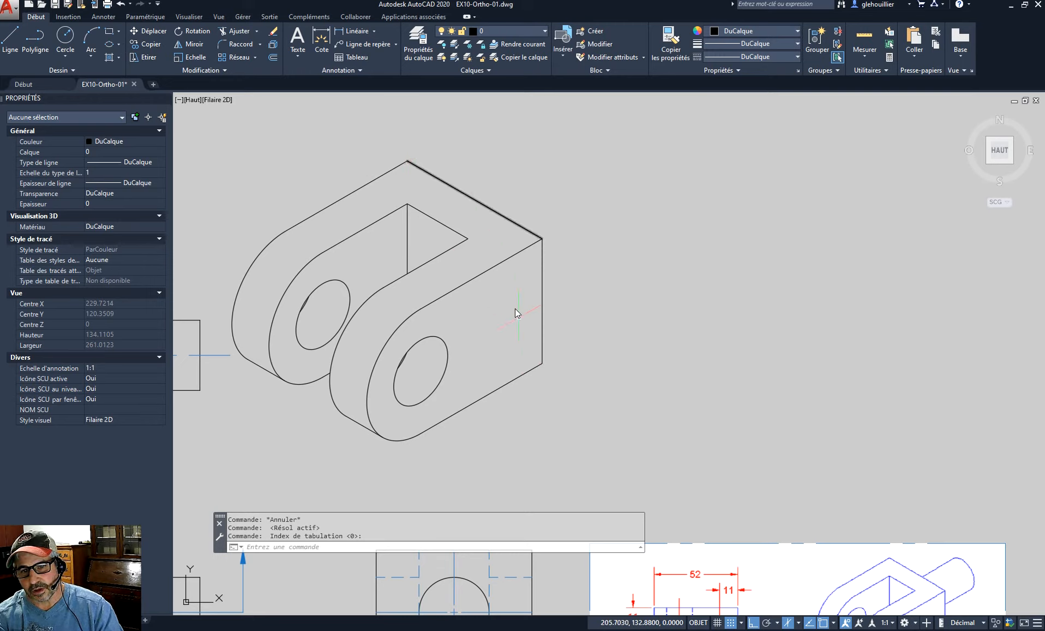
- Turn off grid snap and draw a diagonal construction line from the back face's lower front corner to its upper rear corner
left_click(11, 36)
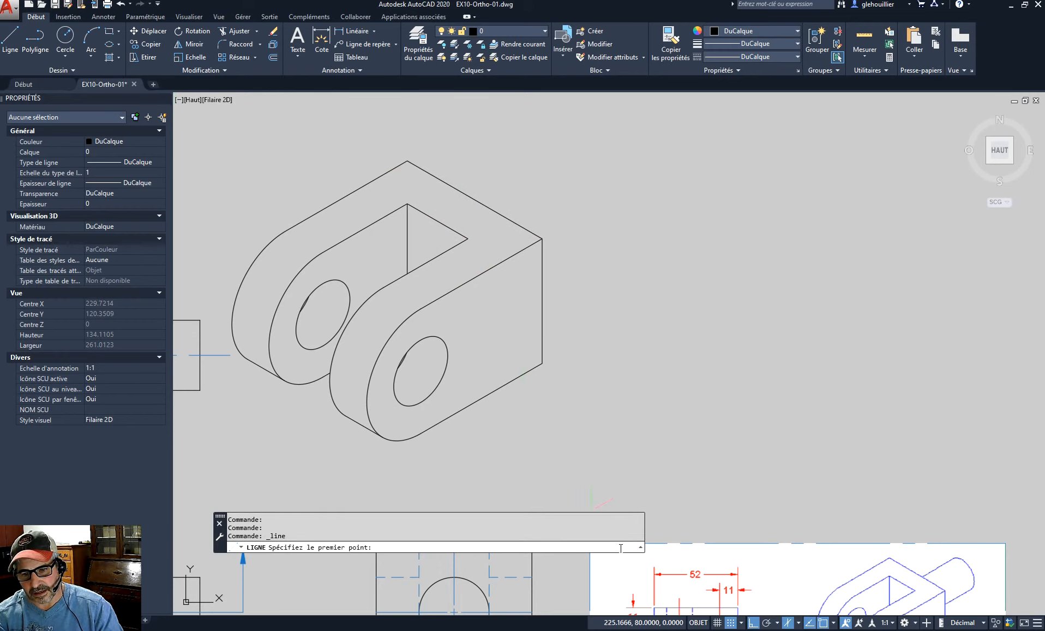
left_click(731, 622)
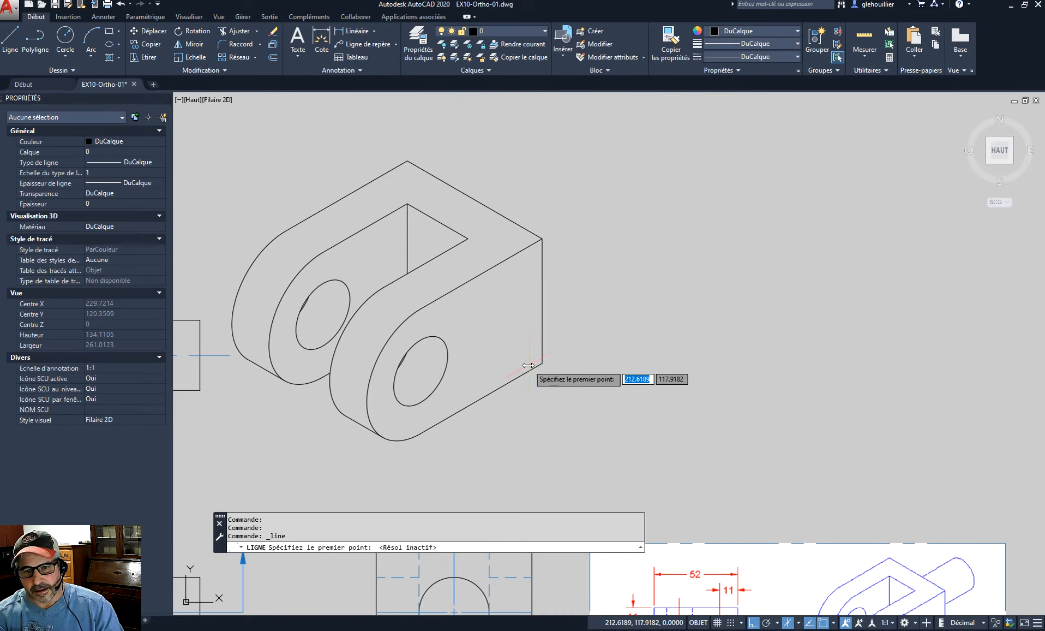
left_click(541, 363)
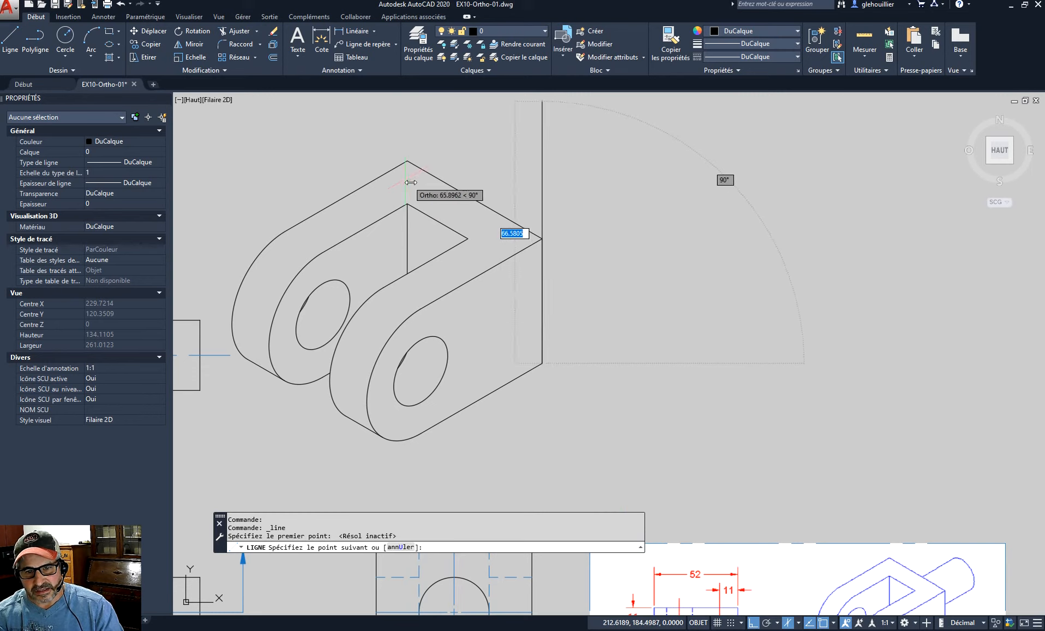
left_click(407, 161)
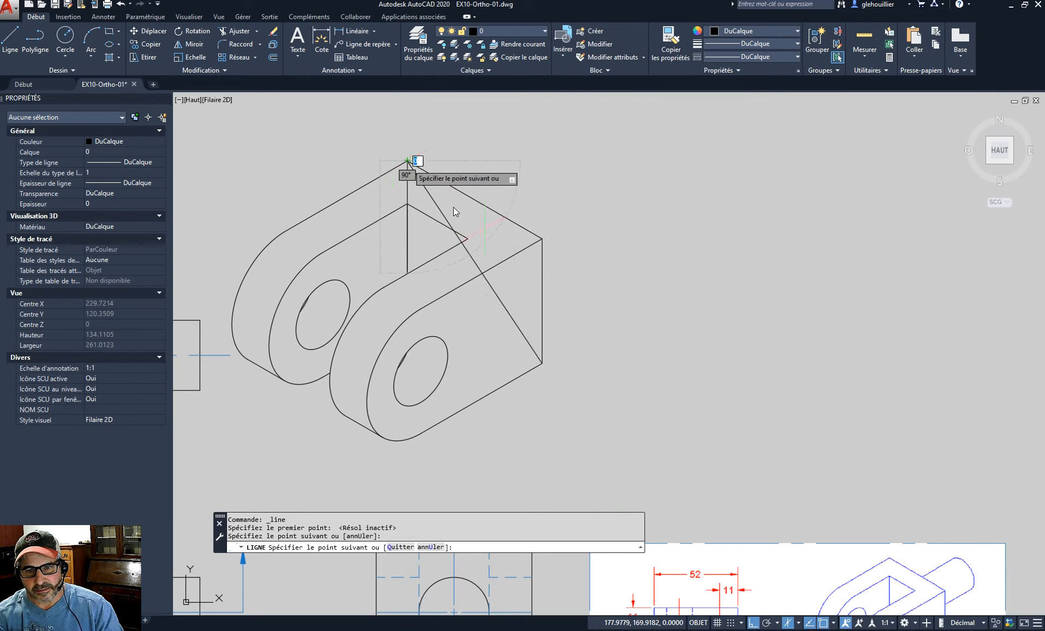
key("Escape")
left_click(498, 297)
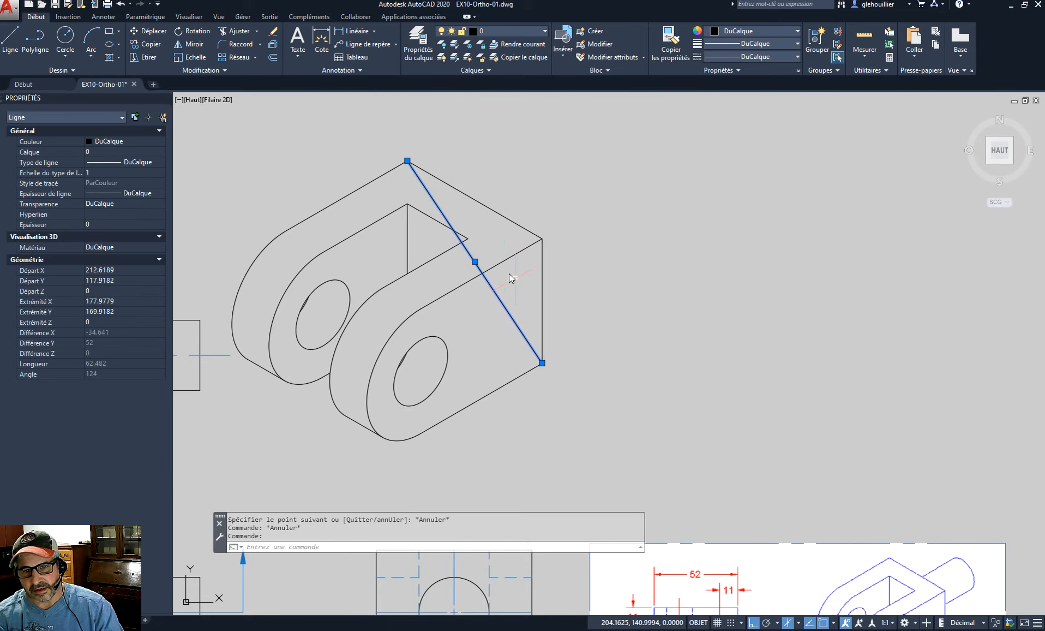
key("Escape")
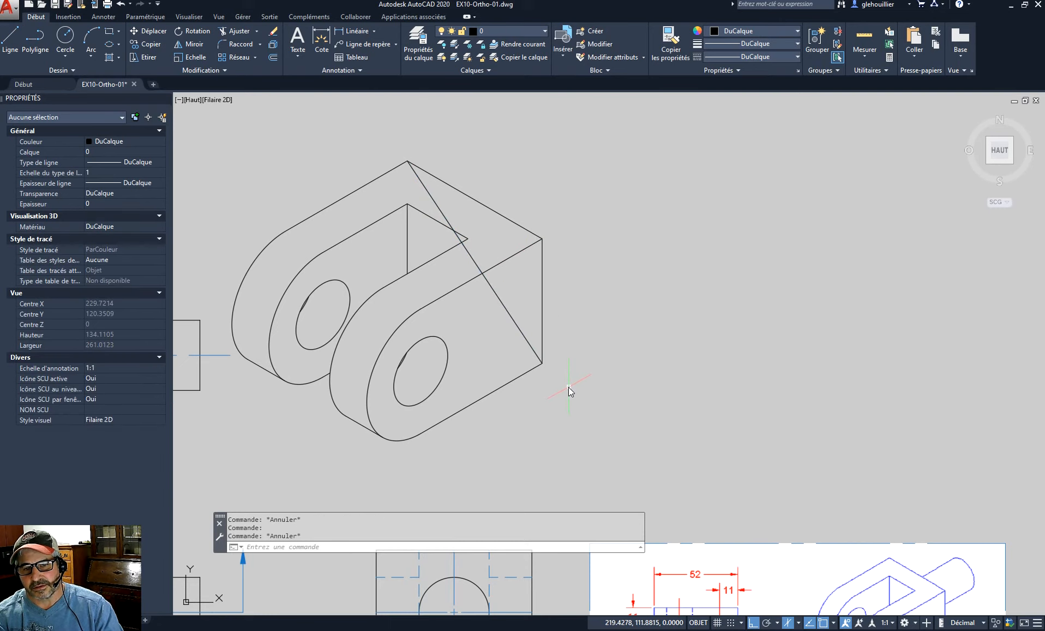
scroll(569, 387, "down", 2)
middle_click_drag(569, 374, 468, 300)
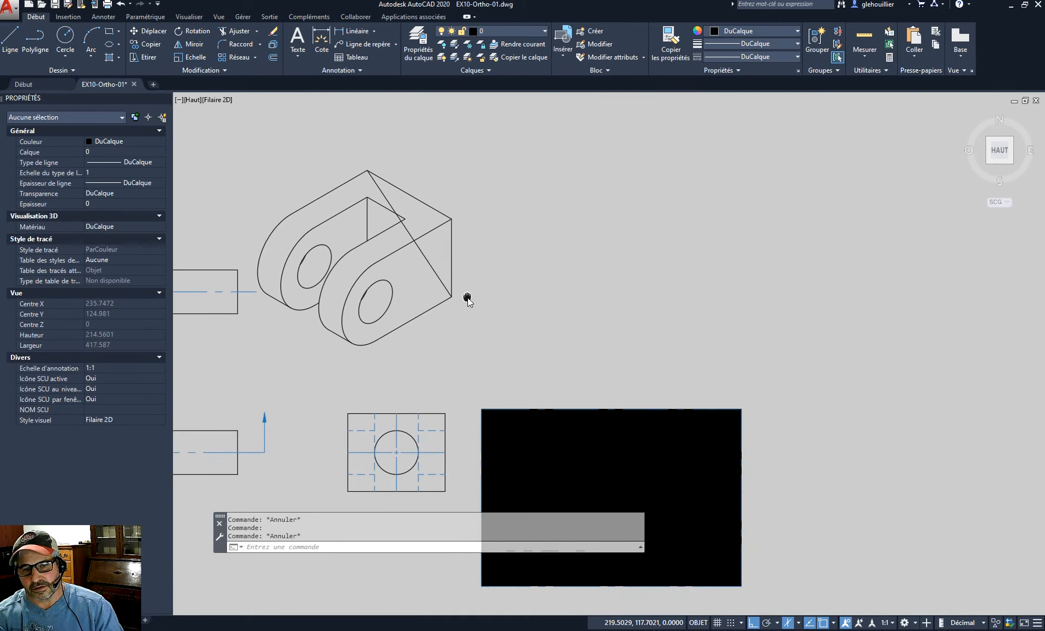
left_click(408, 237)
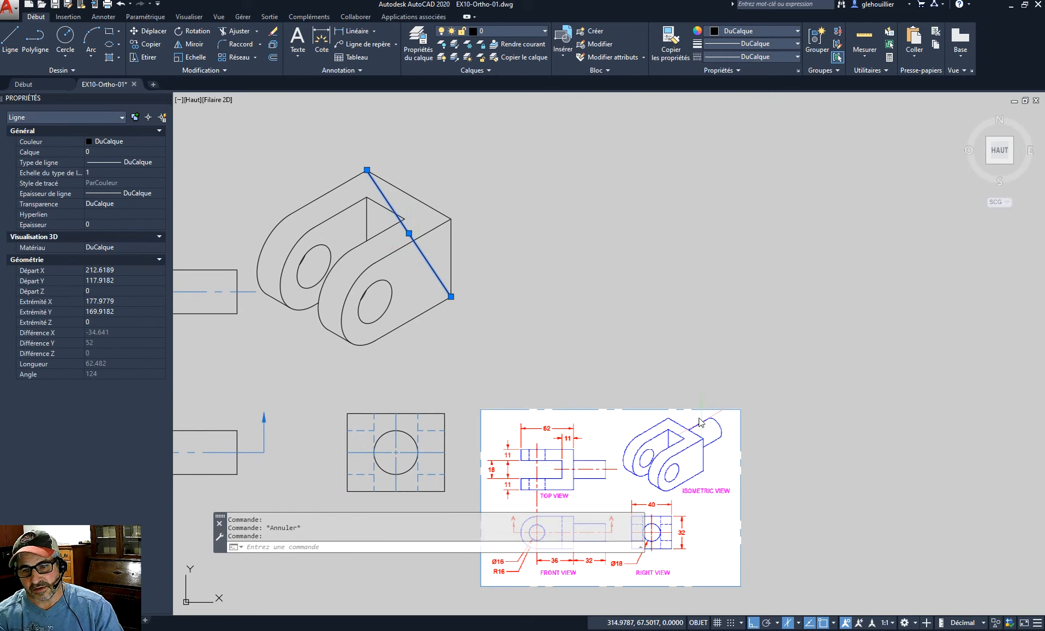
key("Escape")
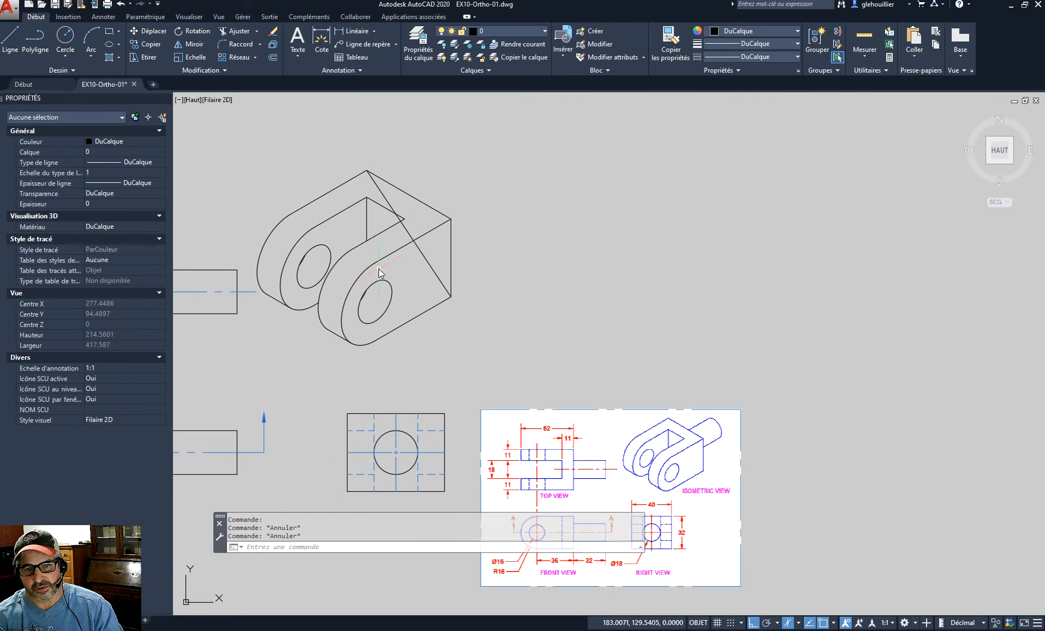
- Draw an isocircle of radius 9 on the left isoplane, centred on the midpoint of the back face's diagonal construction line
left_click(118, 46)
left_click(95, 87)
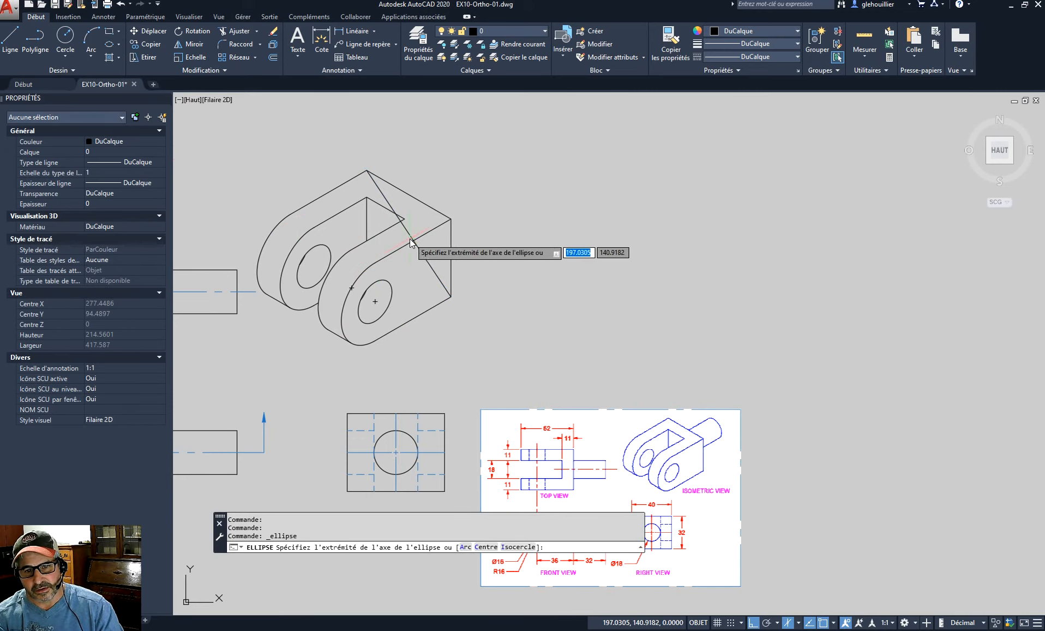
scroll(408, 240, "up", 2)
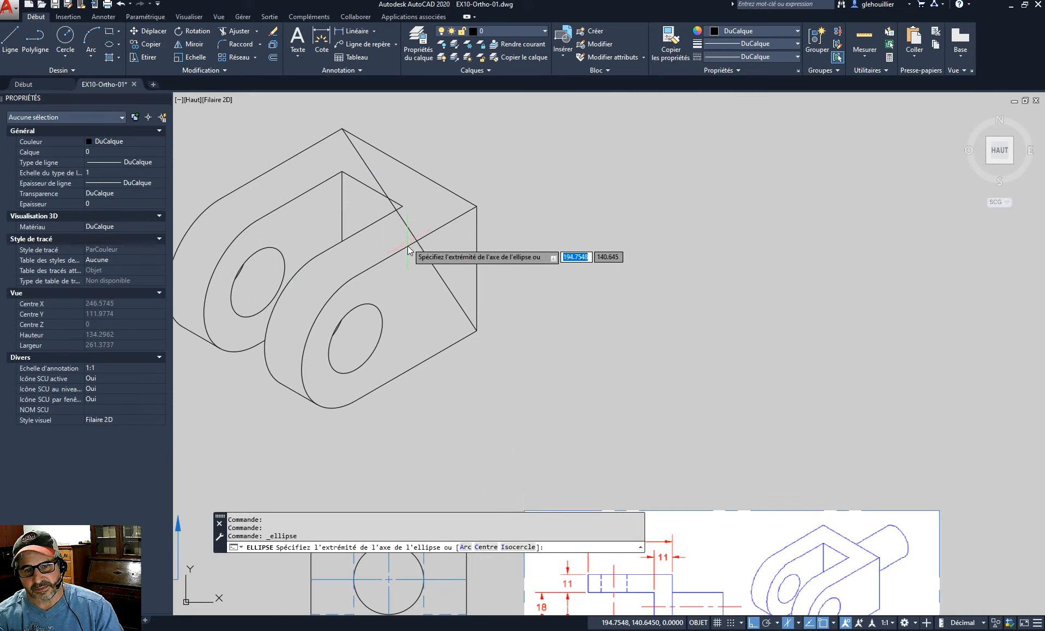
left_click(518, 548)
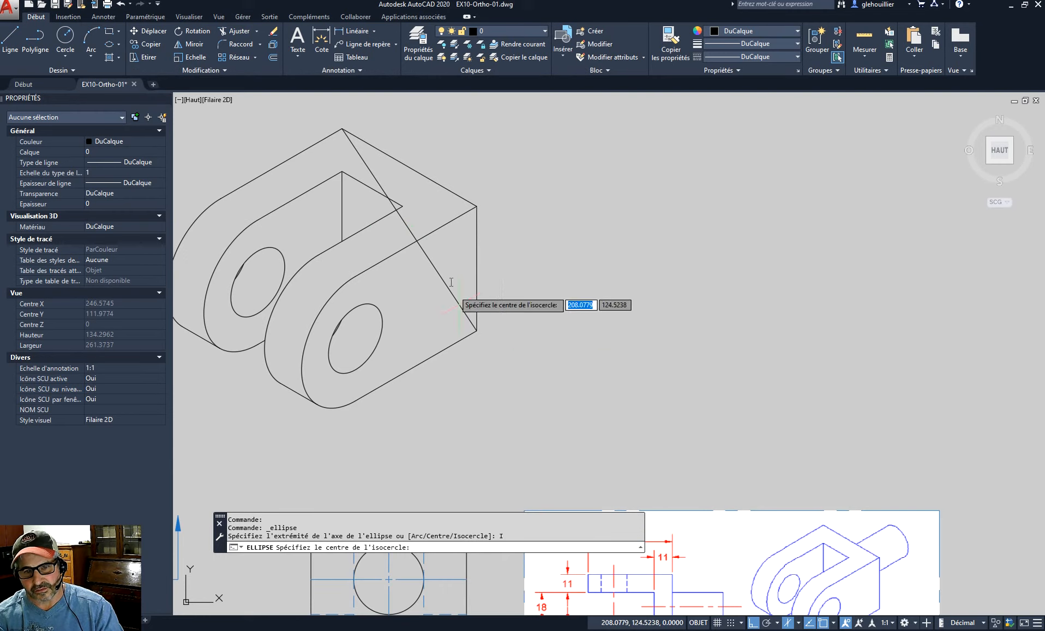
left_click(410, 229)
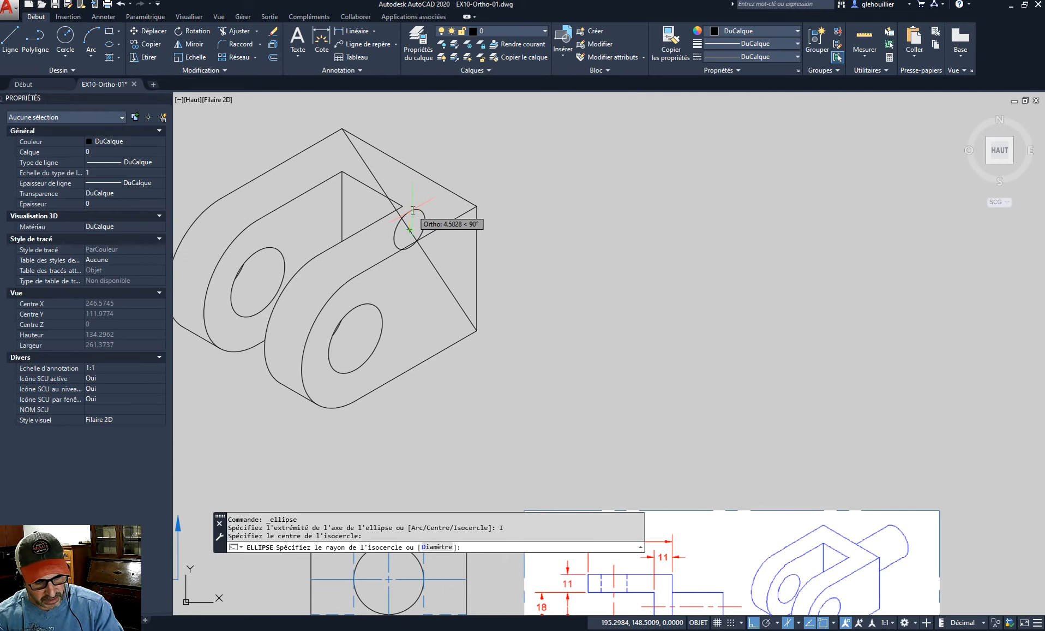
key("F5")
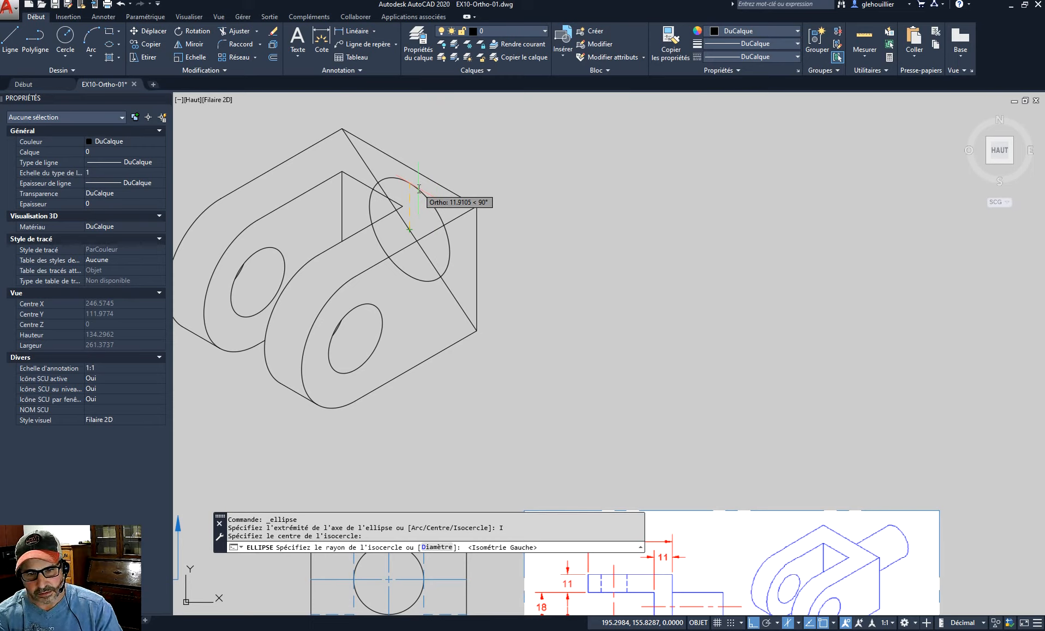
type("9")
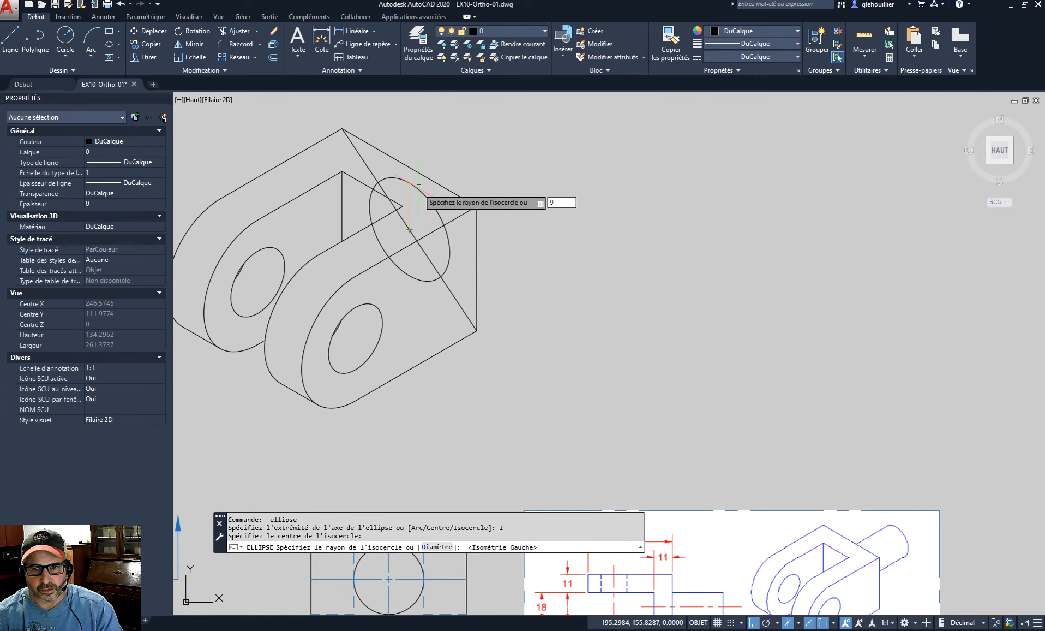
key("Return")
- Copy the radius-9 isocircle 32 units rearward along the 30° isometric axis to form the shank's end
scroll(577, 196, "down", 2)
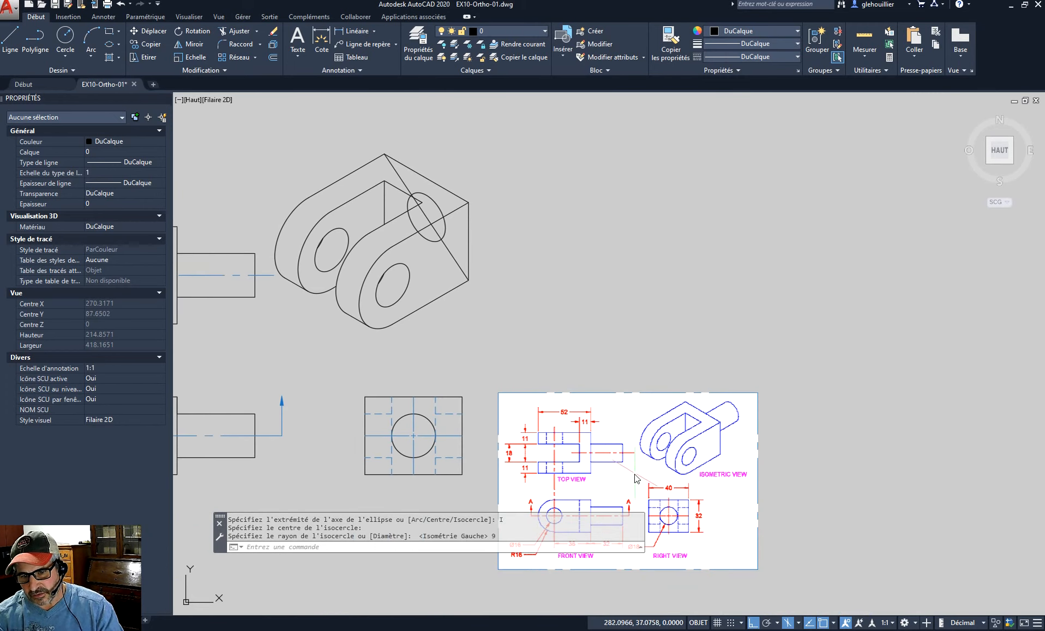
middle_click_drag(635, 478, 638, 418)
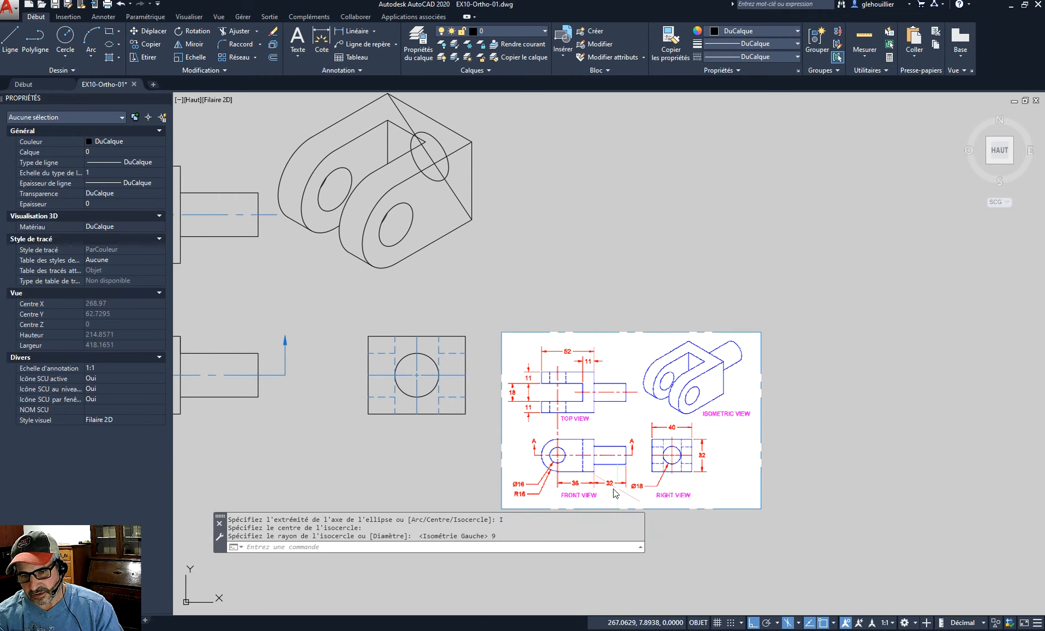
middle_click_drag(498, 210, 511, 314)
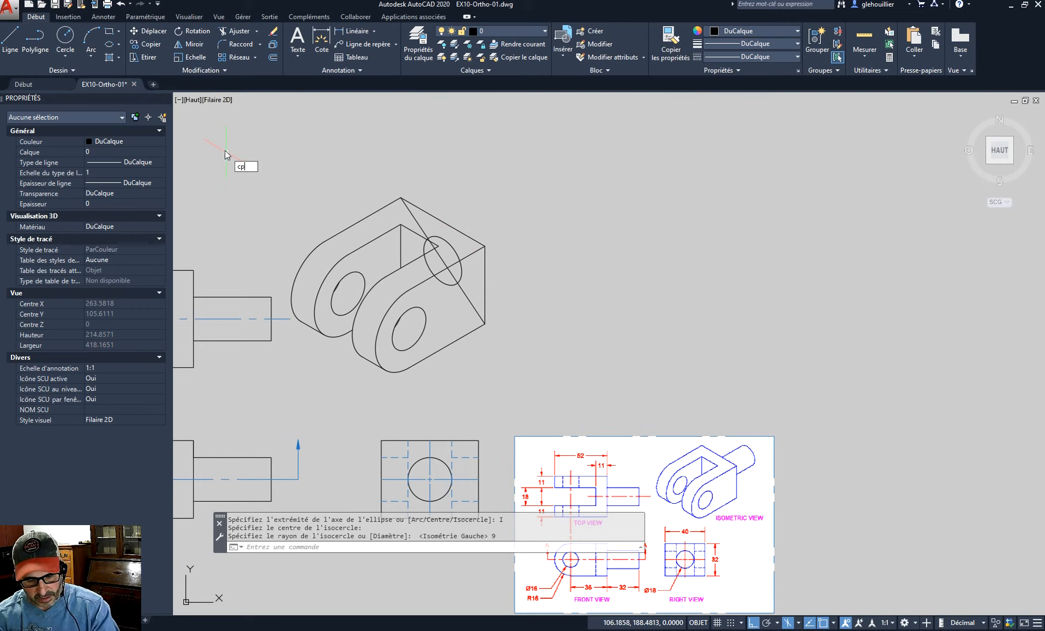
key("Return")
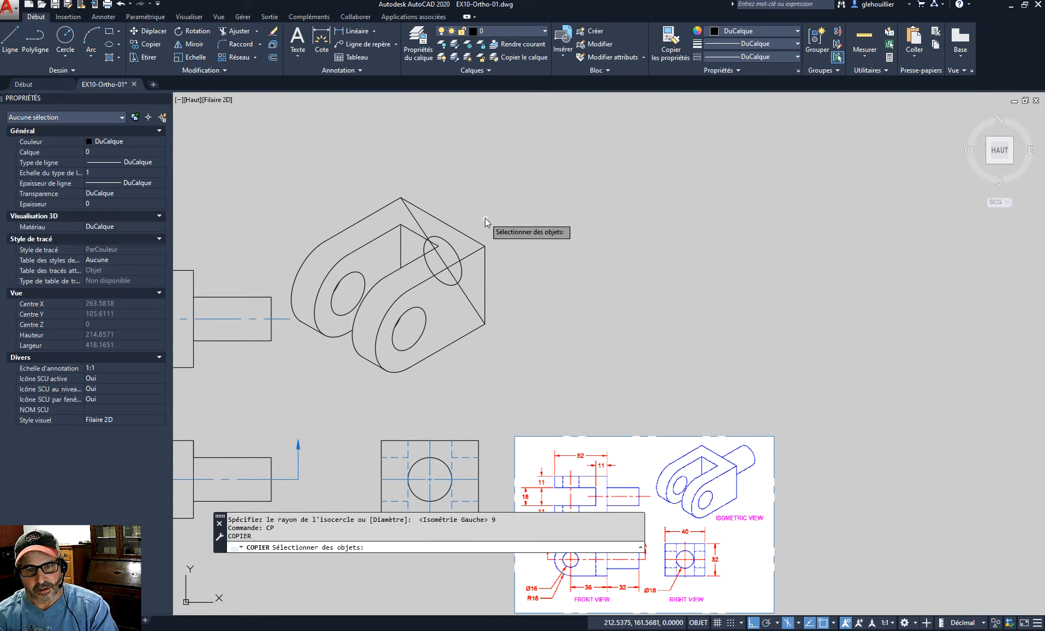
left_click(457, 250)
key("Return")
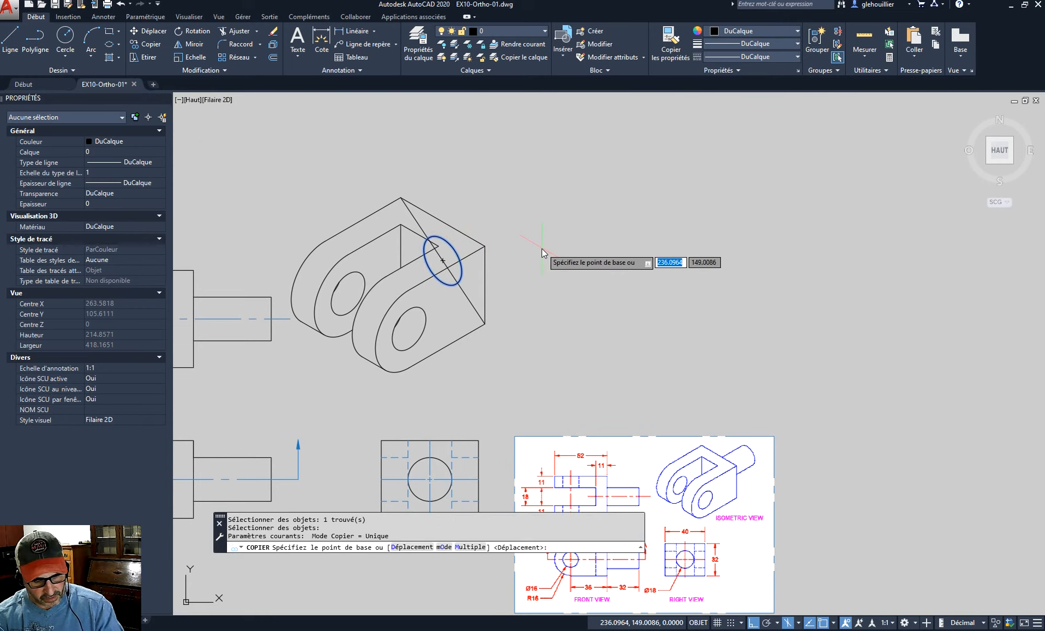
left_click(522, 253)
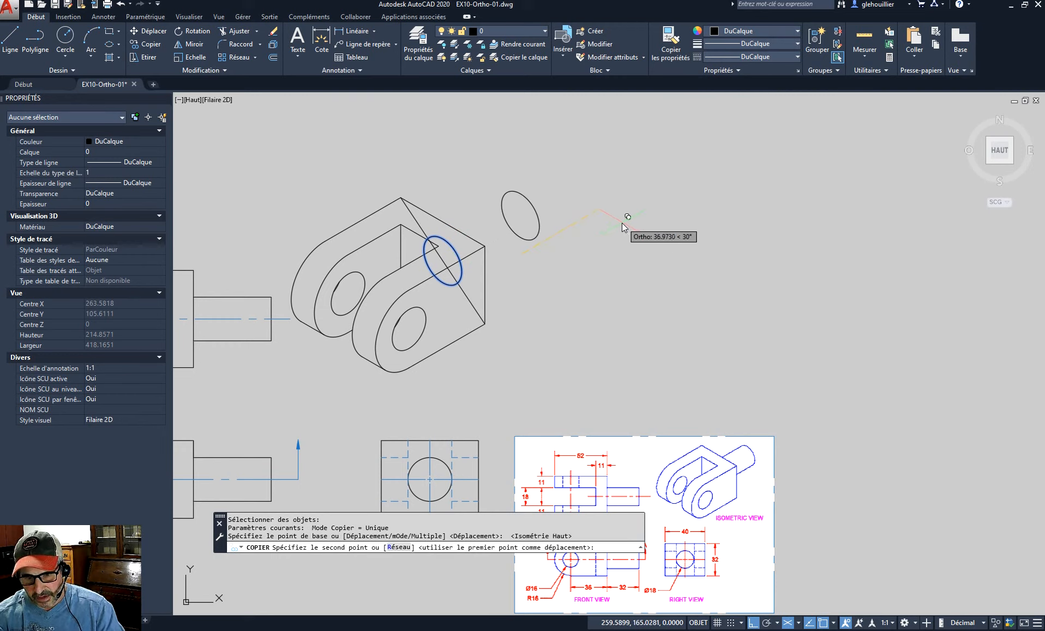
type("32")
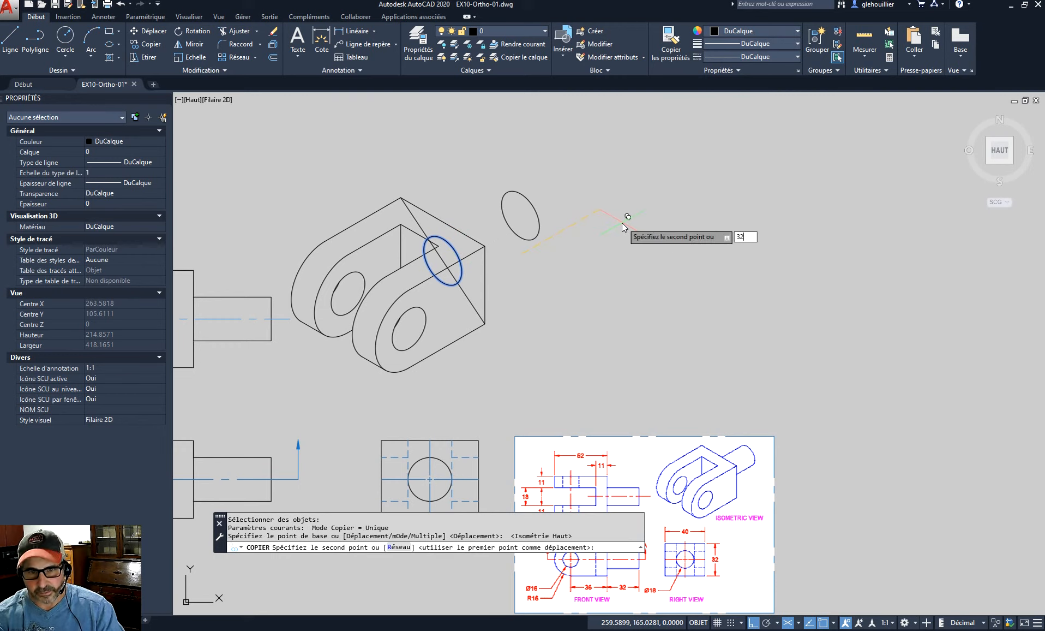
key("Return")
key("Escape")
key("Escape")
key("Escape")
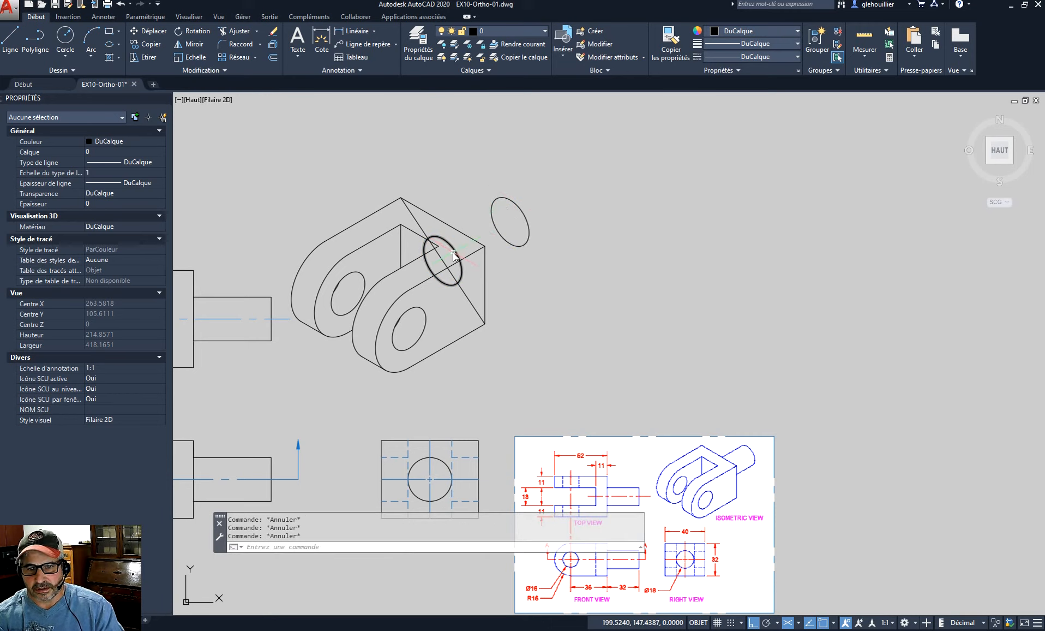
left_click(10, 37)
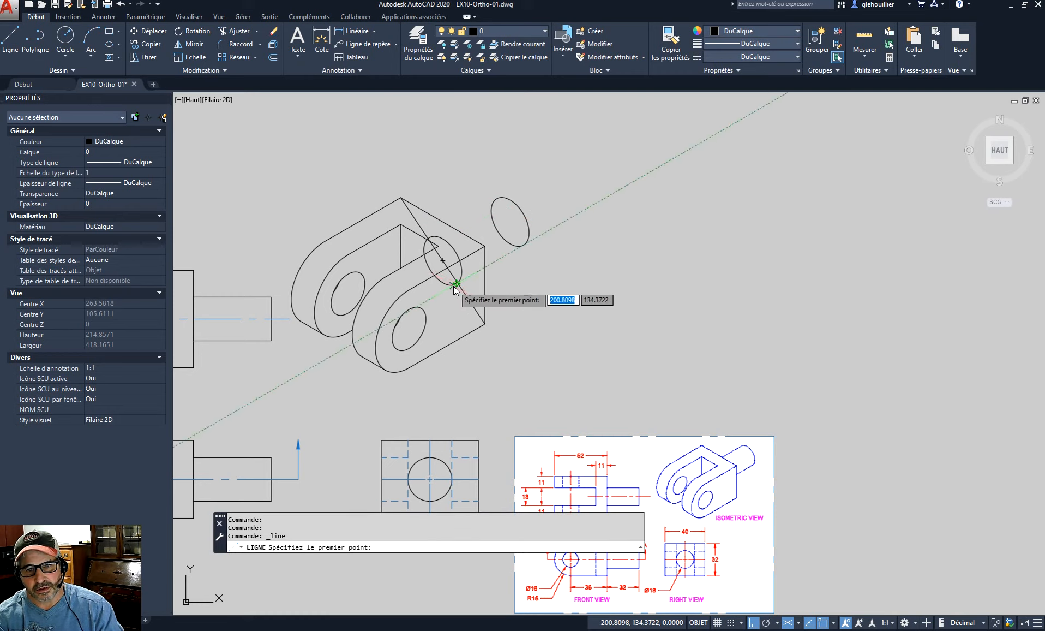
key("Escape")
key("Escape")
- Erase the diagonal construction line and join the lower quadrants of the two shank ellipses with a line
left_click(467, 300)
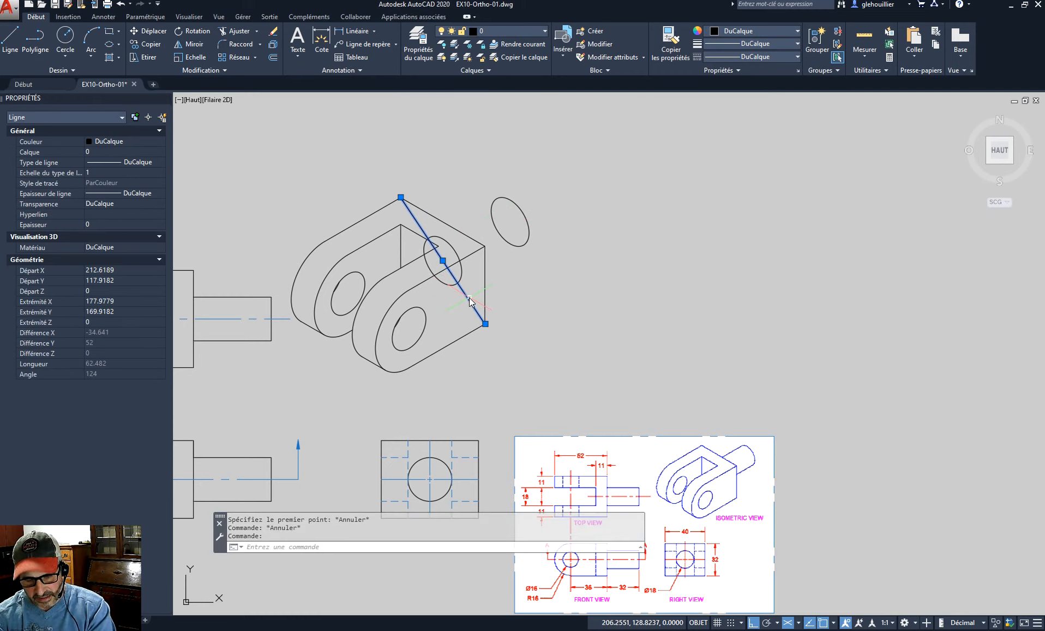
key("Delete")
left_click(11, 37)
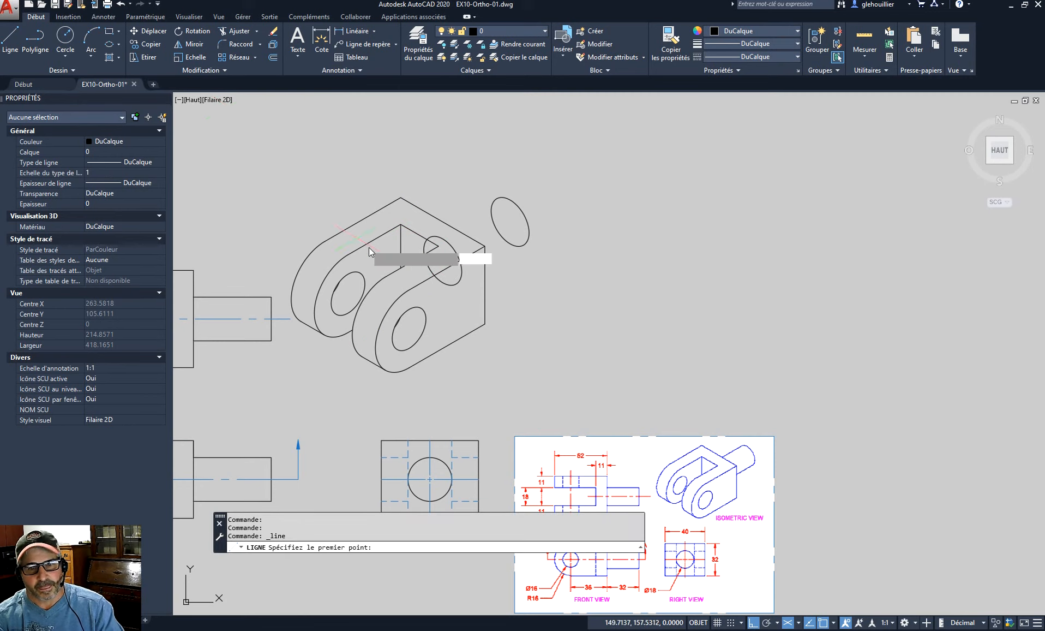
left_click(455, 285)
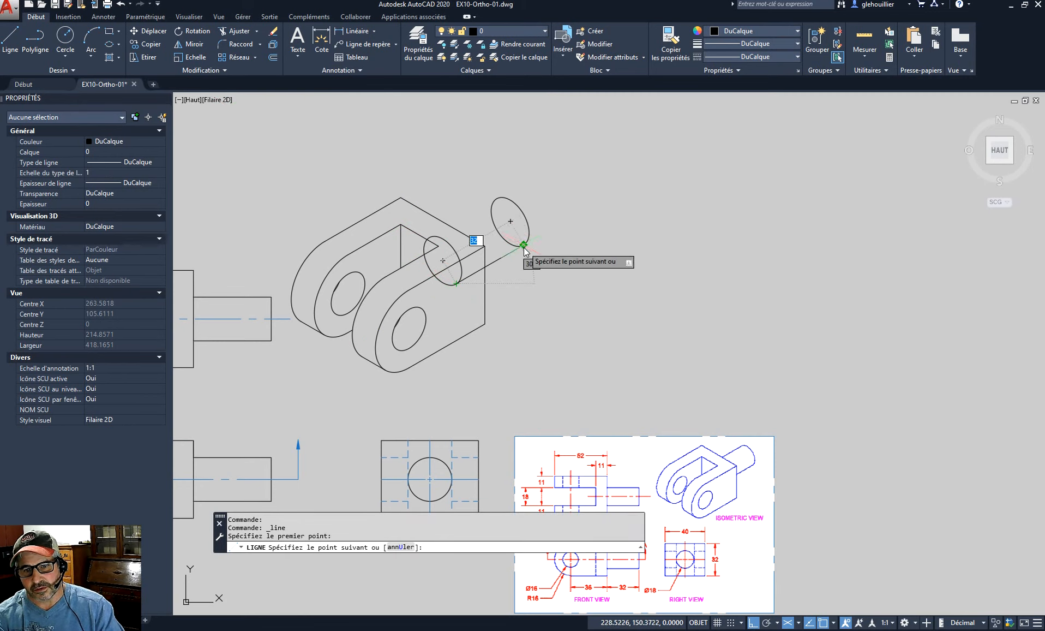
left_click(523, 247)
key("Return")
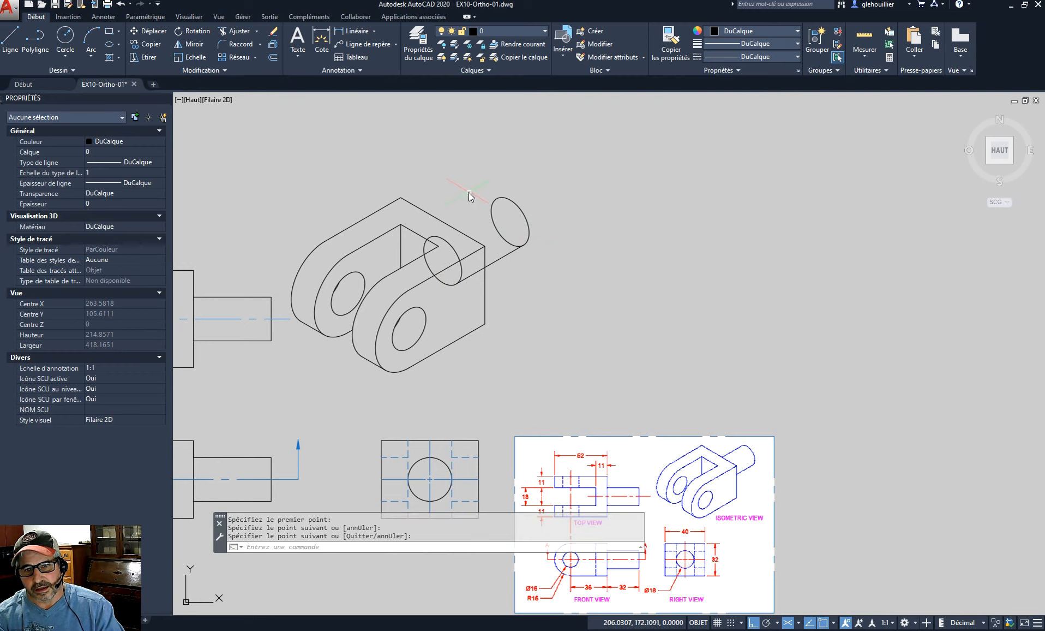
- Draw the shank's upper outline from the end ellipse's upper quadrant to the matching quadrant of the back-face ellipse
key("Return")
left_click(10, 37)
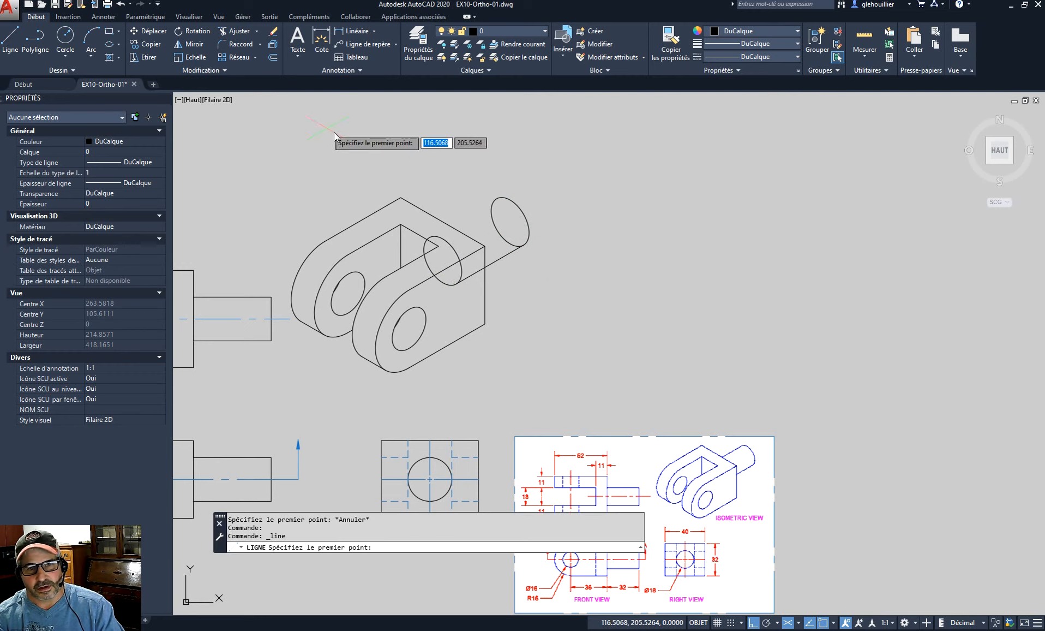
left_click(496, 198)
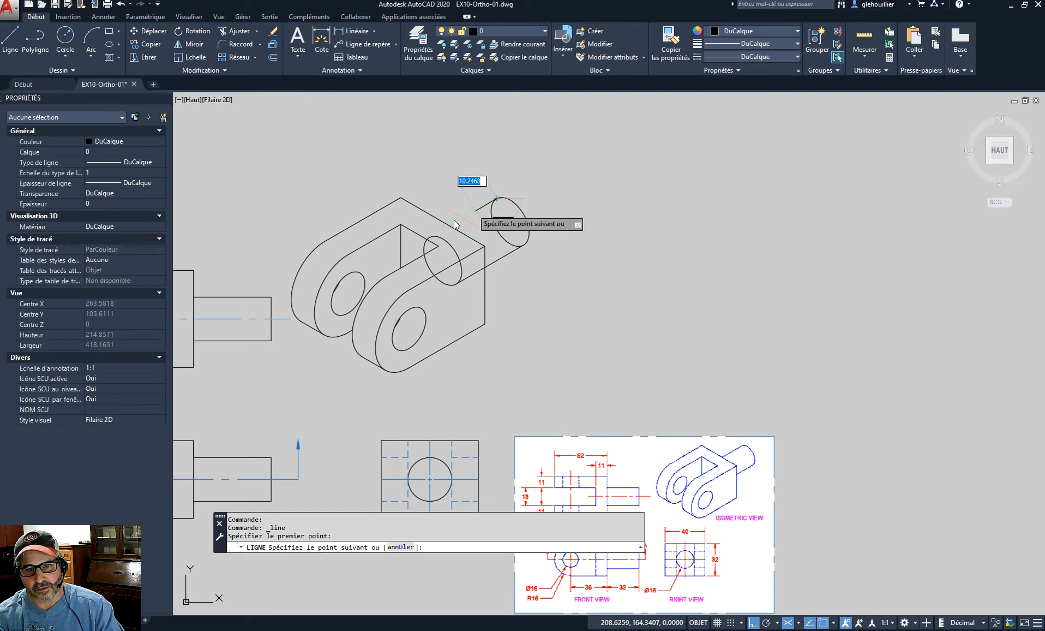
left_click(429, 237)
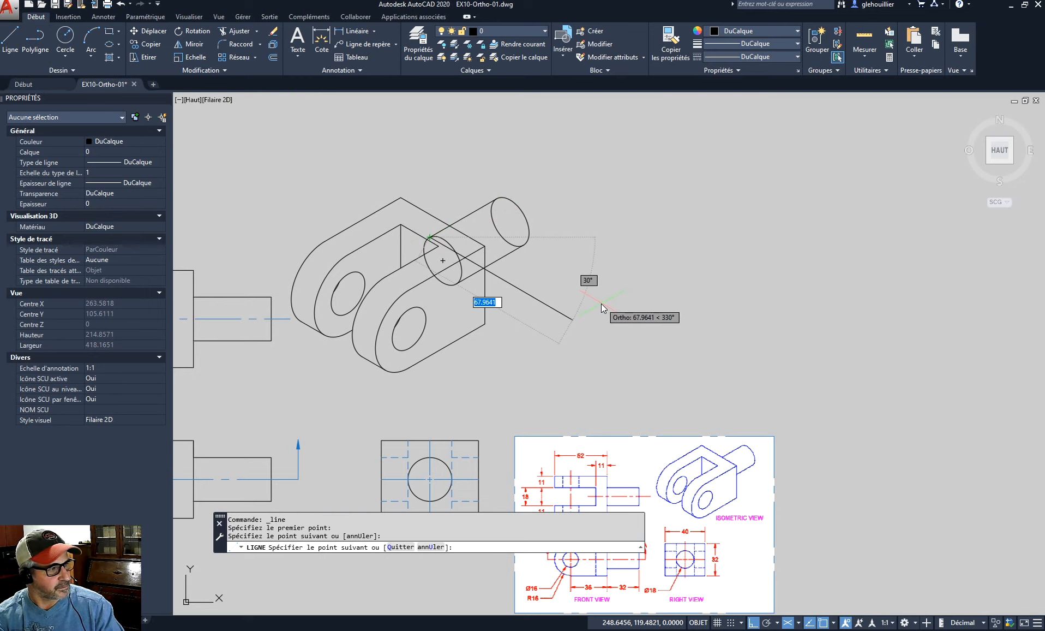
key("Escape")
key("Escape")
key("Escape")
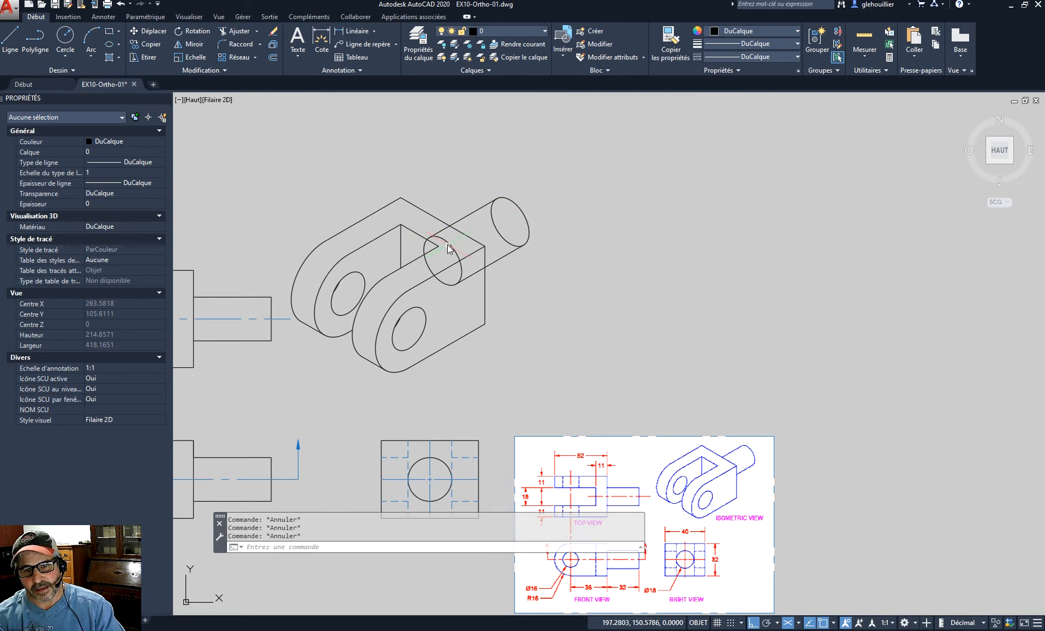
- Erase the ellipse on the back face and shorten the shank's upper line to its intersection with the body's upper back edge
left_click(448, 245)
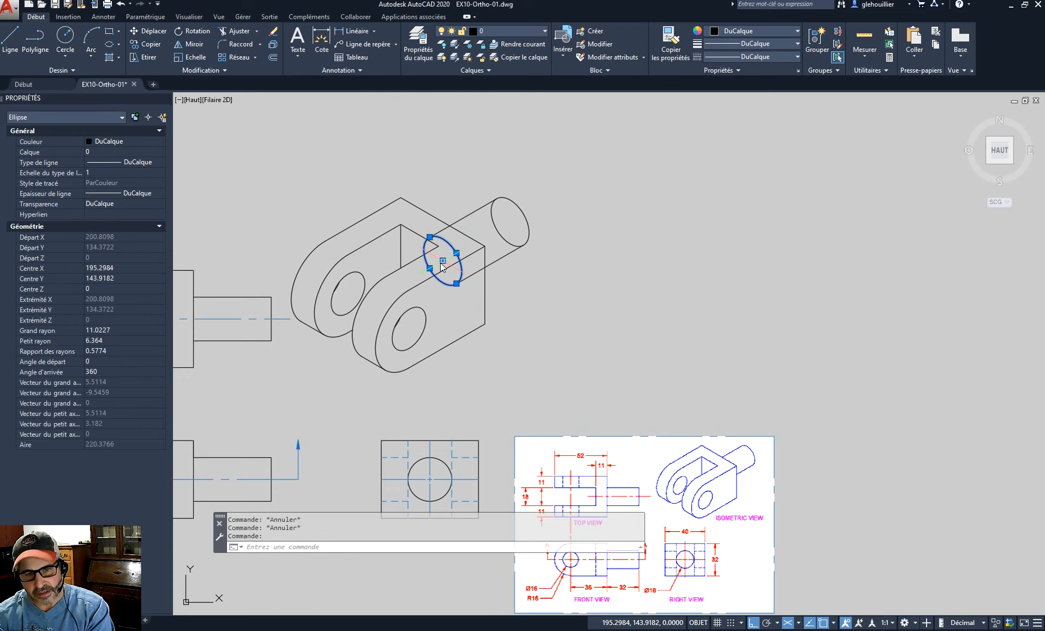
key("Delete")
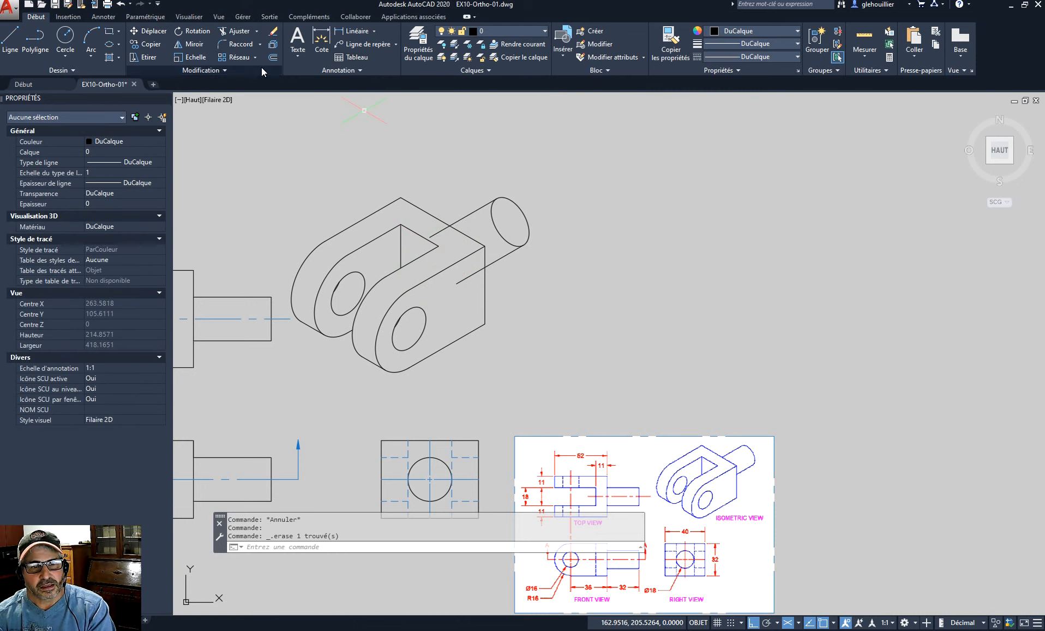
left_click(433, 239)
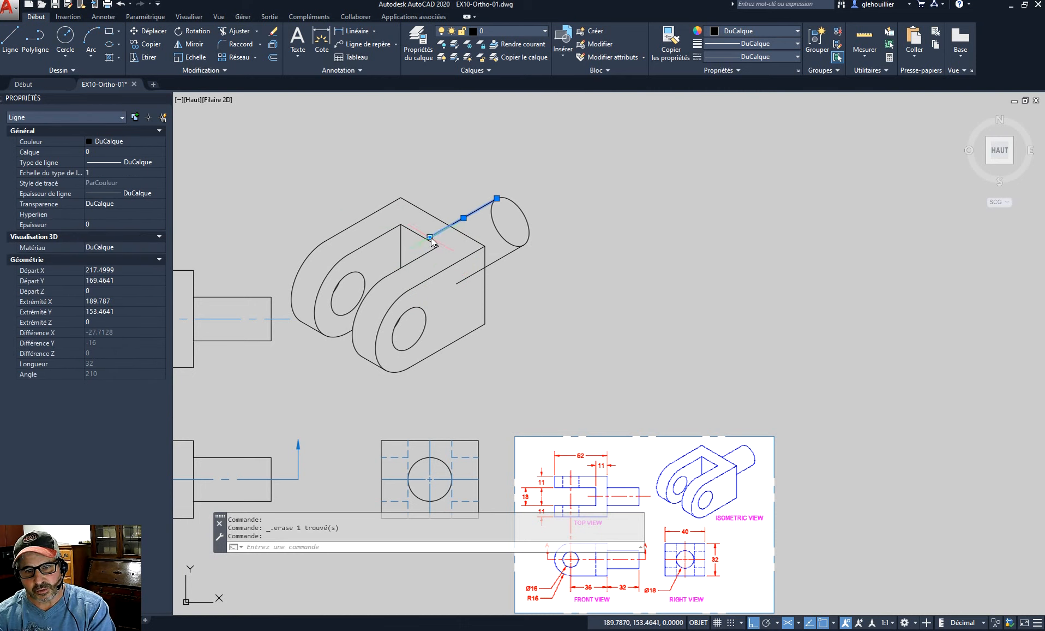
left_click(430, 238)
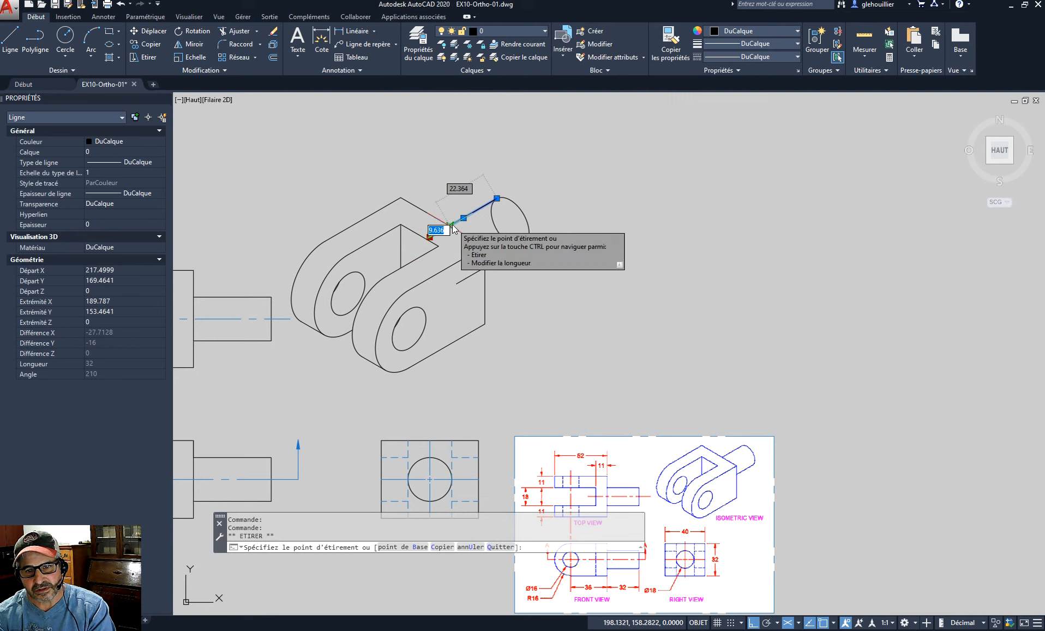
left_click(452, 224)
- Shorten the shank's lower line to its intersection with the body's vertical back edge
left_click(453, 285)
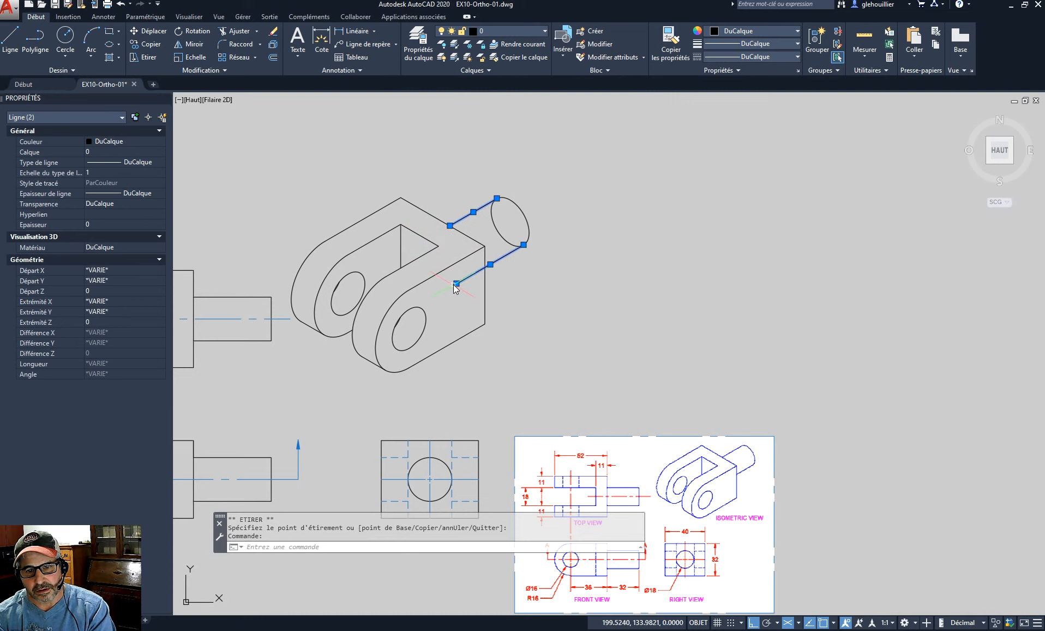
left_click(457, 284)
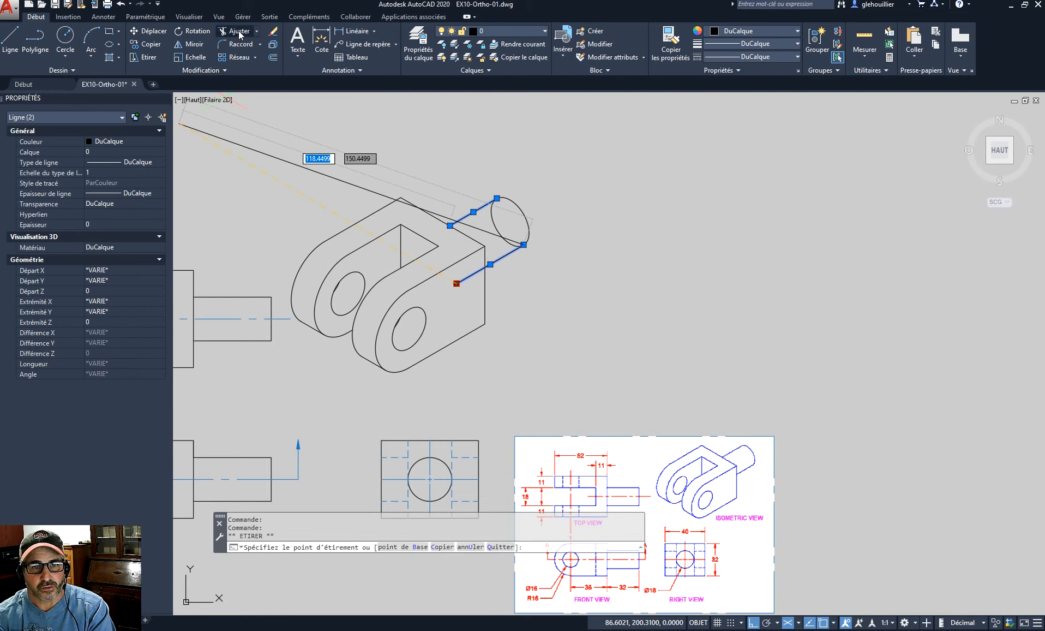
left_click(485, 266)
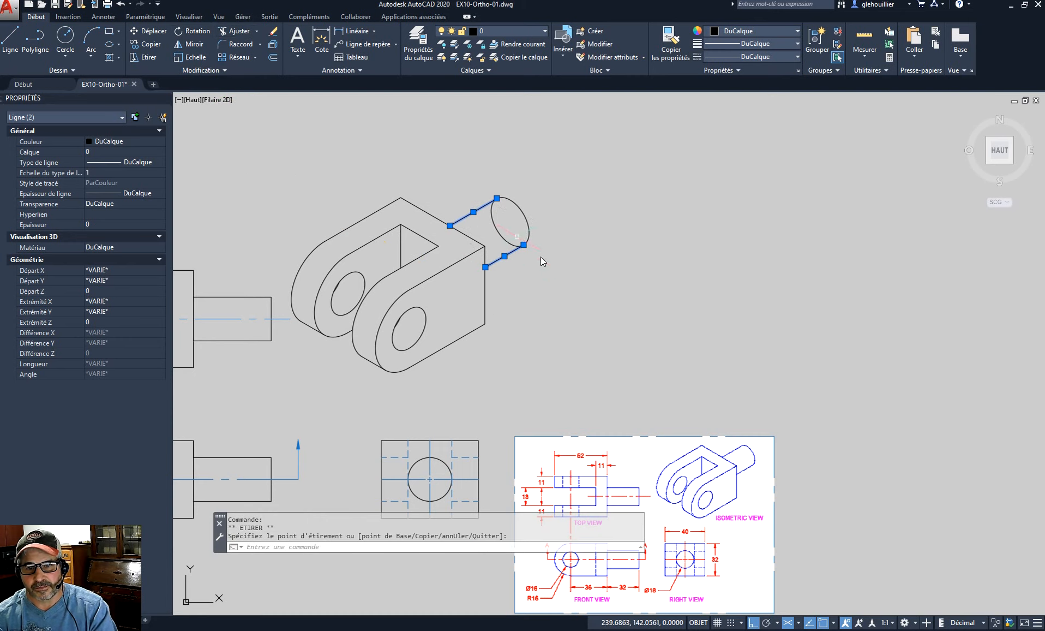
key("Escape")
key("Escape")
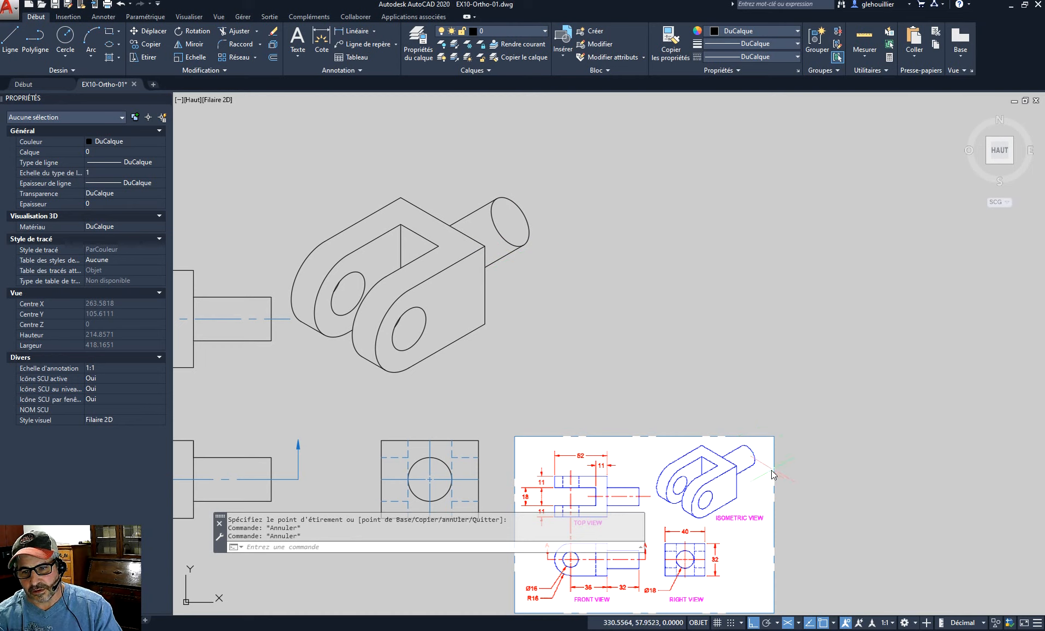
- Trim the hidden inner half of the shank's end ellipse, using the two shank outlines as cutting edges
left_click(238, 31)
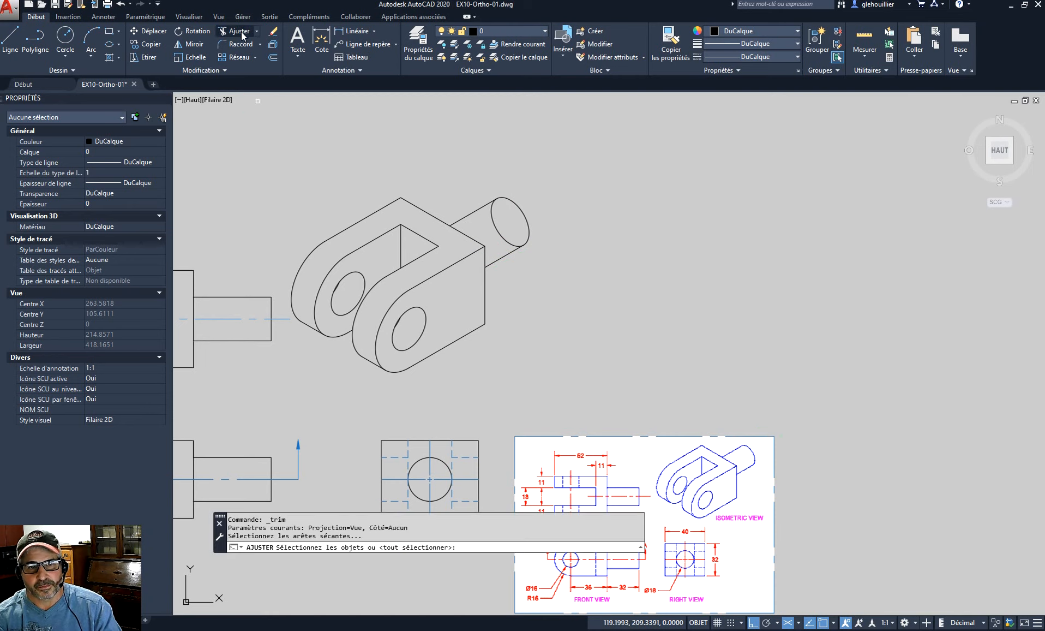
left_click(478, 209)
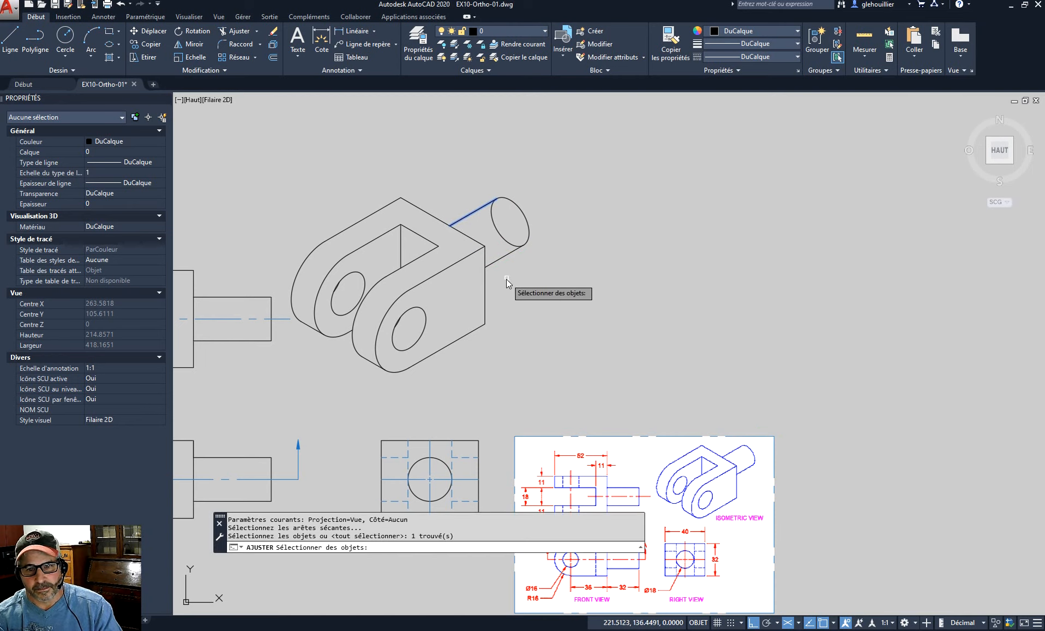
left_click(504, 255)
key("Return")
key("Return")
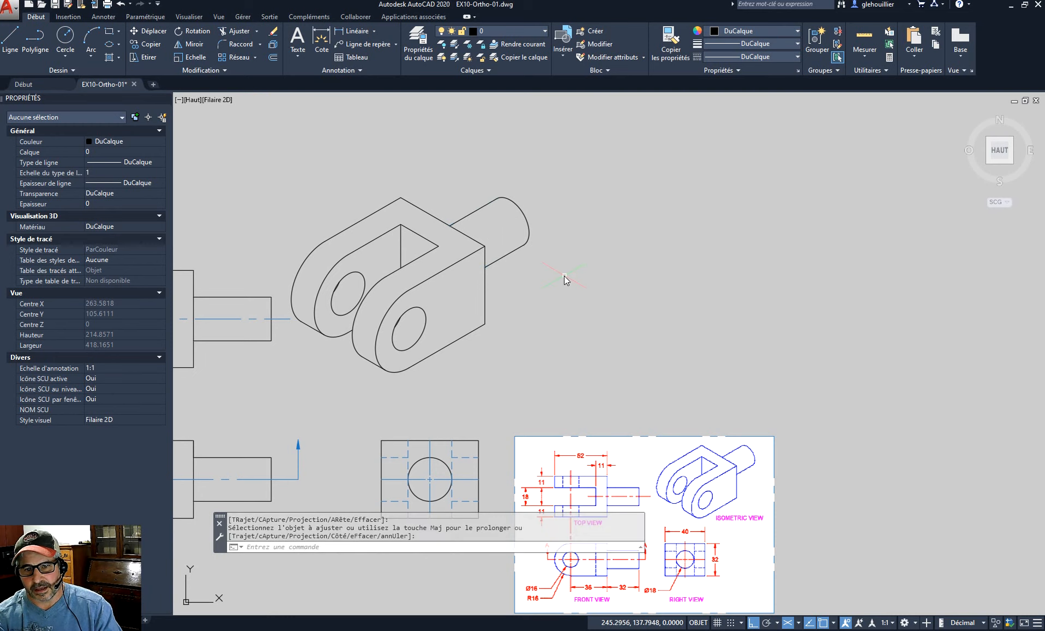
scroll(564, 275, "down", 4)
scroll(501, 279, "up", 2)
middle_click_drag(458, 229, 439, 260)
middle_click_drag(509, 257, 564, 281)
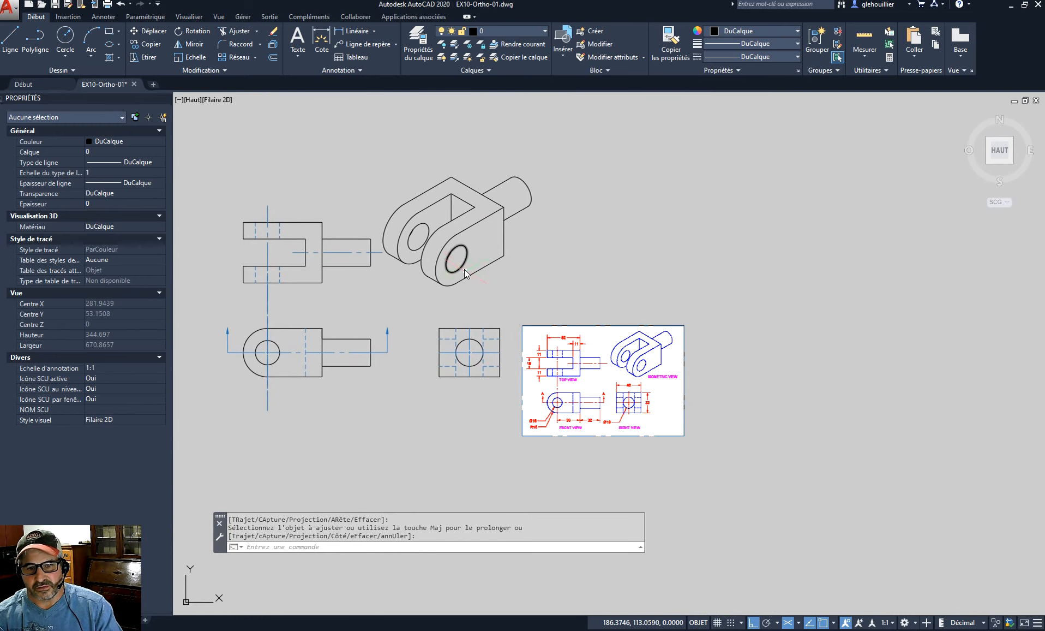
- Move the whole isometric view away from the top view, about 18 units along the 330° isometric axis
middle_click_drag(465, 268, 465, 275)
key("Escape")
key("Escape")
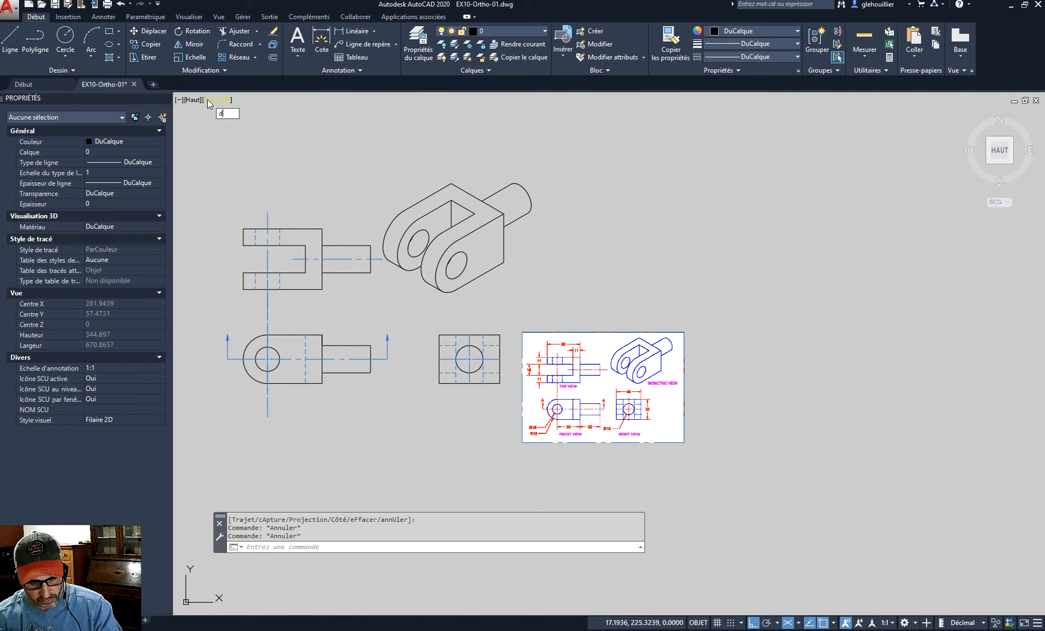
type("dp")
key("Return")
left_click(372, 147)
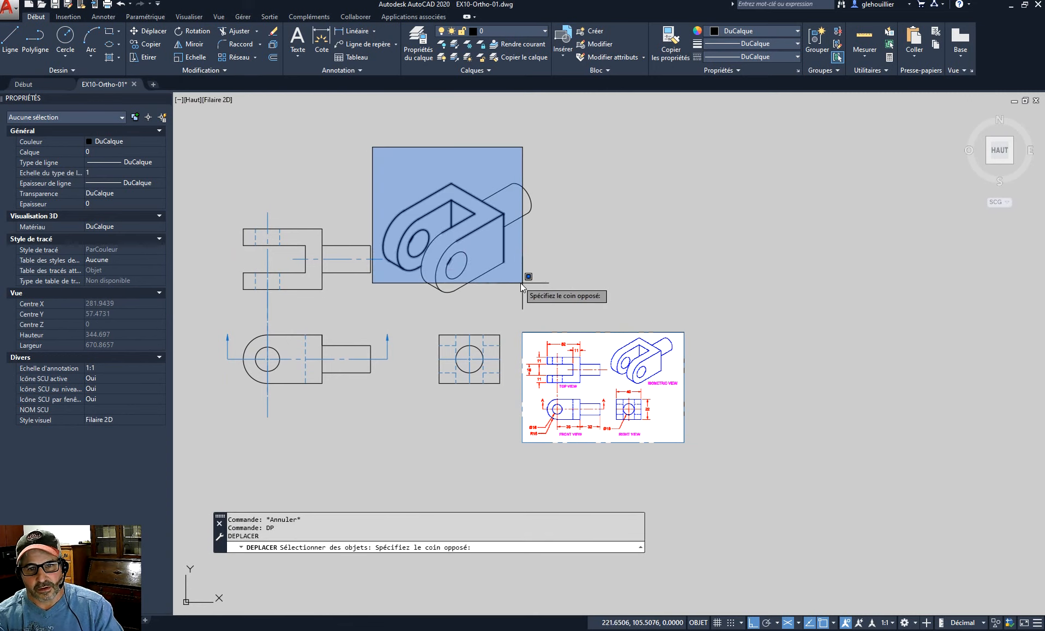
left_click(553, 297)
key("Return")
left_click(555, 266)
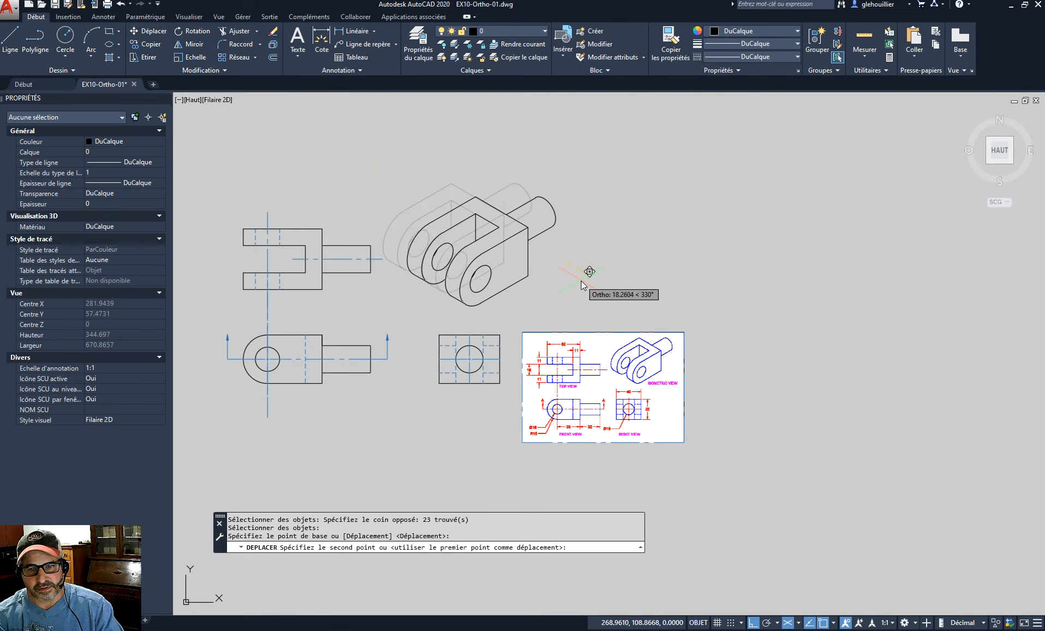
left_click(582, 282)
middle_click_drag(583, 286, 683, 214)
middle_click_drag(665, 231, 616, 279)
mouse_move(571, 243)
middle_mouse_down()
mouse_move(660, 267)
mouse_move(639, 286)
middle_mouse_up()
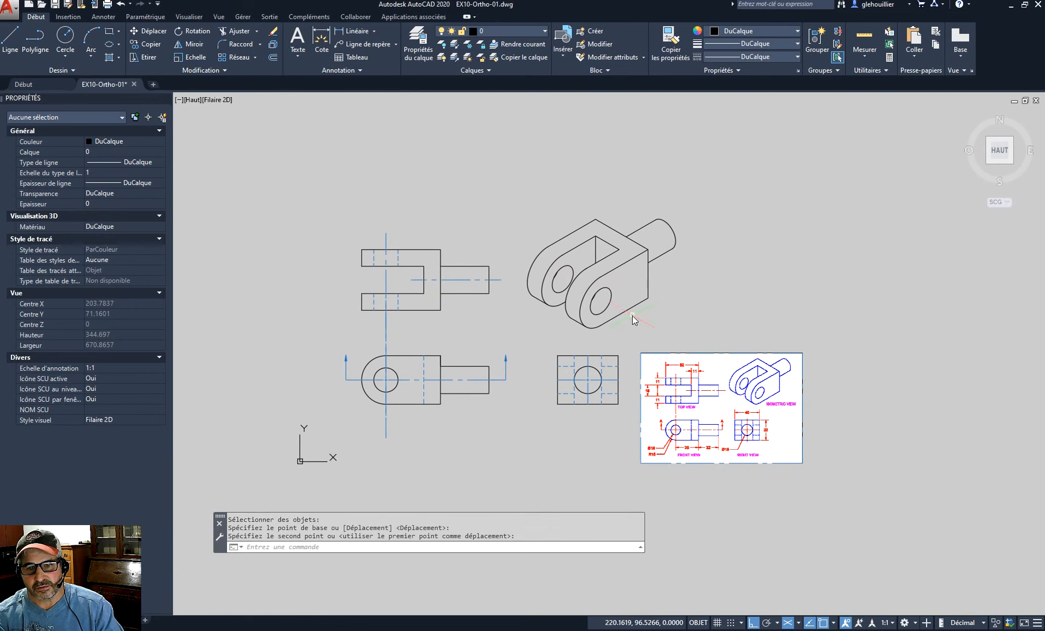
- Erase the embedded reference picture showing the dimensioned views
scroll(632, 310, "up", 2)
middle_click_drag(550, 339, 639, 317)
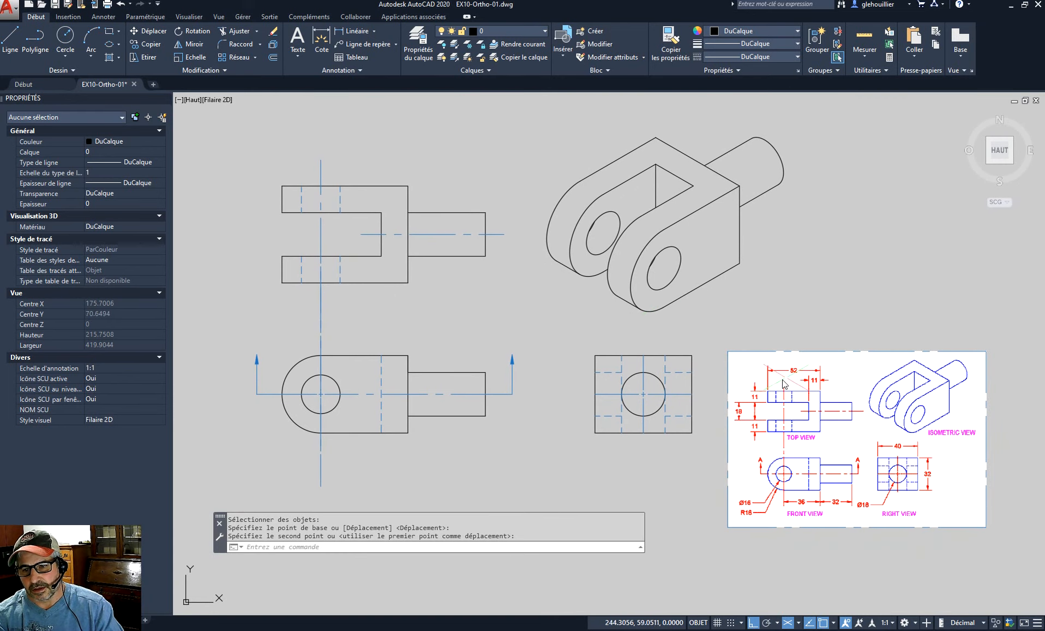
left_click_drag(812, 358, 815, 350)
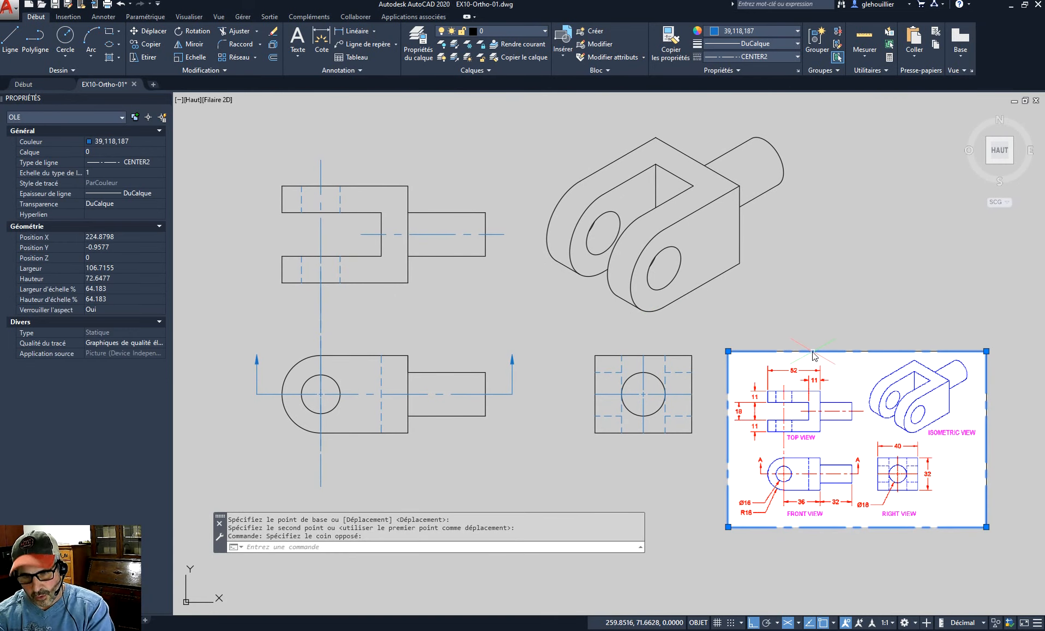
key("Delete")
- Move the command-line window down into the drawing area's lower corner, clear of the front view, and centre the four views
mouse_move(660, 337)
middle_mouse_down()
mouse_move(811, 409)
mouse_move(731, 382)
middle_mouse_up()
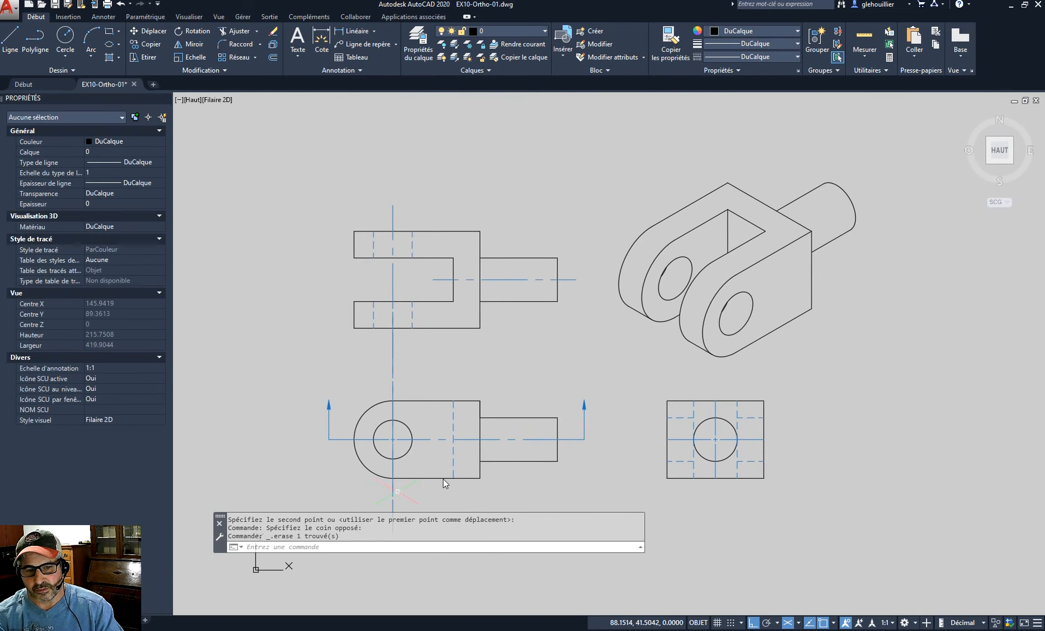
left_click_drag(218, 544, 178, 606)
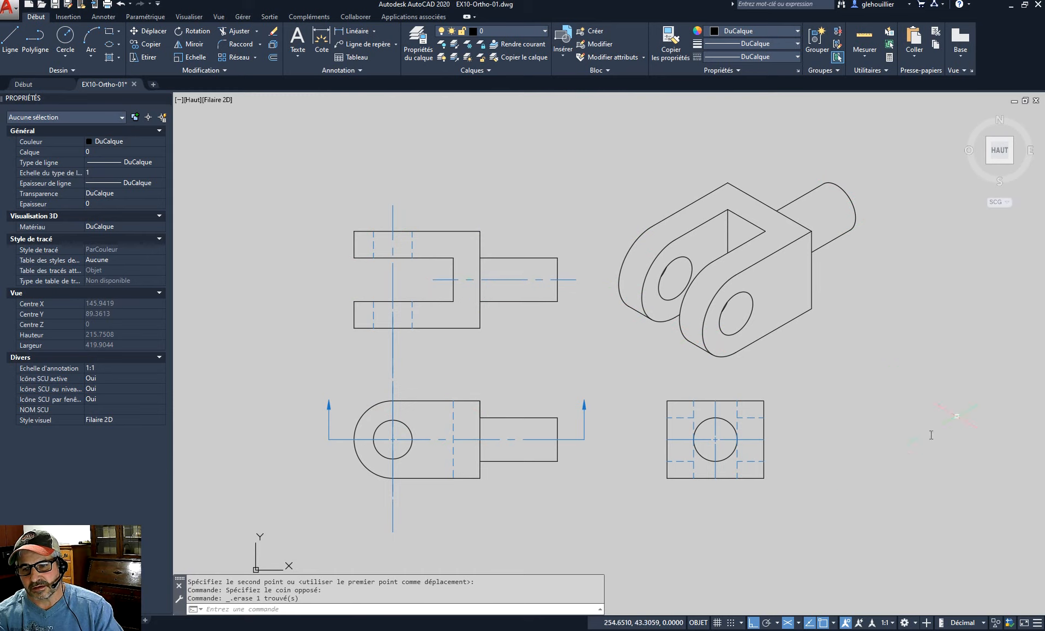
middle_click_drag(793, 361, 805, 358)
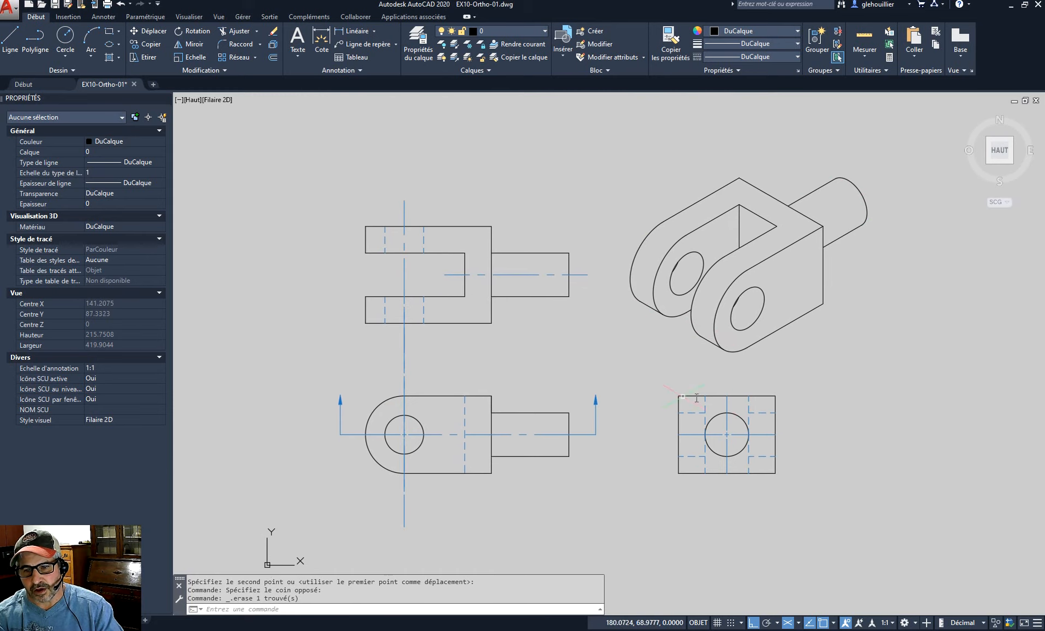